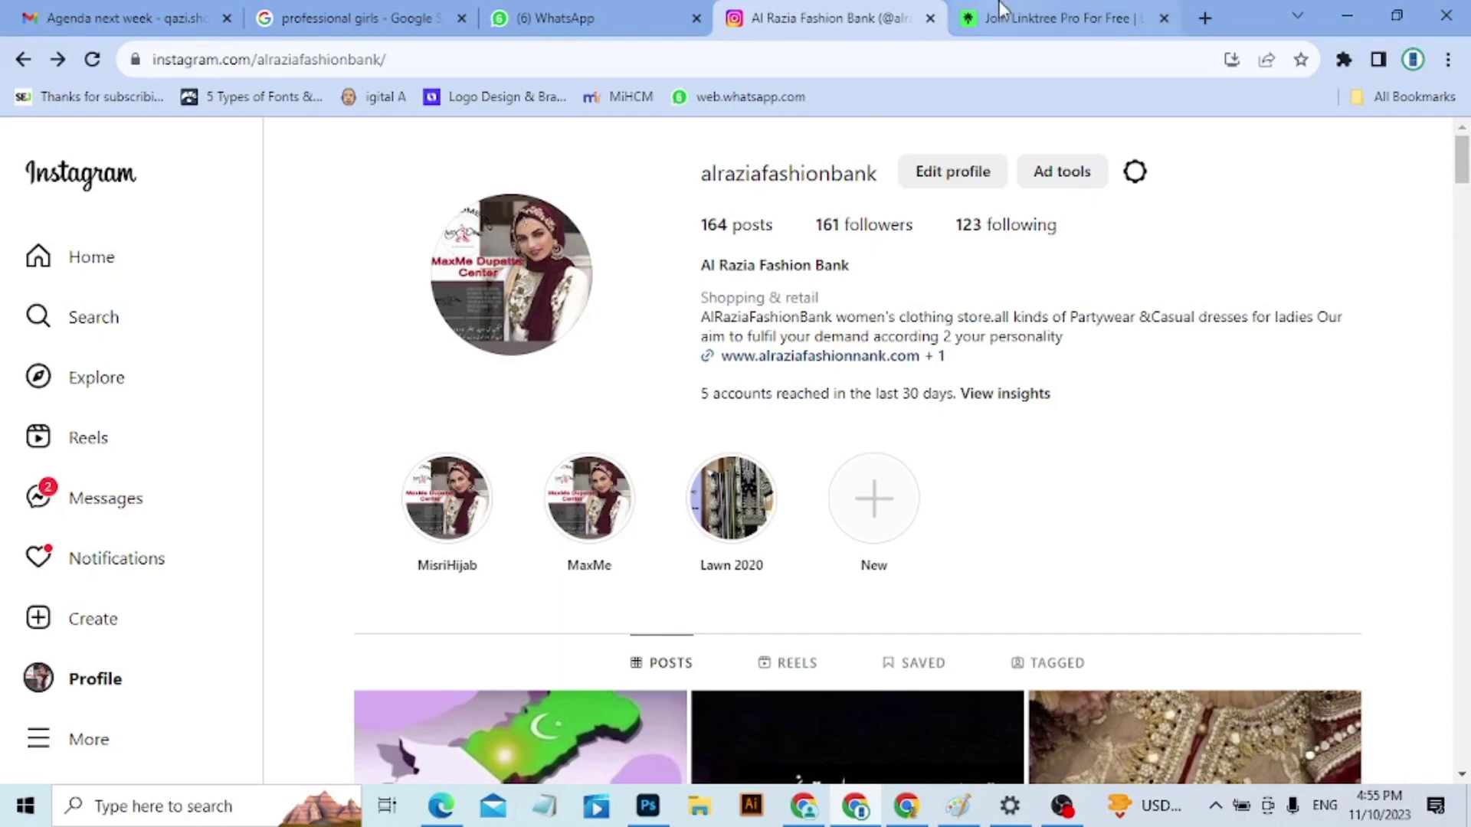
Switch to Linktree and open its free sign-up form
click(1021, 15)
click(1345, 215)
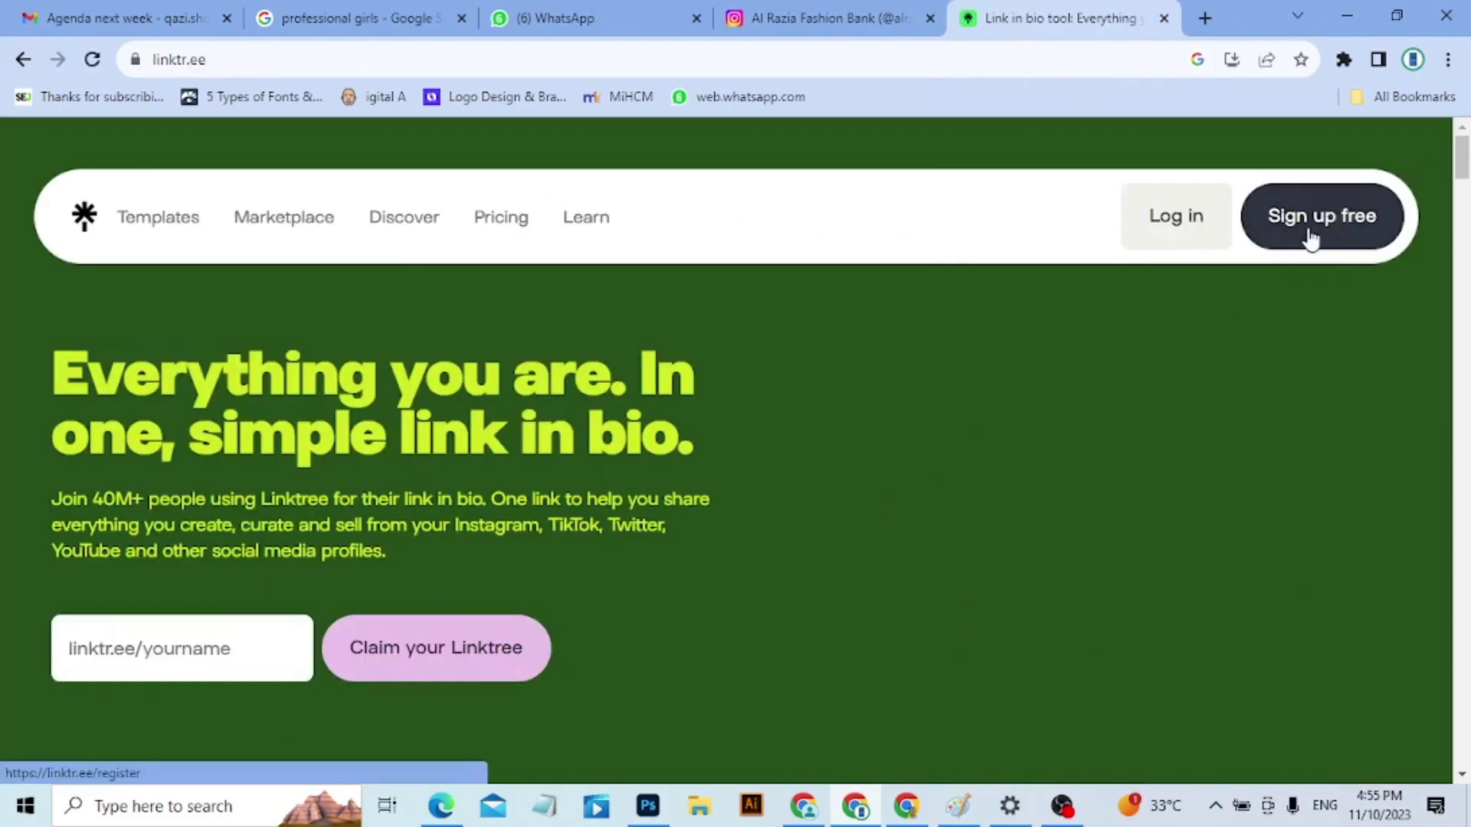
click(1319, 233)
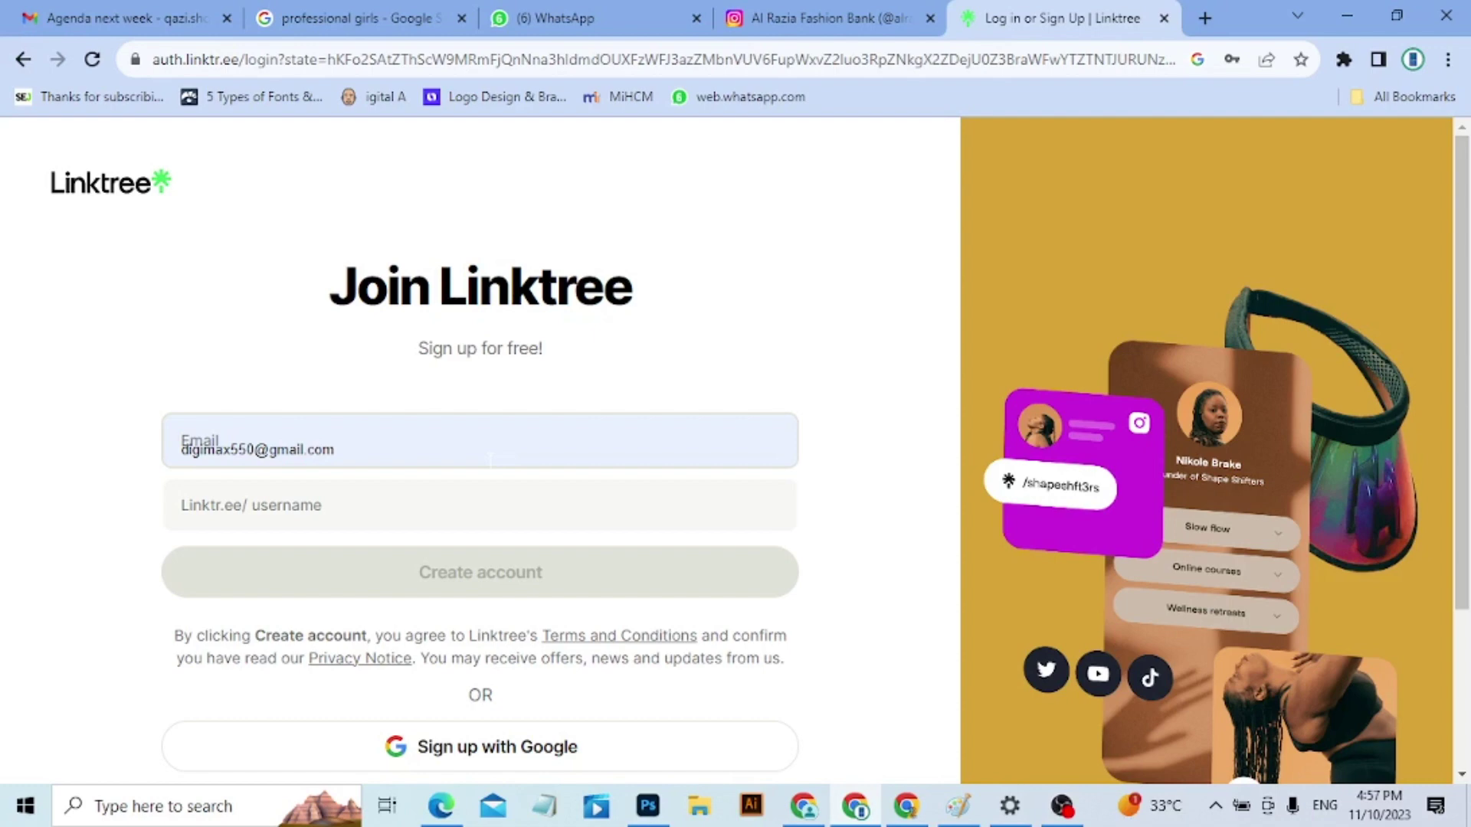
Replace the prefilled e-mail in the sign-up form with the store's e-mail address and create the account
click(465, 454)
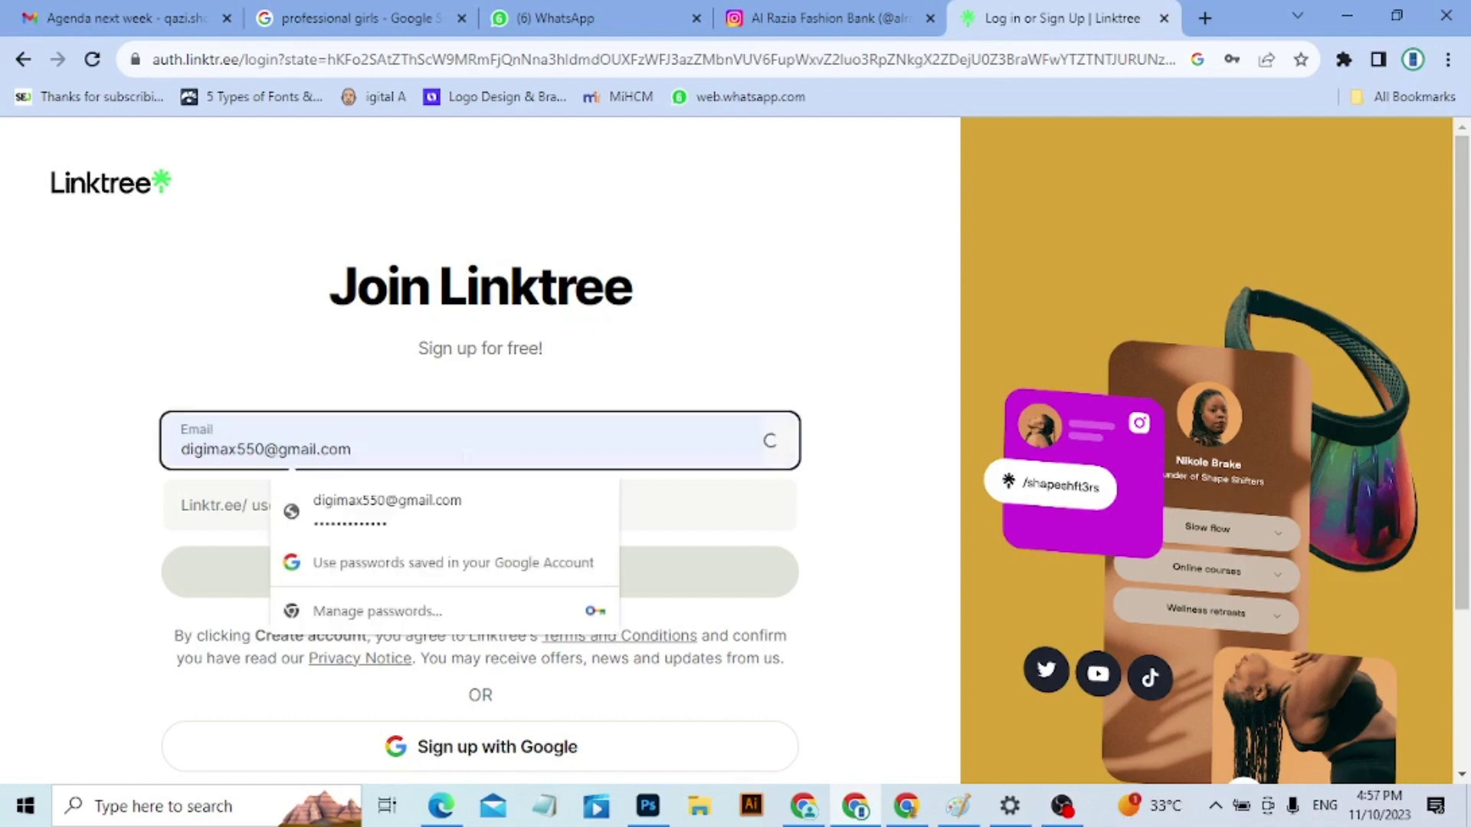
key(BackSpace)
key(BackSpace)
key(BackSpace)
key(BackSpace)
key(BackSpace)
key(BackSpace)
key(BackSpace)
key(BackSpace)
key(BackSpace)
key(BackSpace)
key(BackSpace)
key(BackSpace)
key(BackSpace)
key(BackSpace)
key(BackSpace)
key(BackSpace)
key(BackSpace)
key(BackSpace)
key(BackSpace)
key(BackSpace)
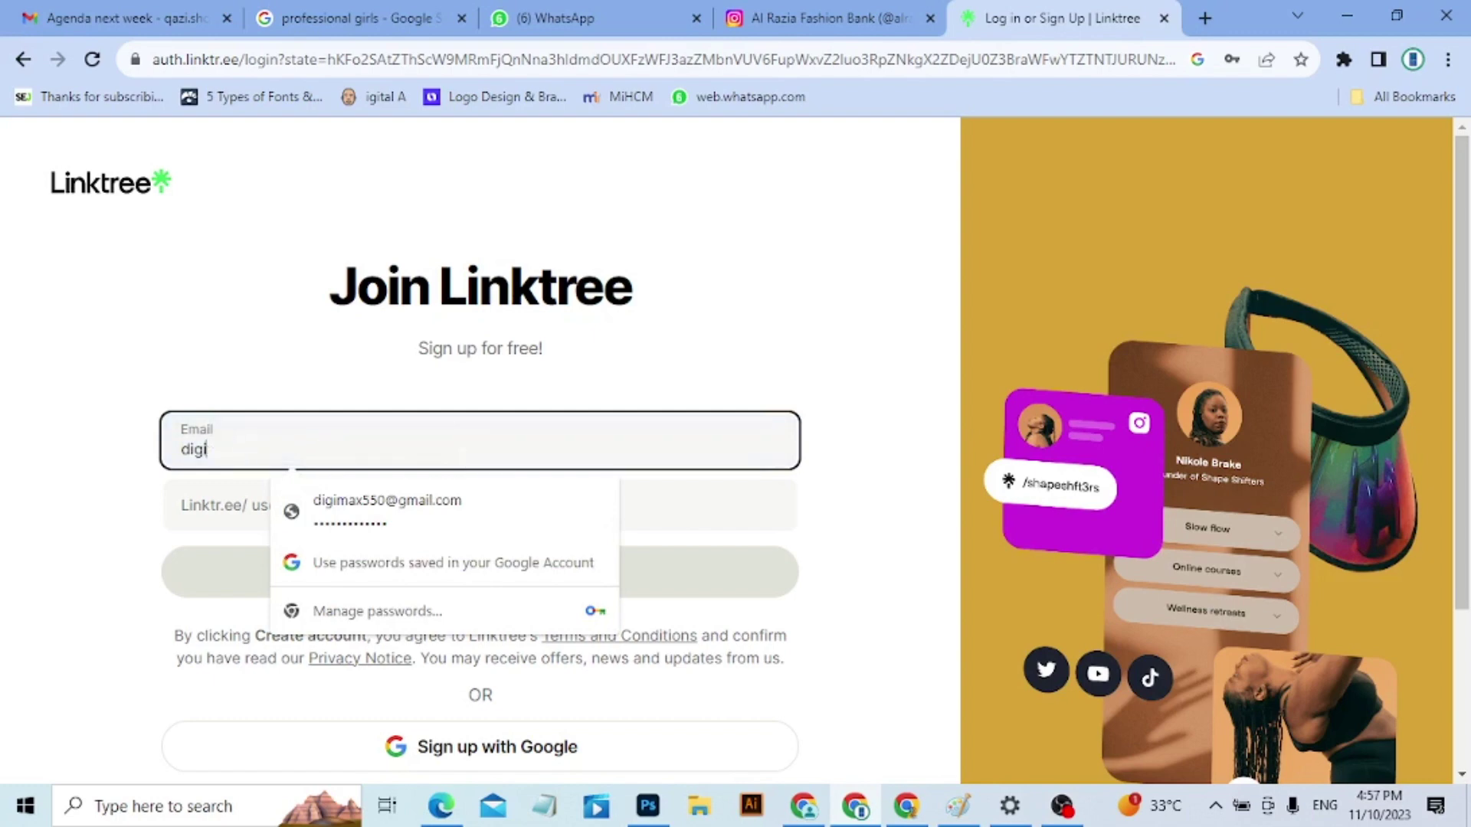
click(273, 366)
click(322, 444)
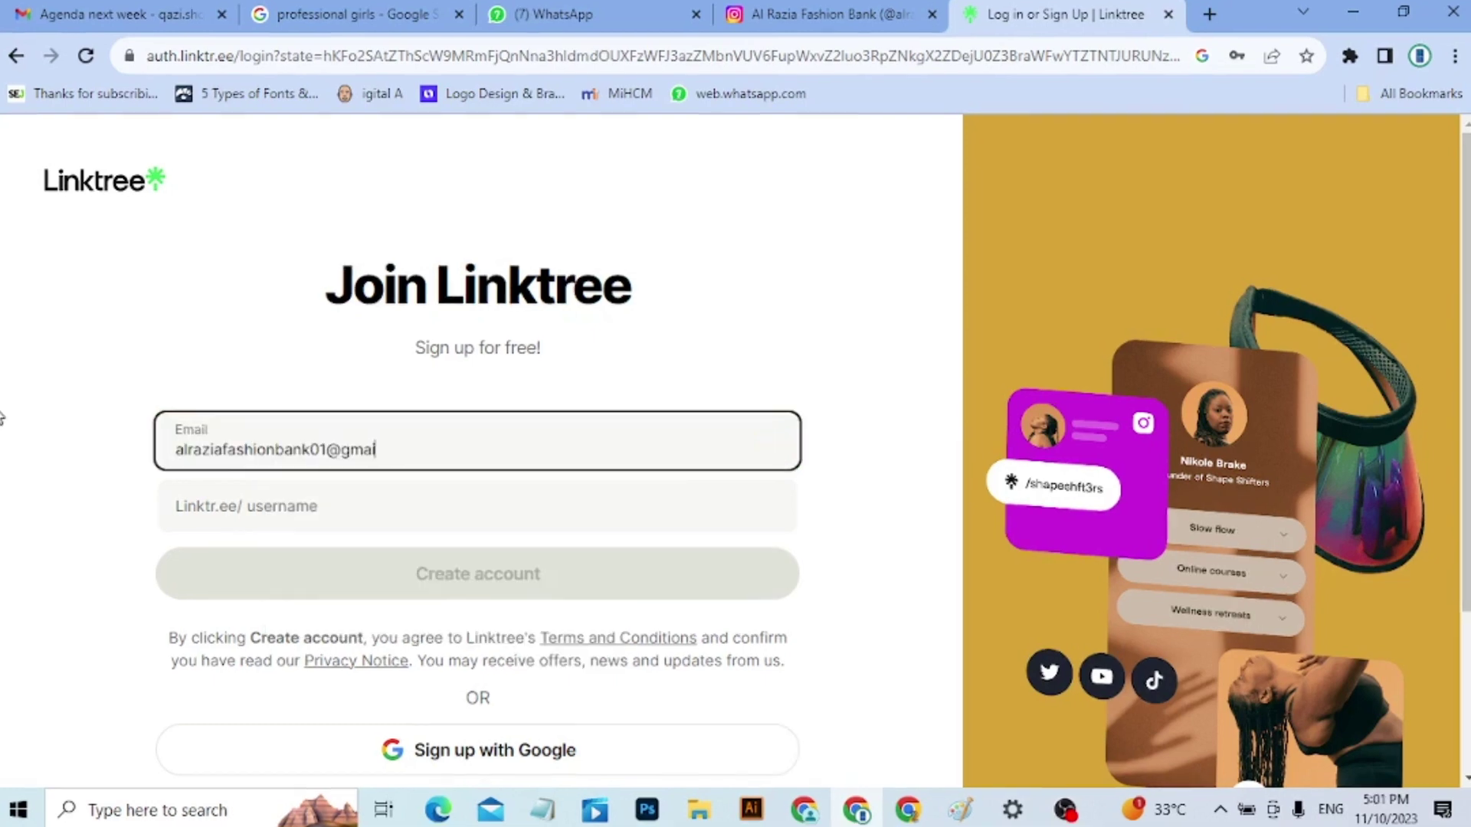
text(l.com)
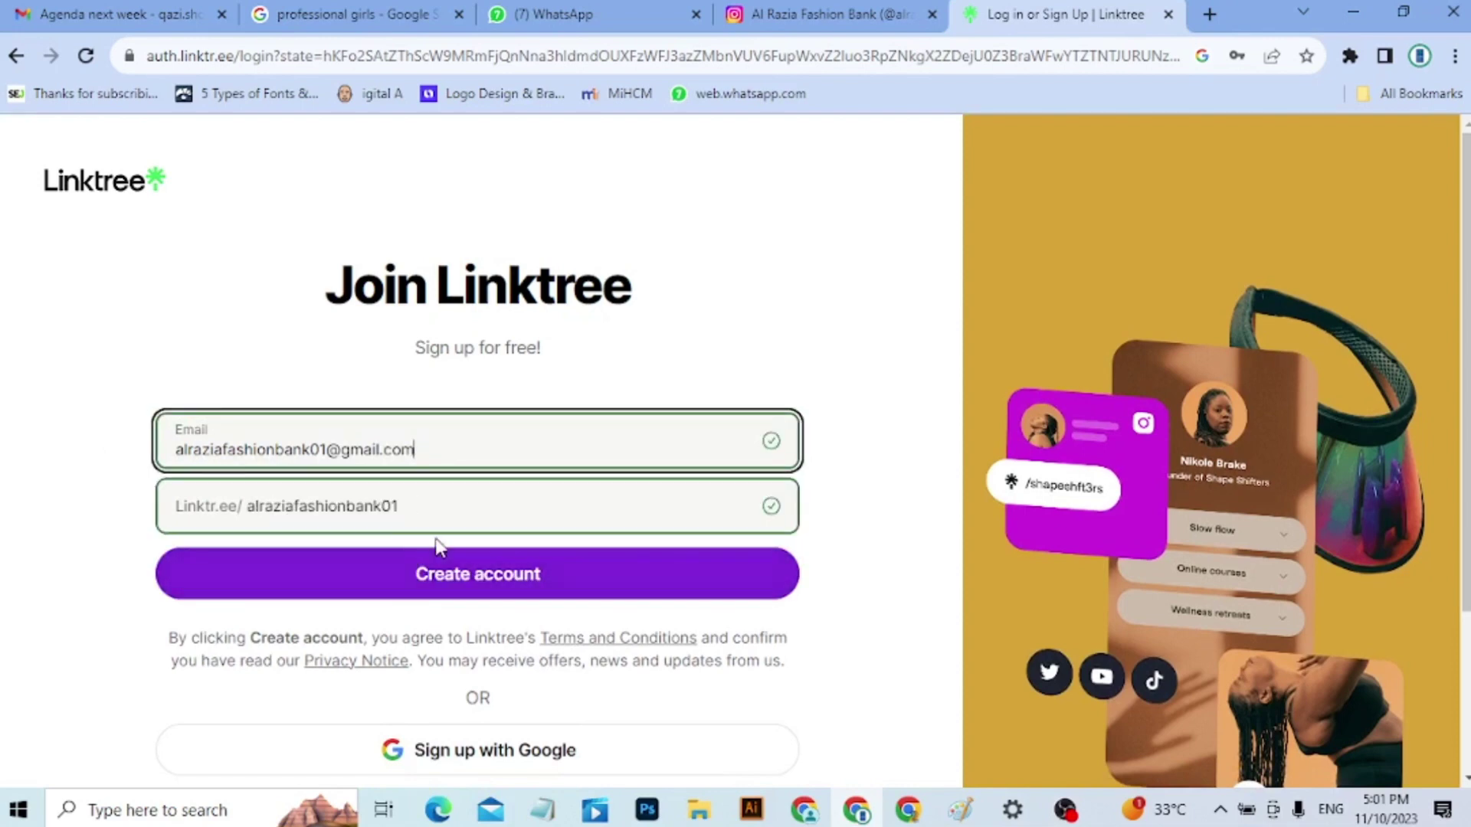
click(536, 582)
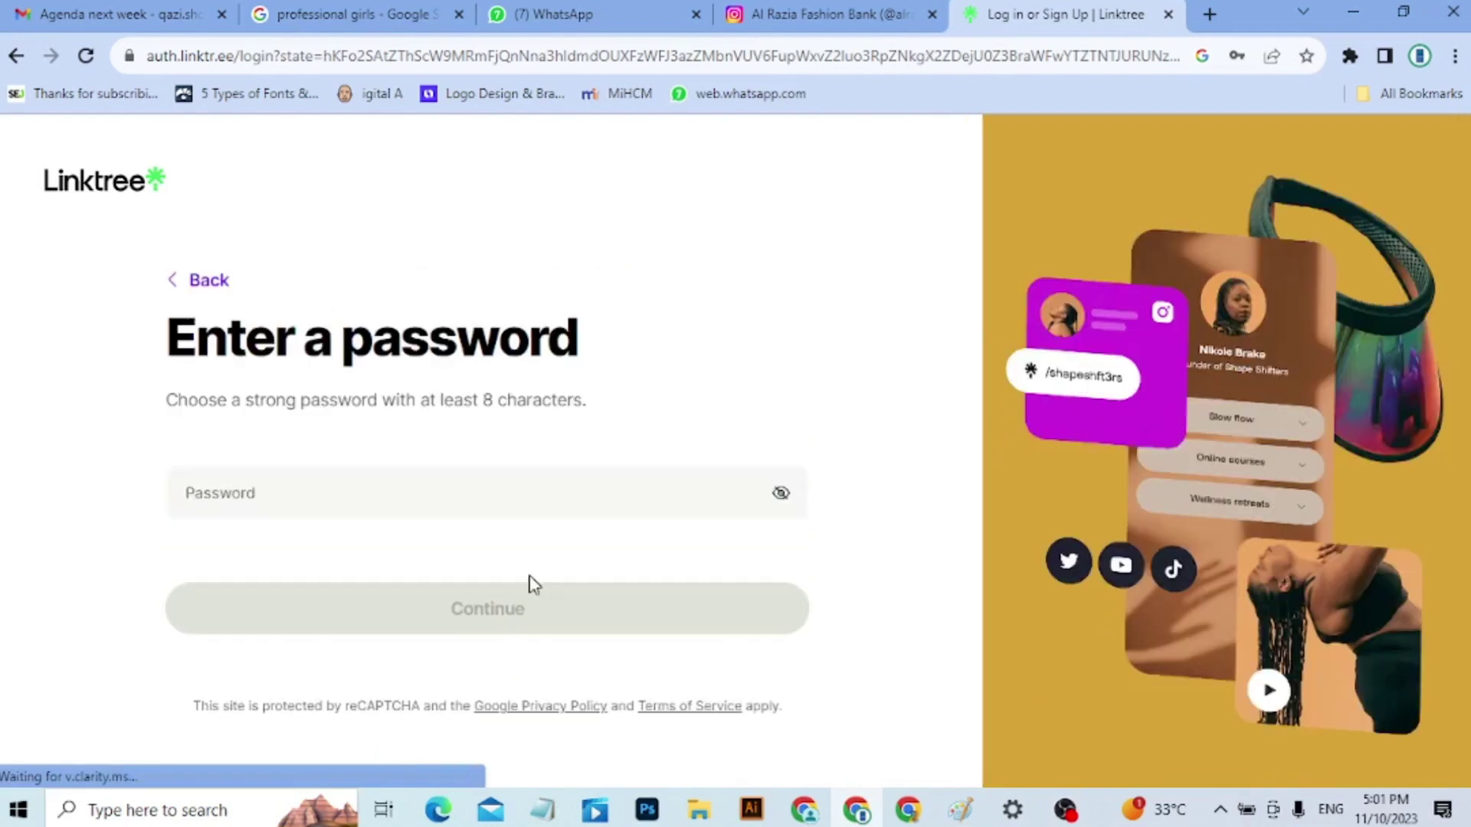
Enter and submit the new account's password, checking it unmasked, and save the login in the browser
click(494, 475)
click(494, 494)
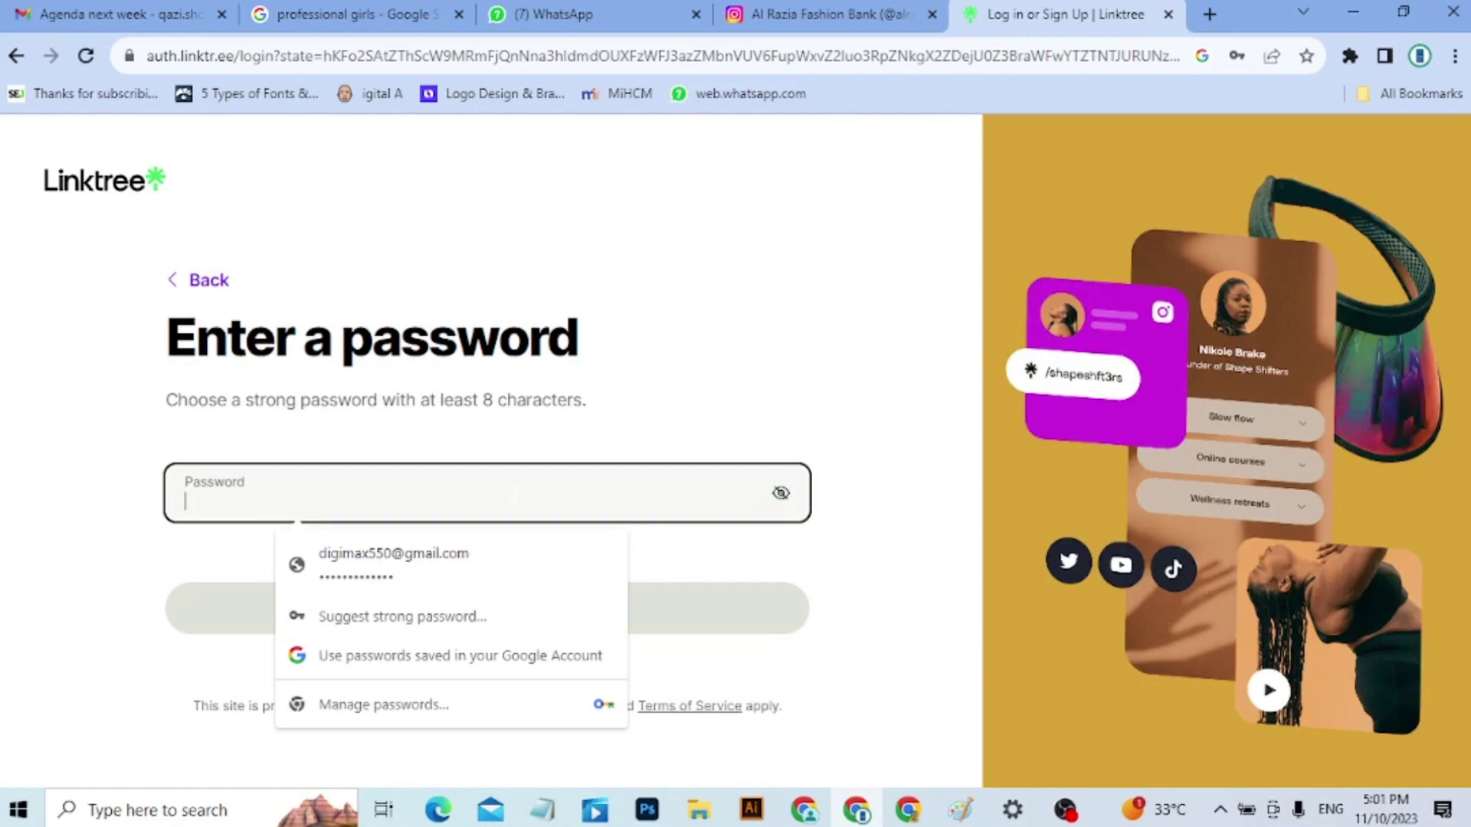
text(•••••)
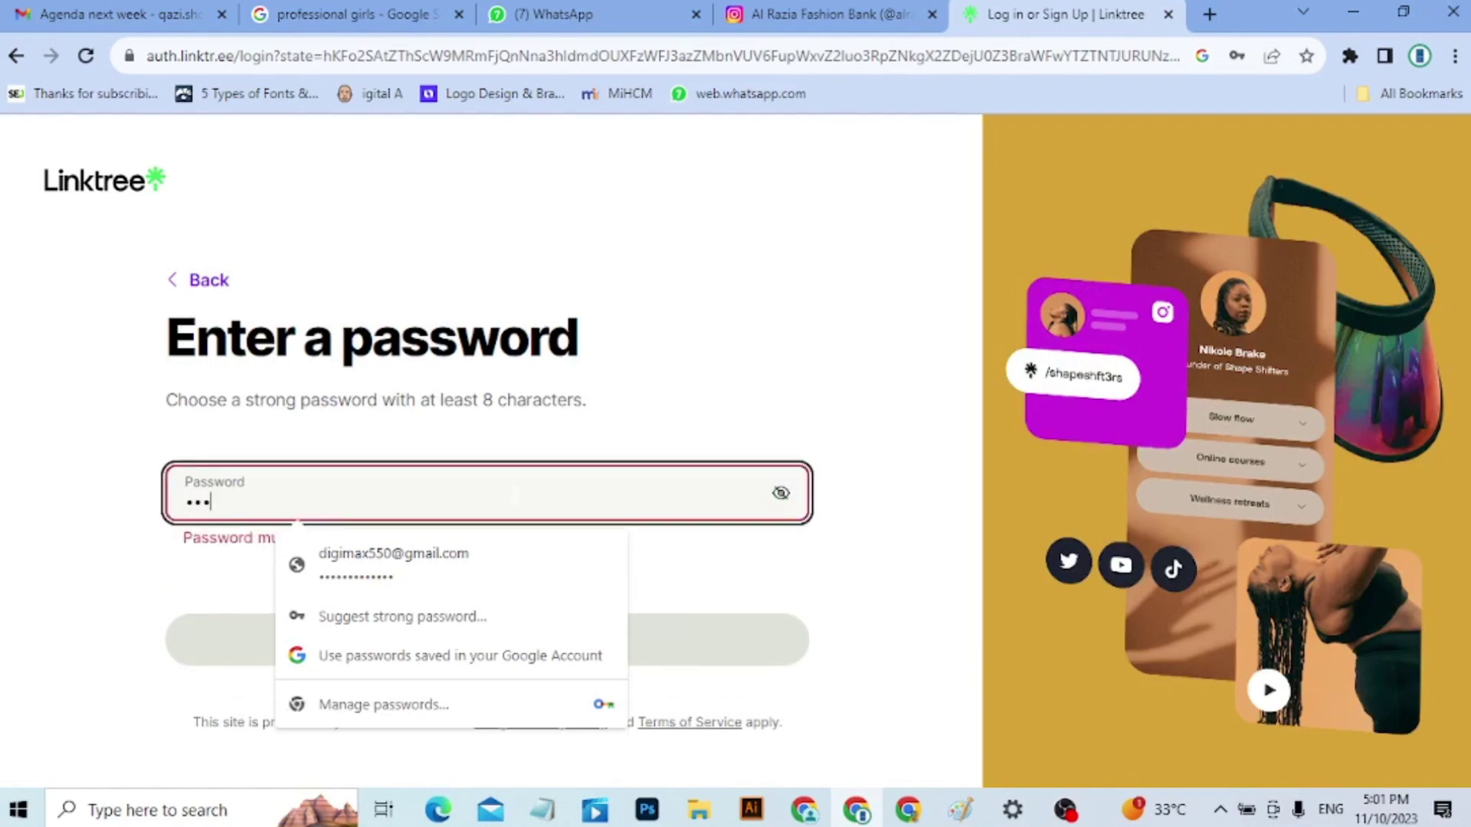
text(•••••••)
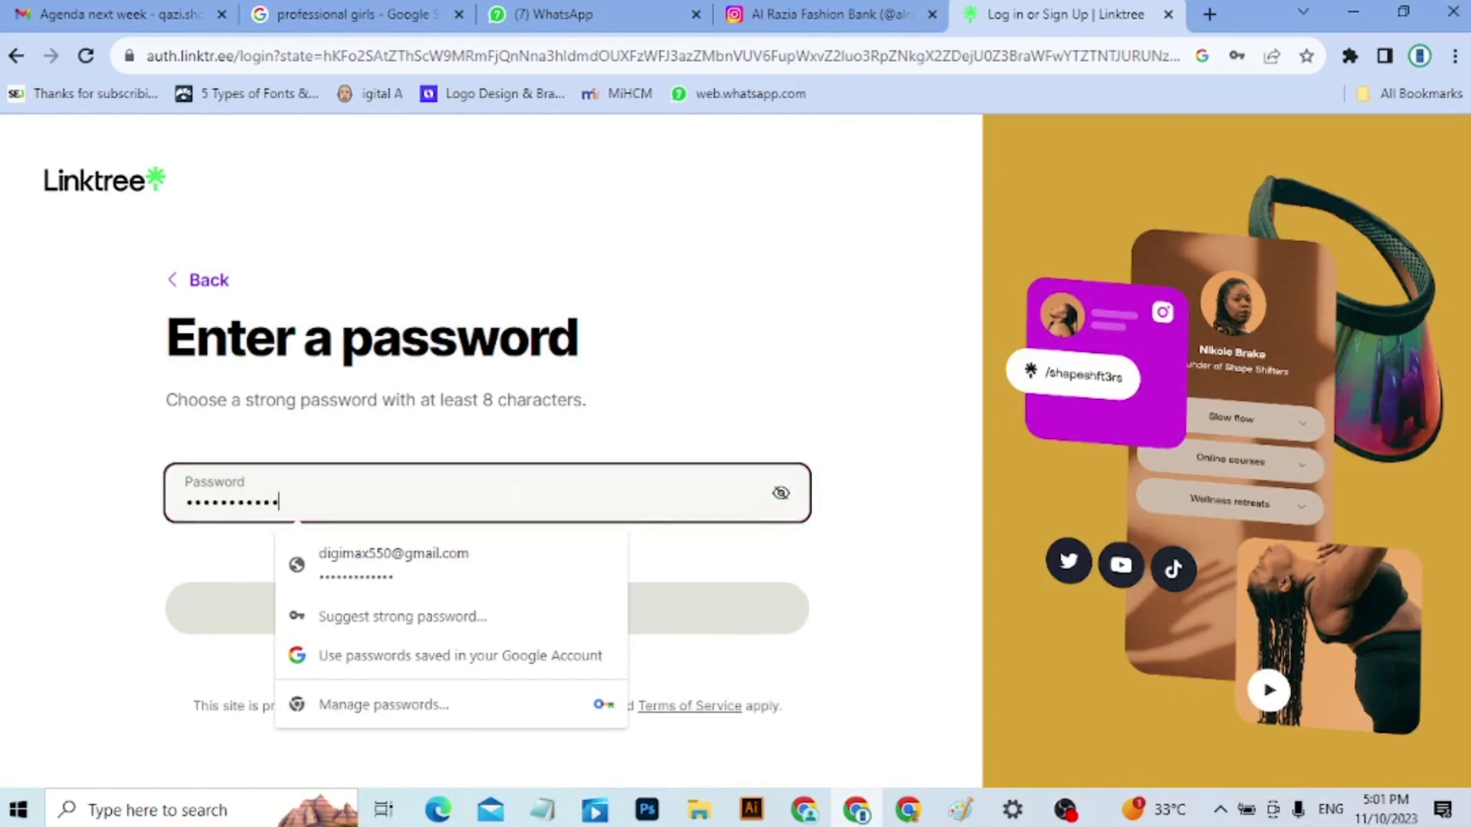
text(••)
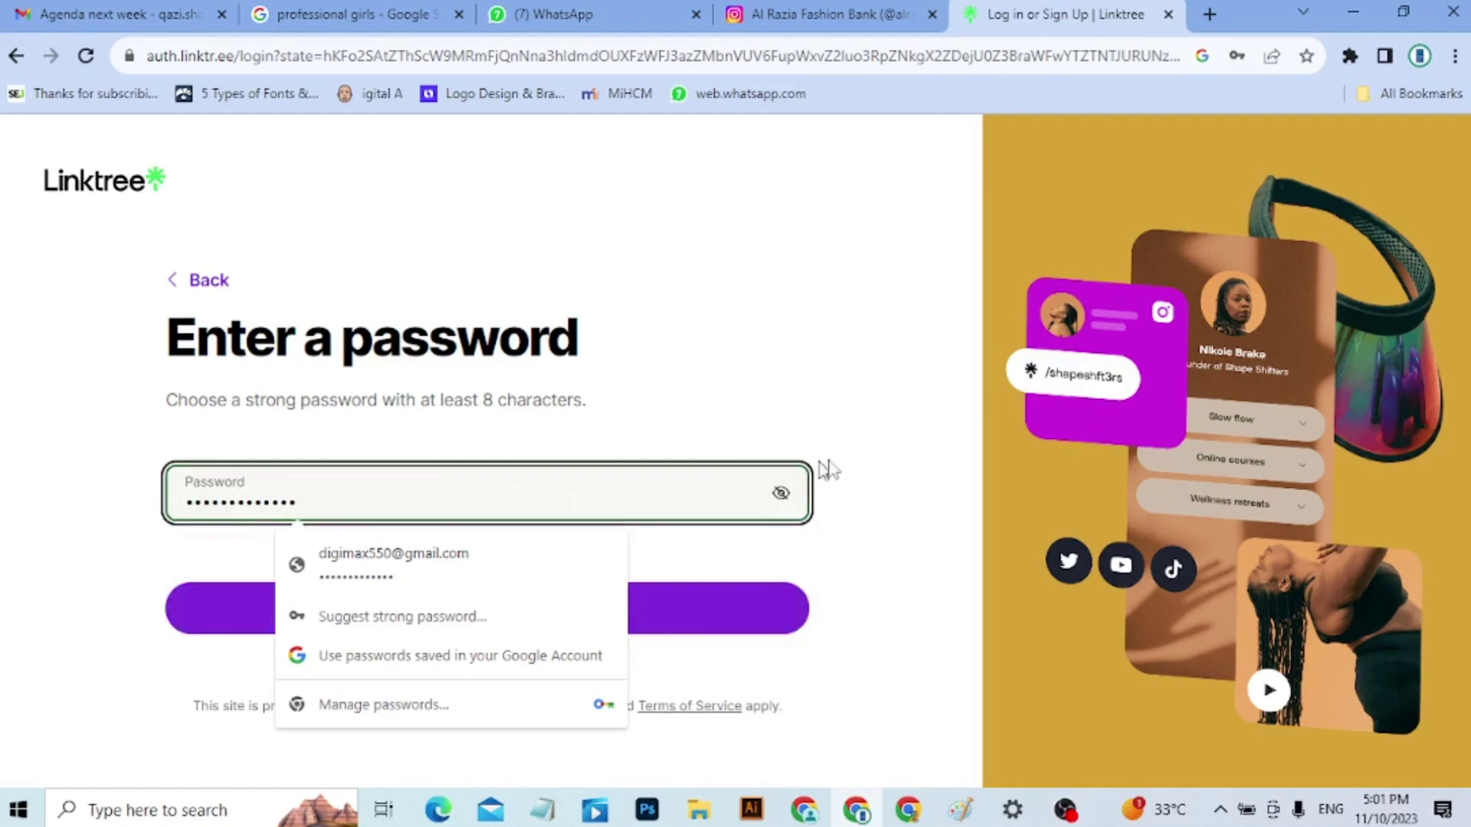
click(782, 493)
click(783, 493)
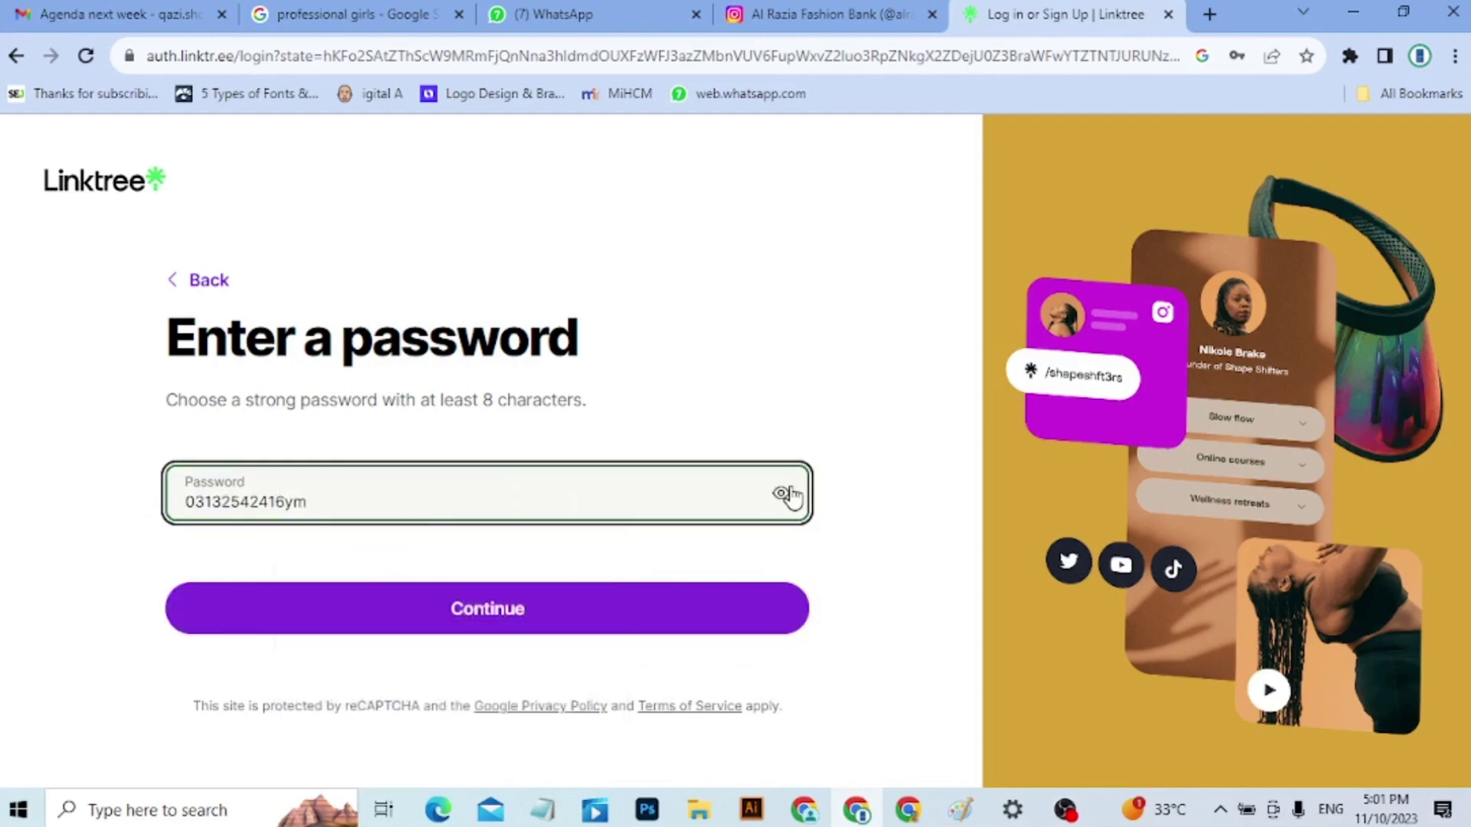
click(782, 493)
click(534, 626)
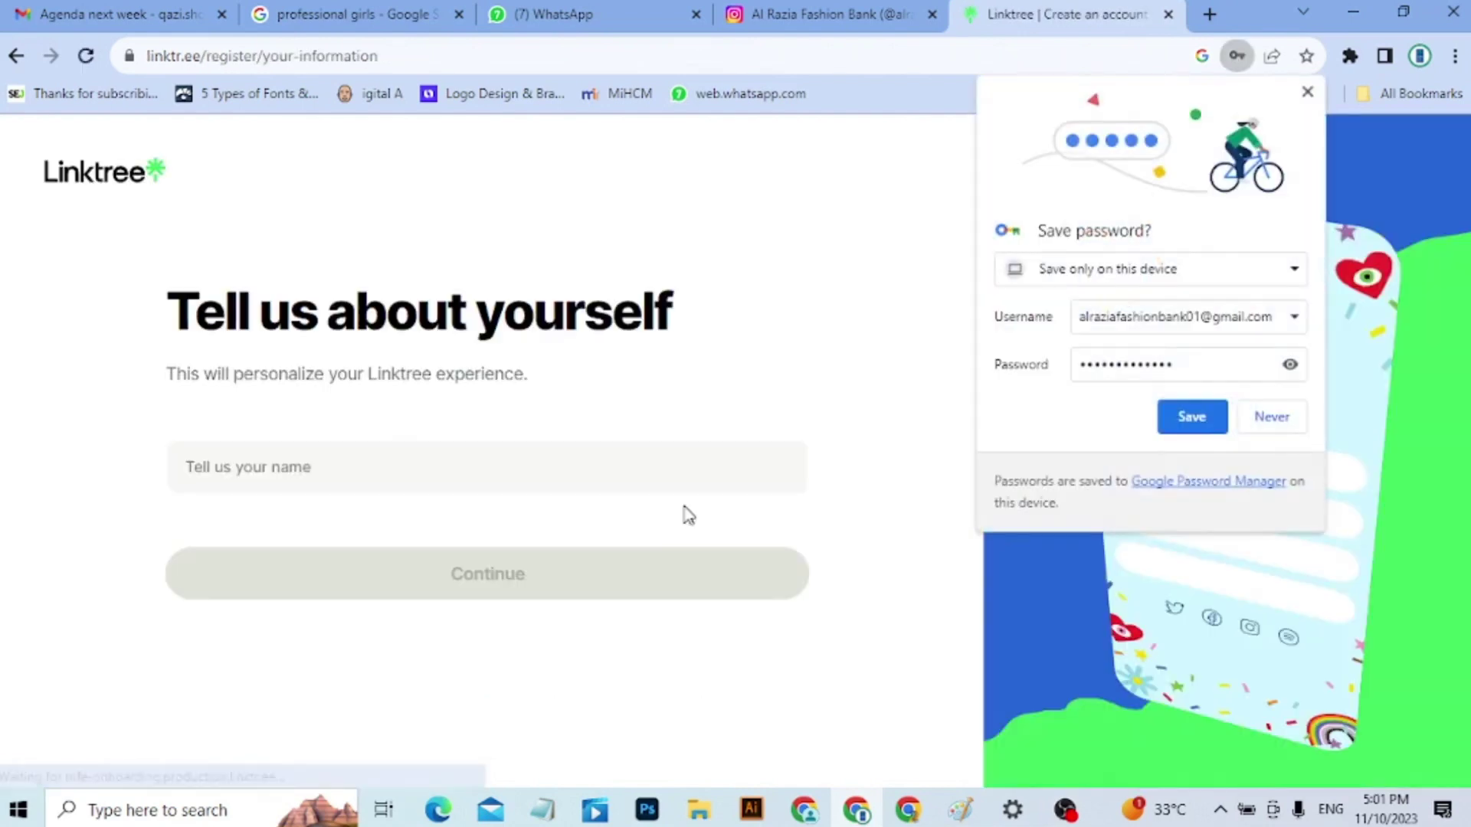
click(1192, 418)
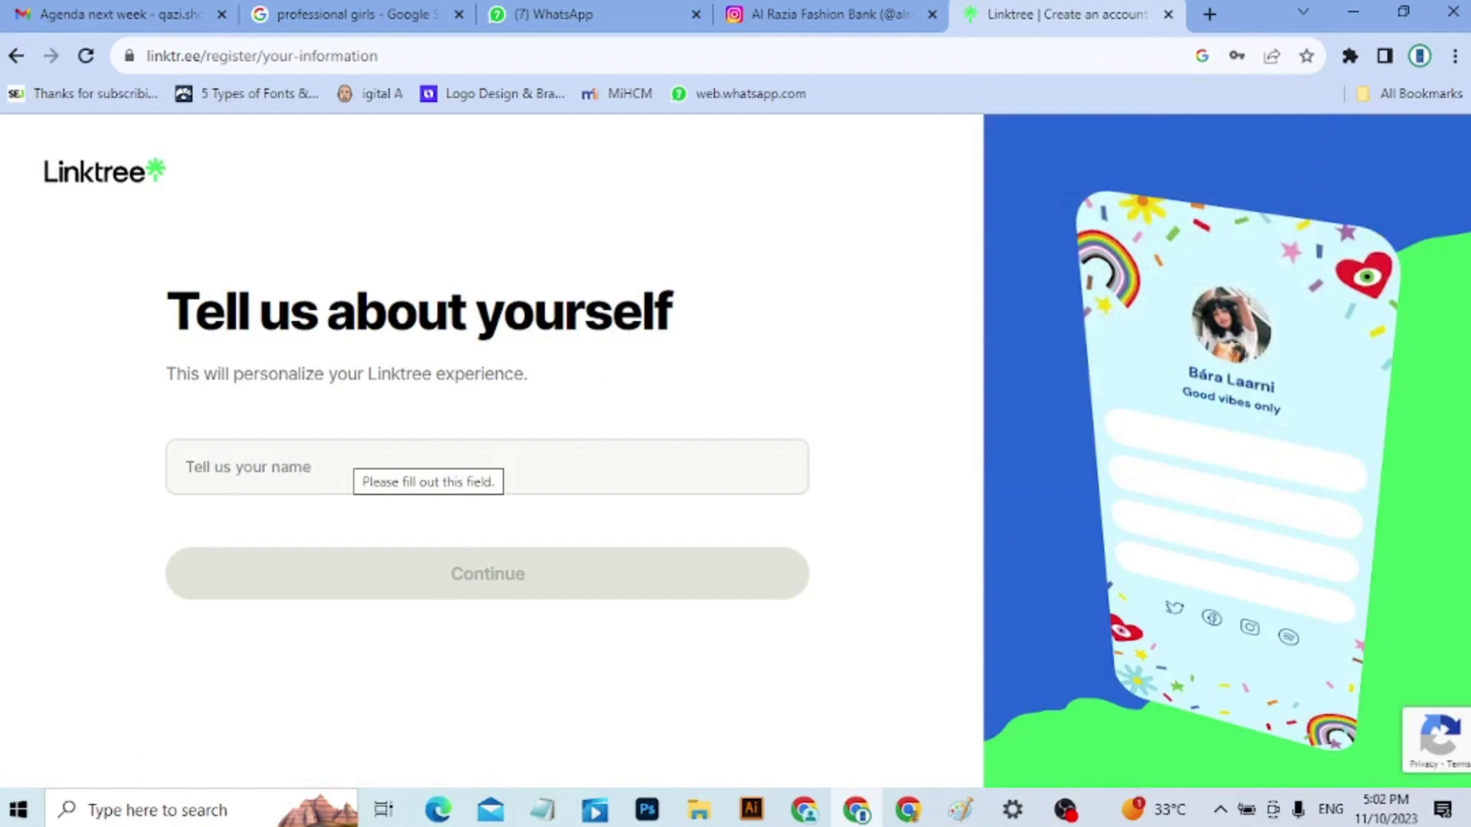
Enter "Women's Clothing Store" as the Linktree profile name and continue to the category selection
click(360, 467)
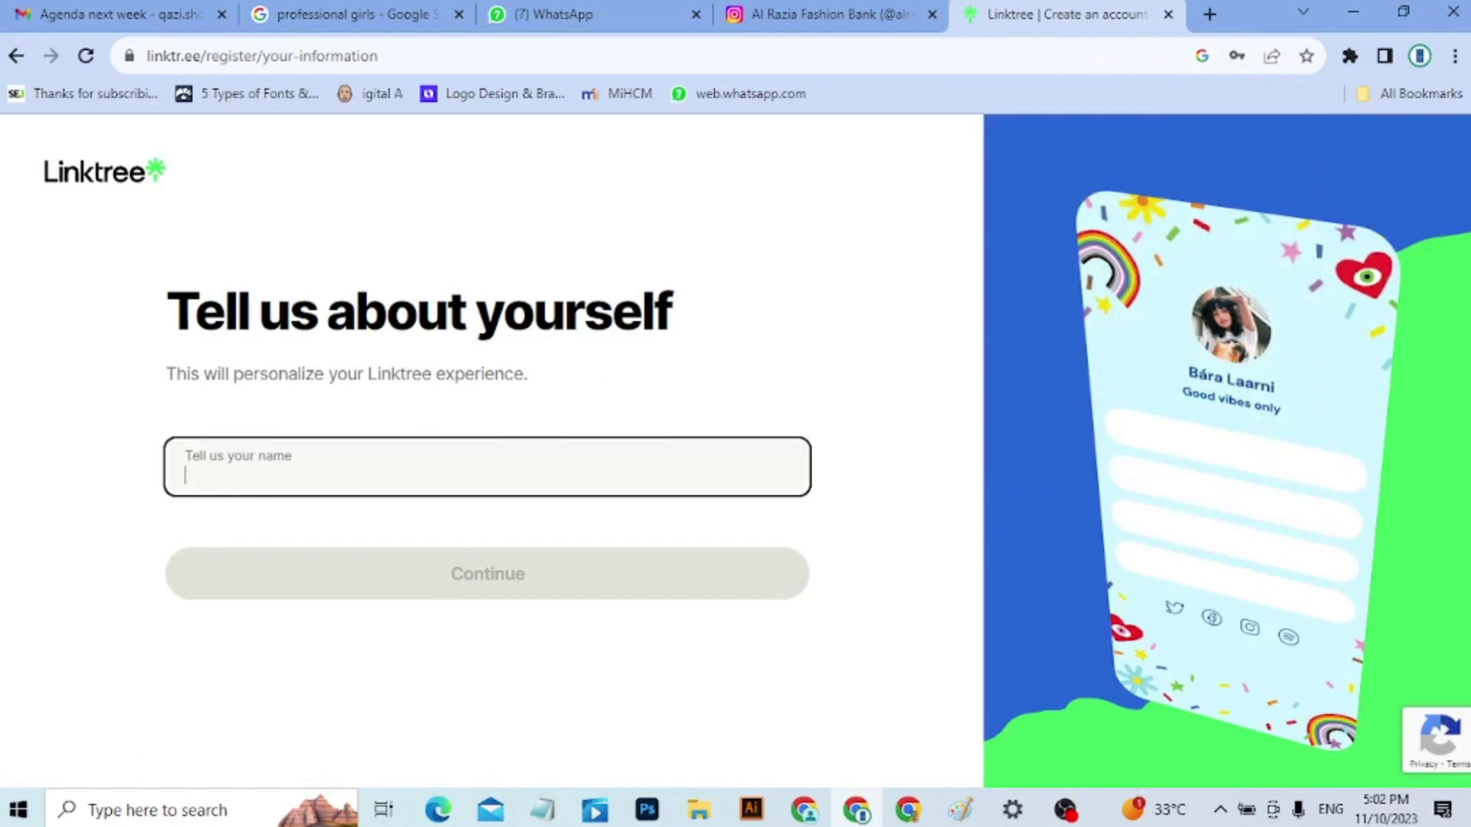
text(Women)
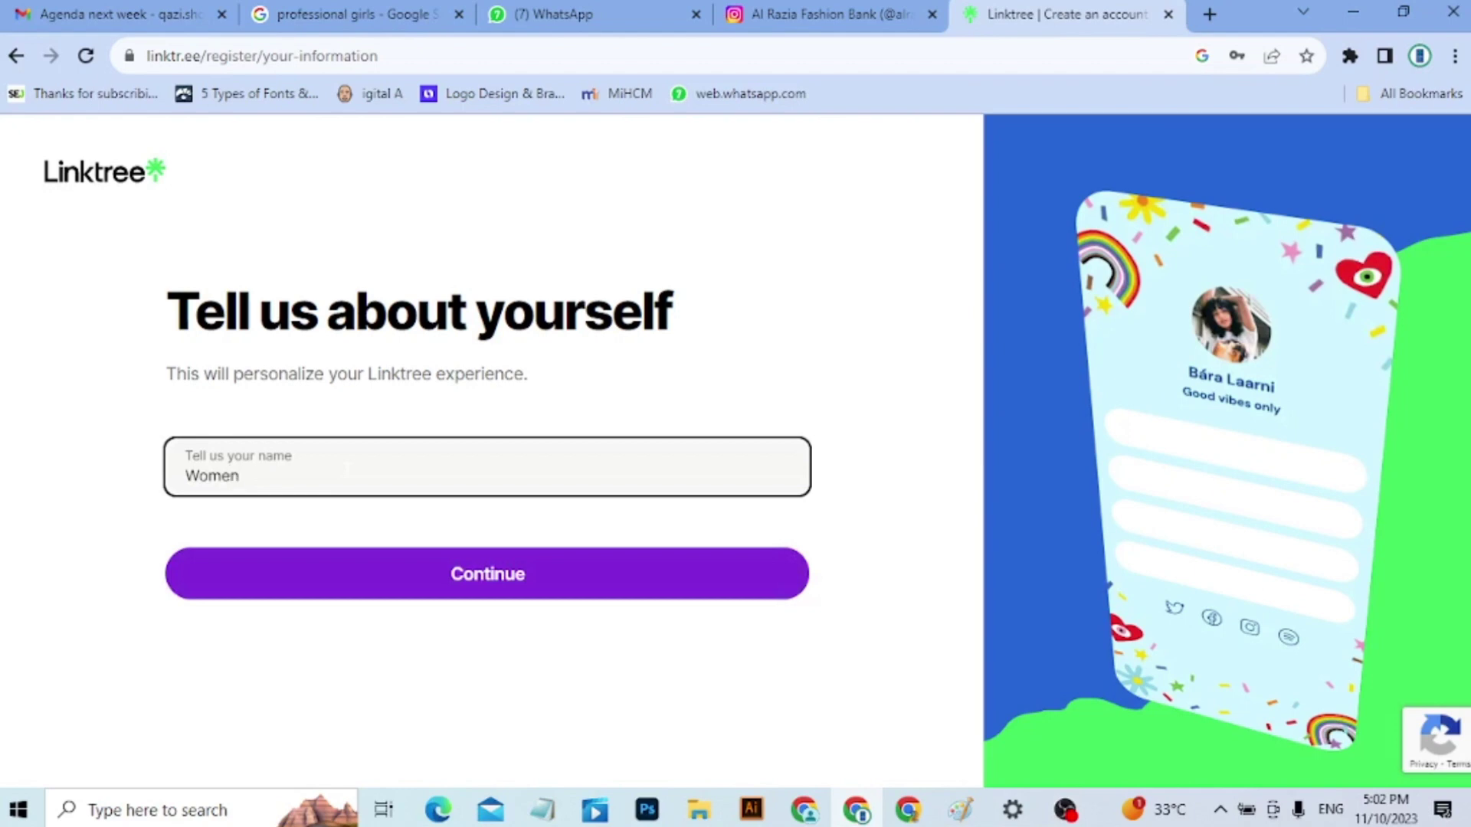
text('s Clothing Store)
click(449, 596)
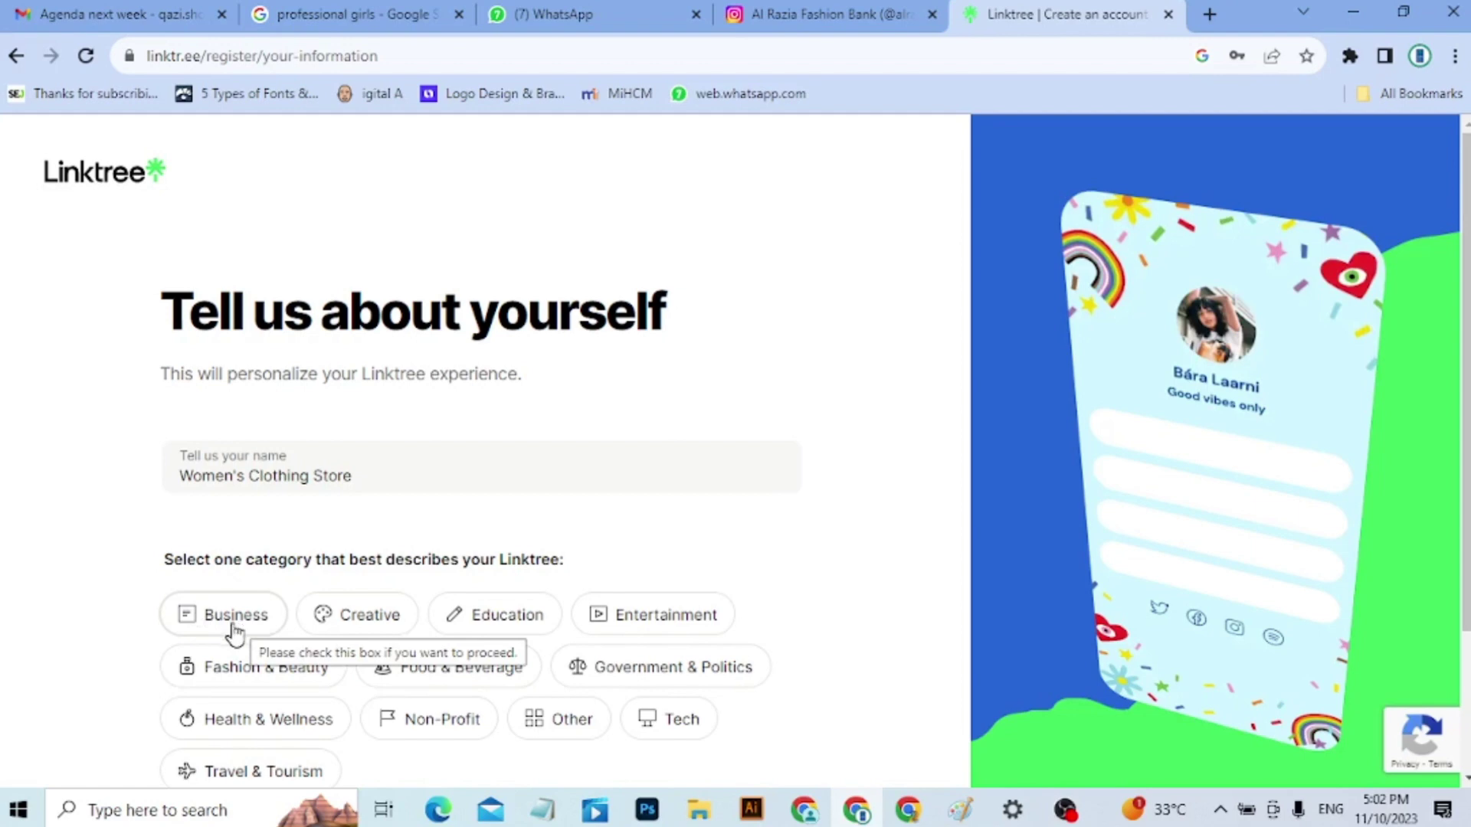
Choose the Fashion & Beauty category with the Clothing & Accessories subcategory and continue to the plans
click(249, 677)
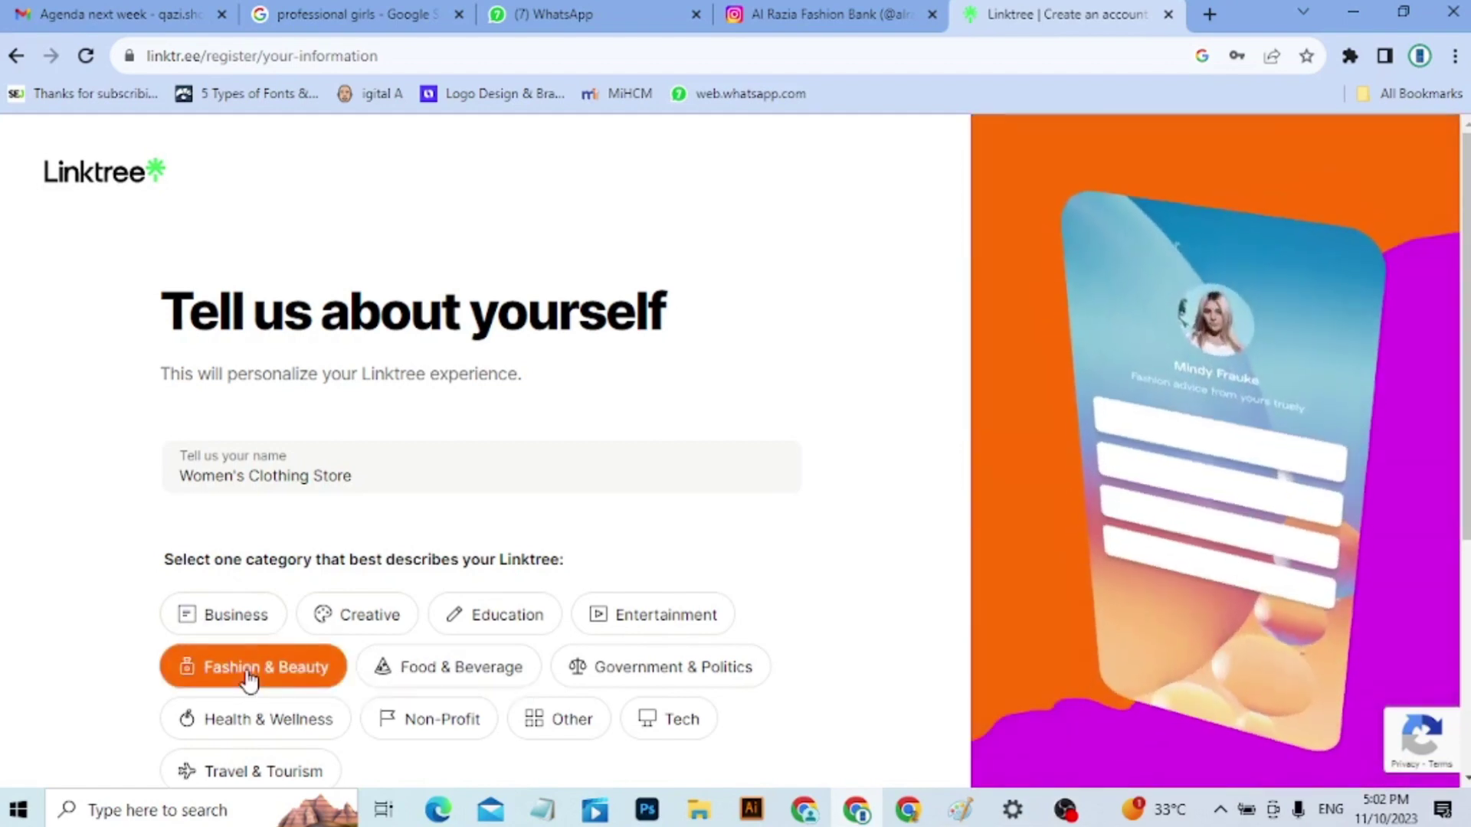
drag(1467, 475, 1467, 705)
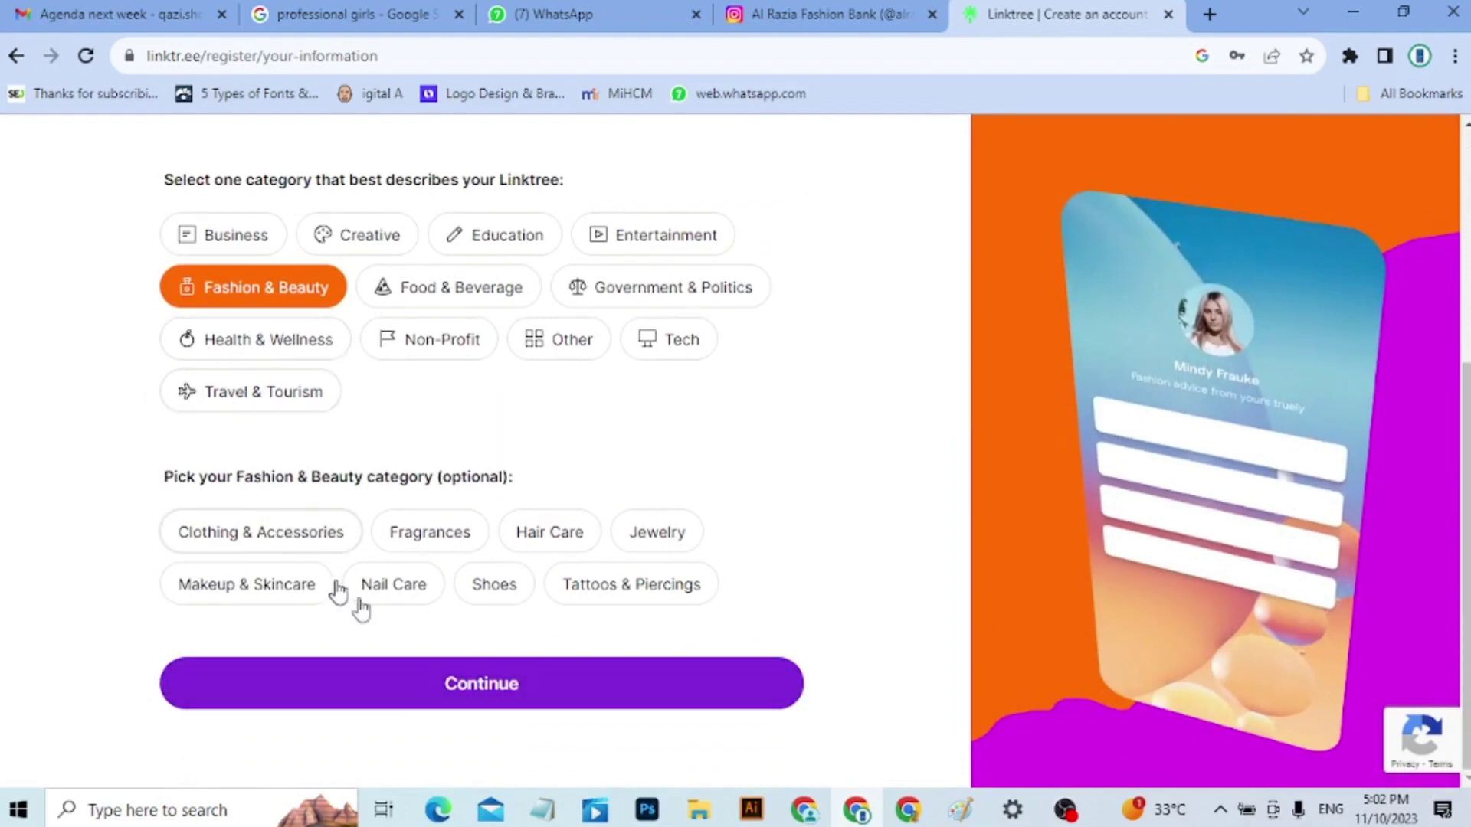
click(266, 539)
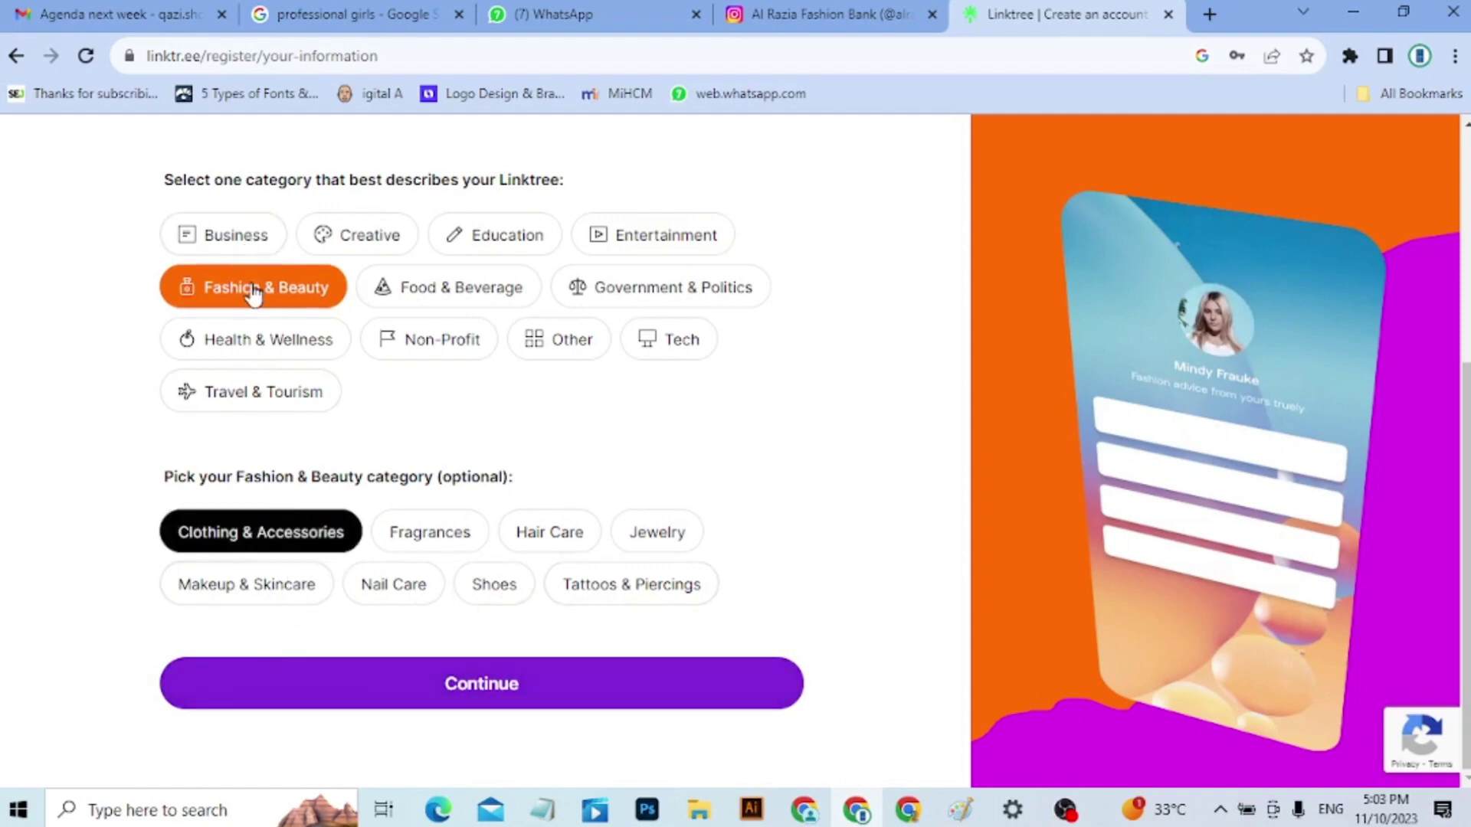
click(483, 700)
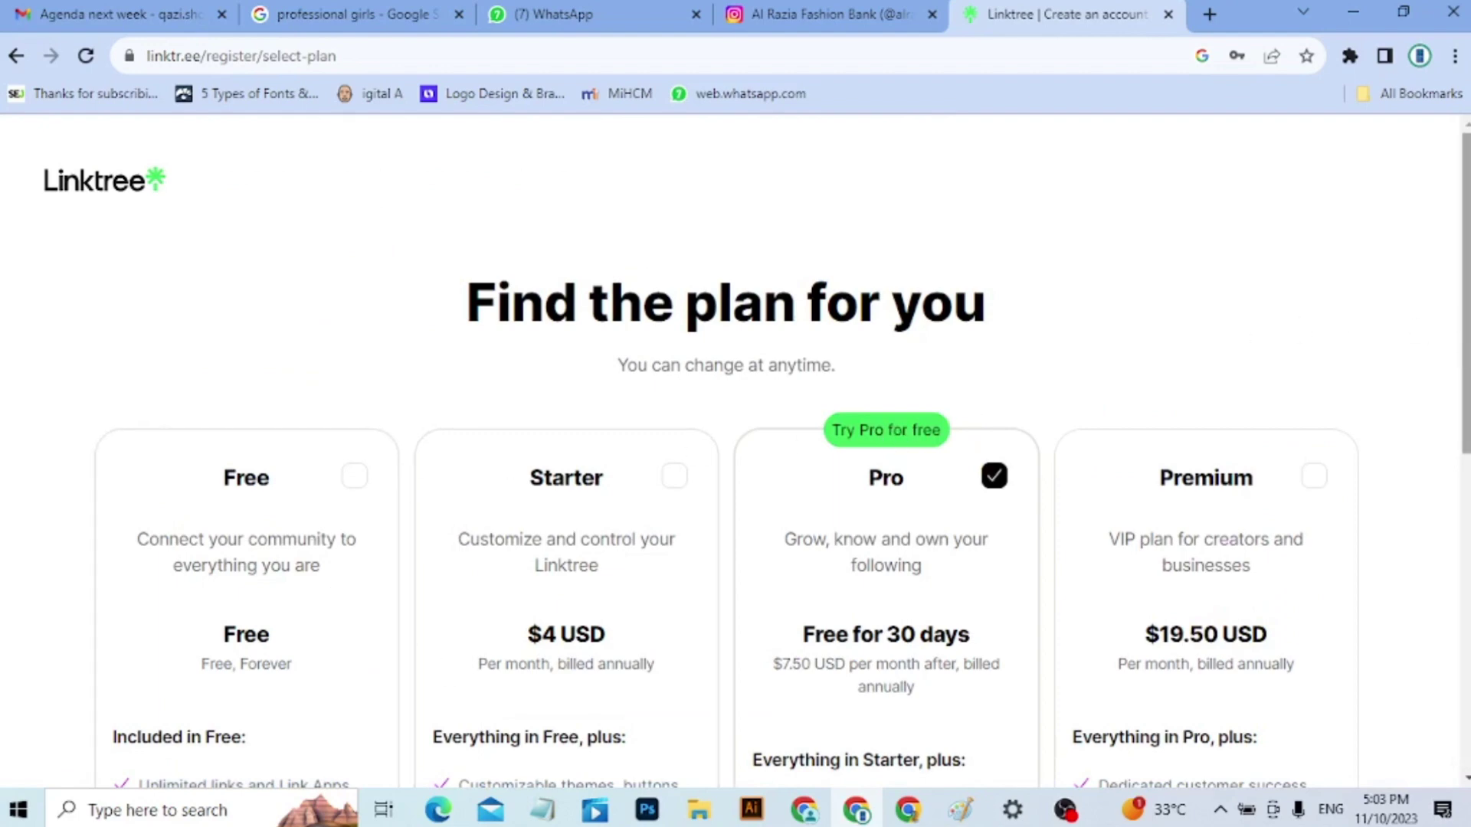
Select the Free plan, join for free, and continue past the sign-up confirmation to the appearance setup
scroll(1463, 306, down, 5)
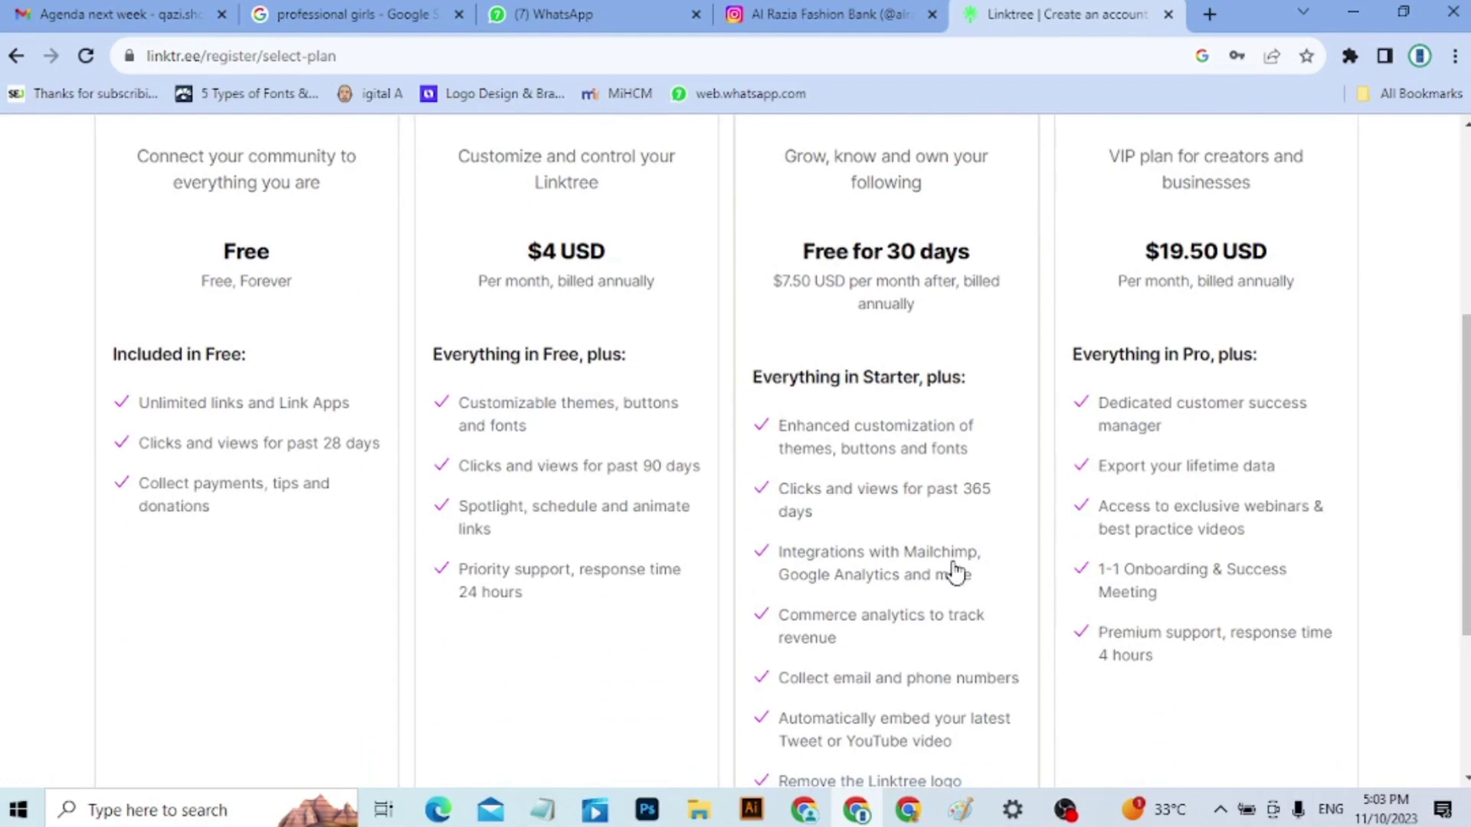
scroll(736, 452, down, 3)
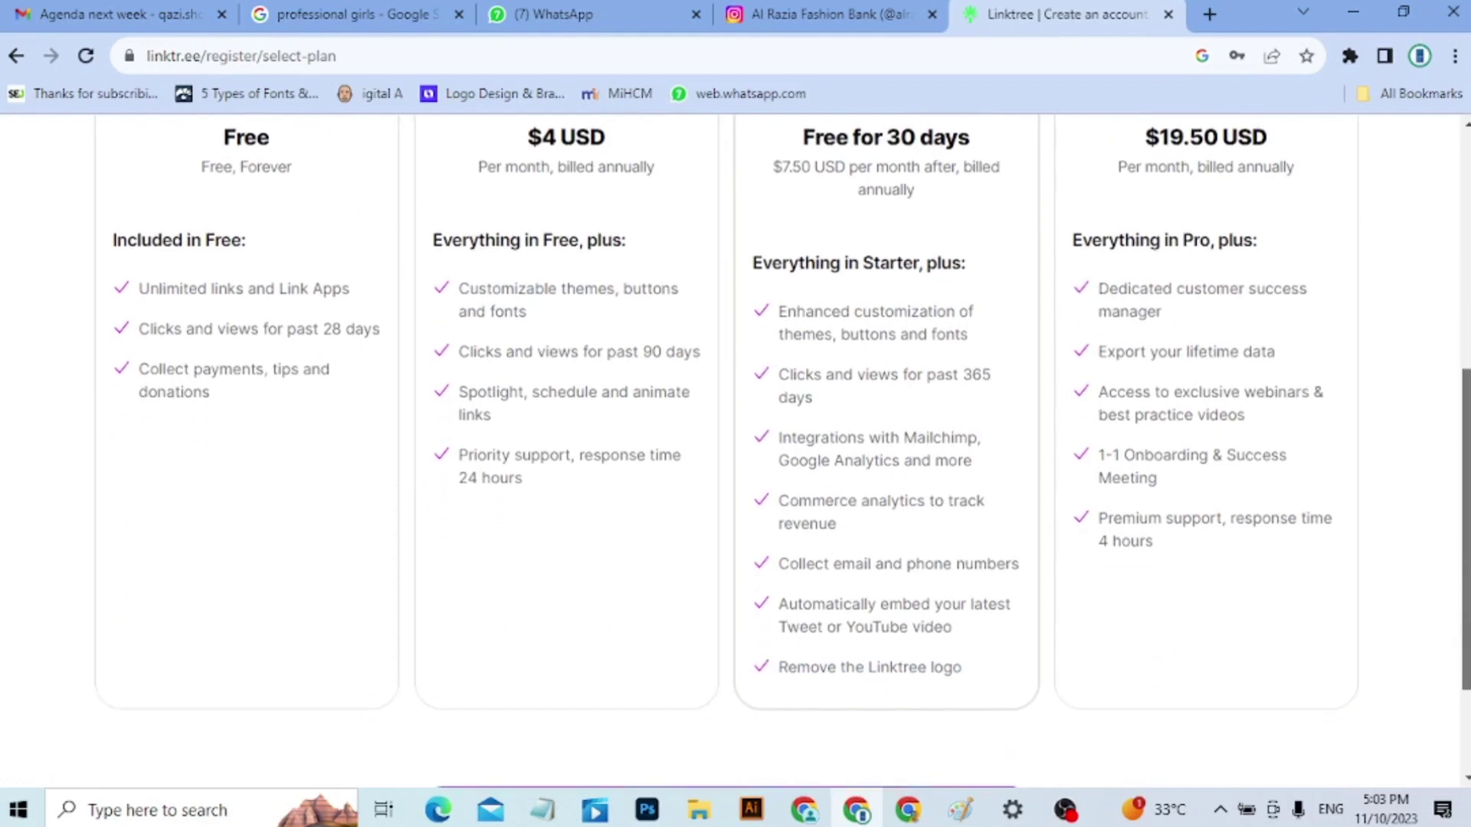
click(188, 468)
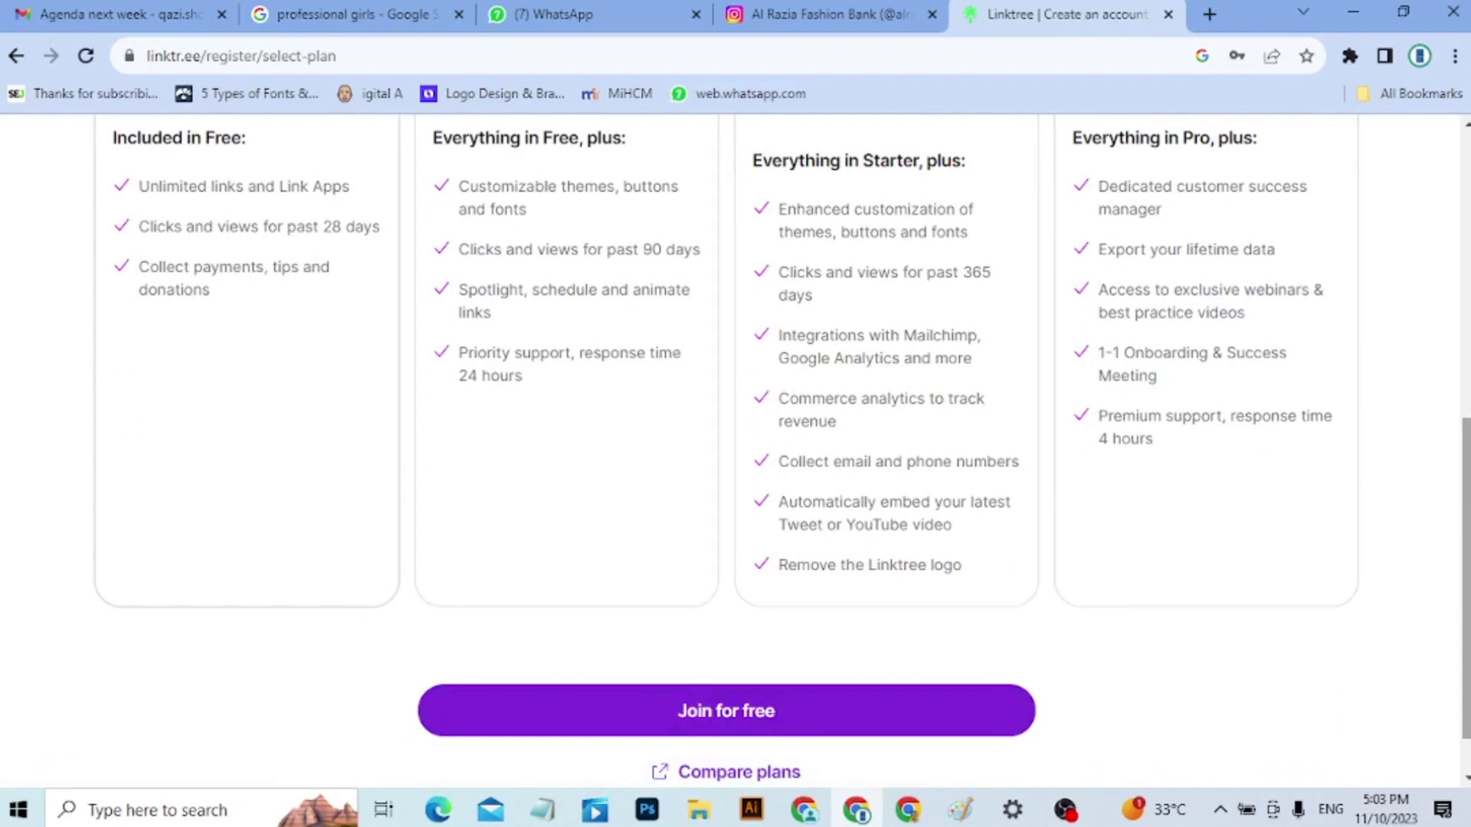
drag(1469, 517, 1455, 553)
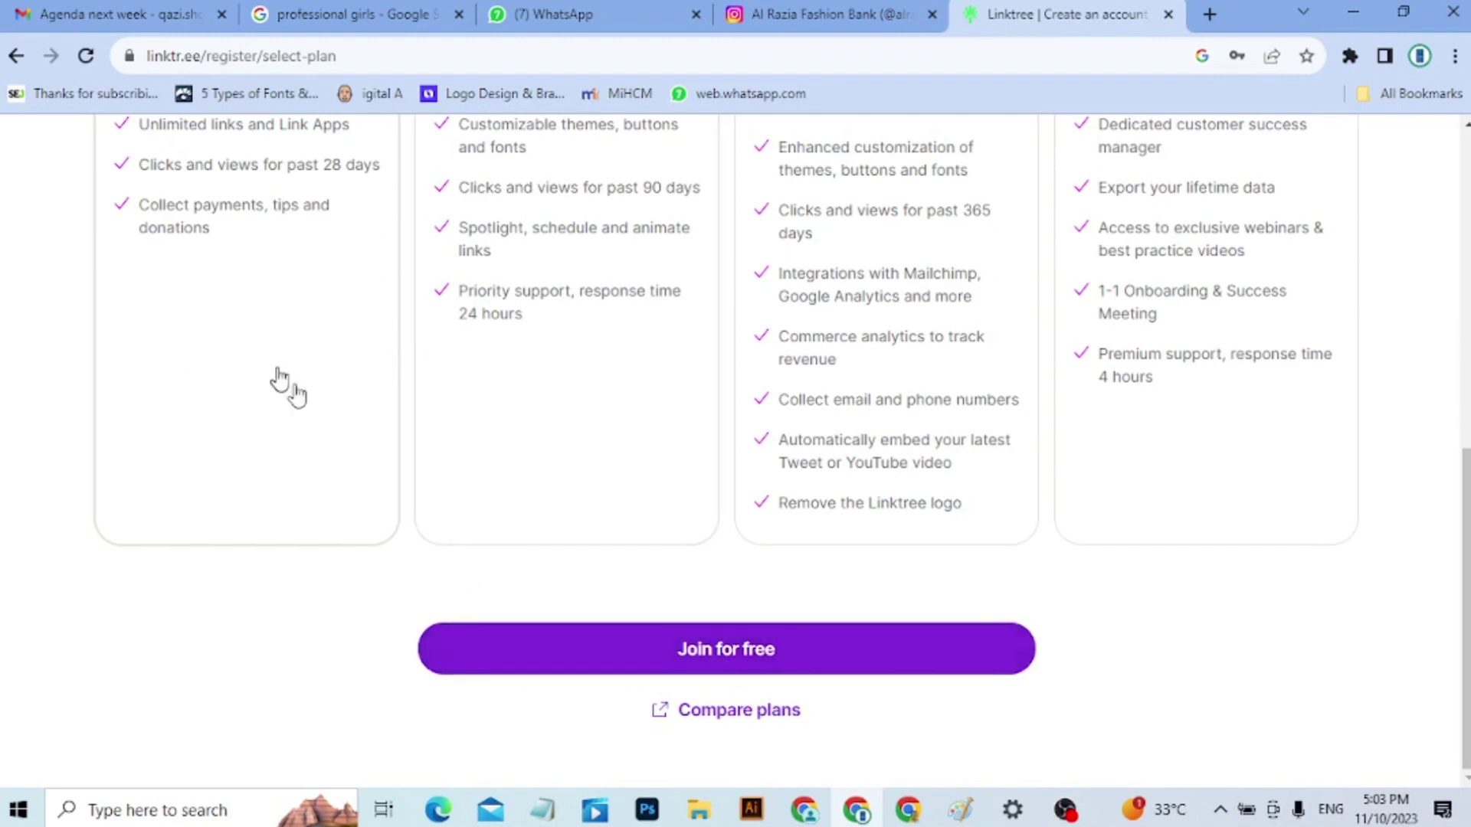
click(705, 650)
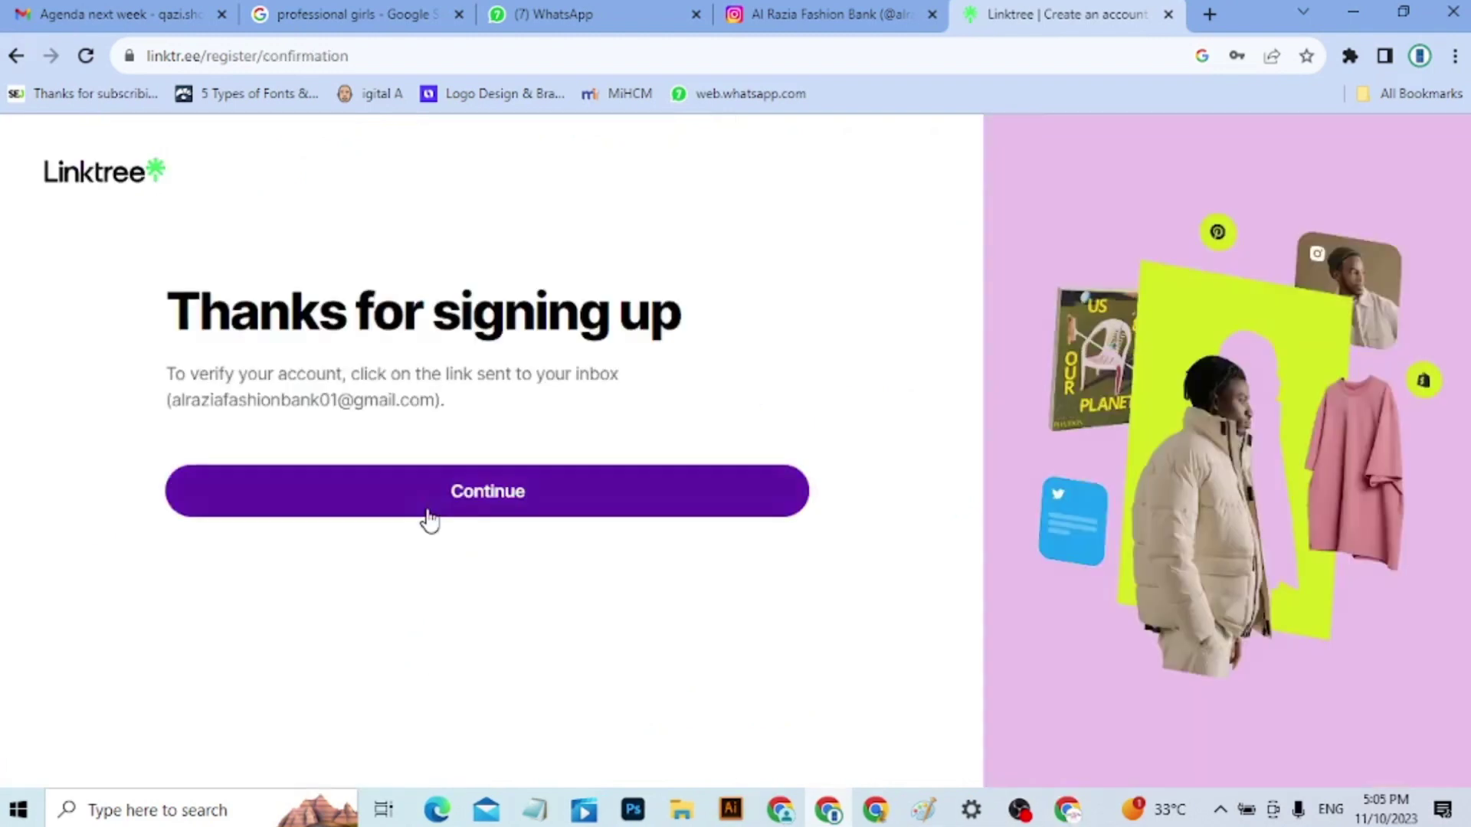
click(431, 491)
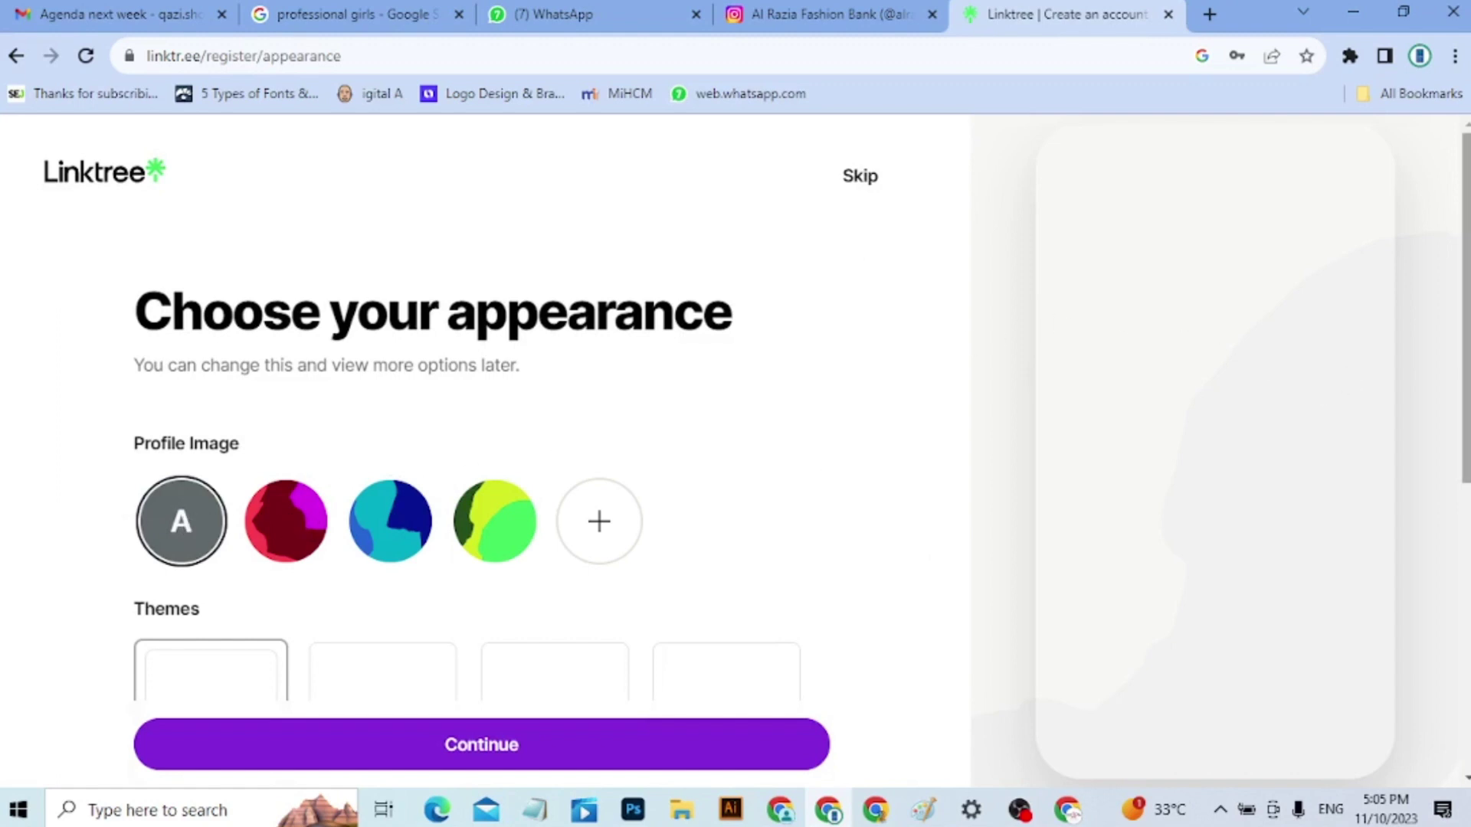
Look over the available themes, open the custom profile image upload, and start selecting an image file
scroll(481, 406, down, 5)
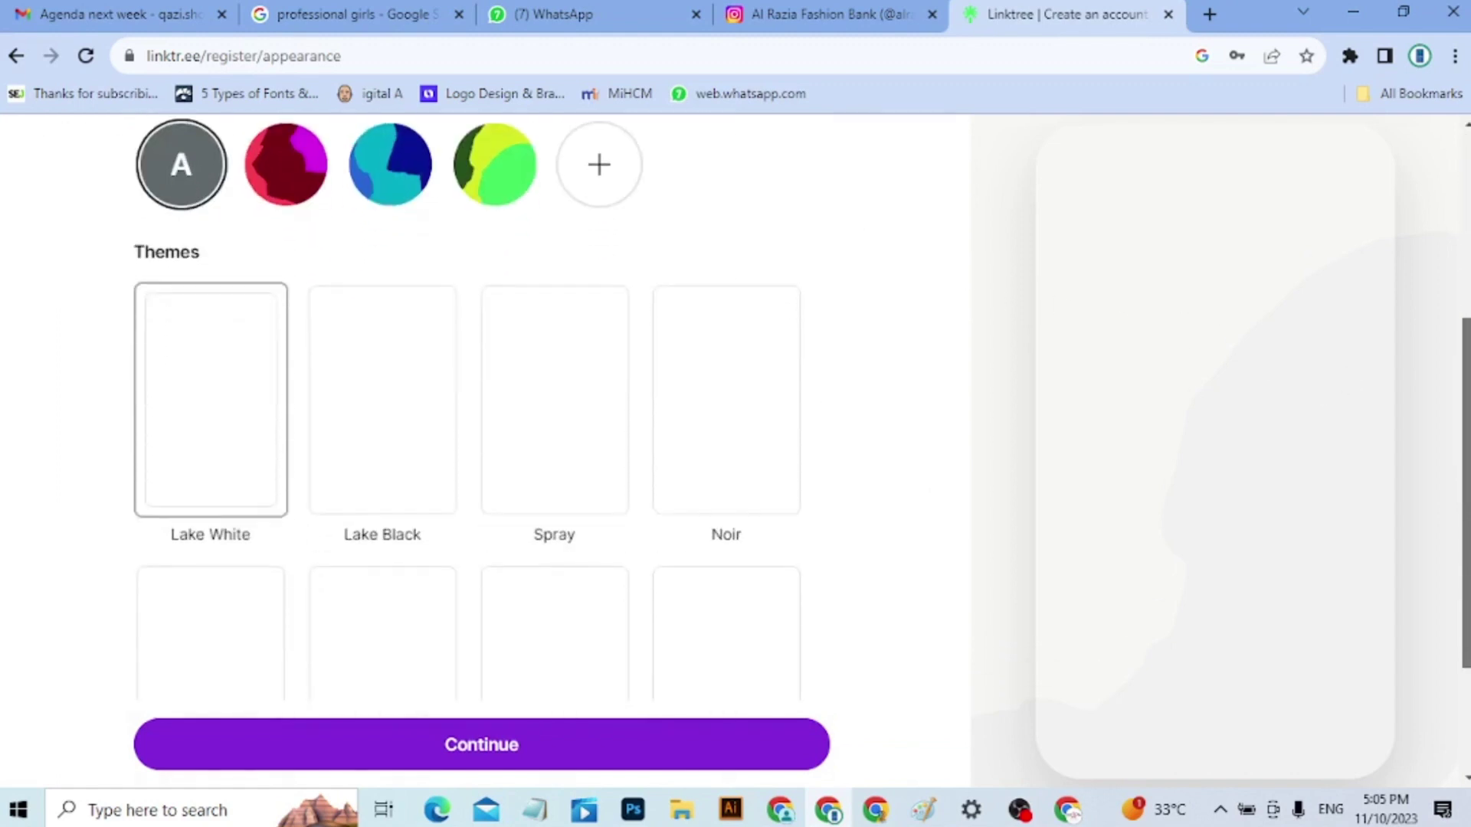
scroll(481, 406, down, 2)
scroll(481, 429, down, 1)
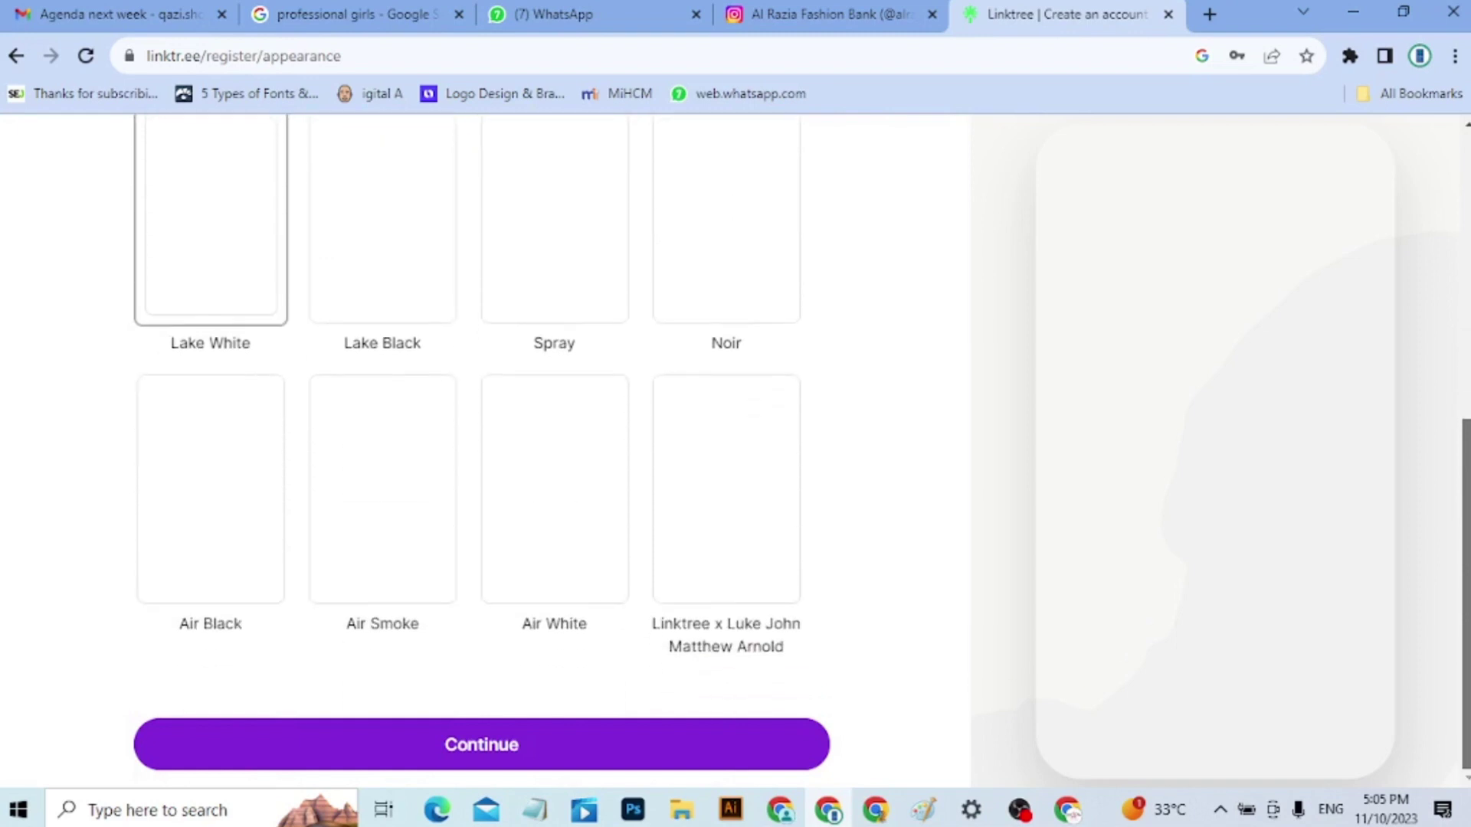
scroll(481, 429, up, 5)
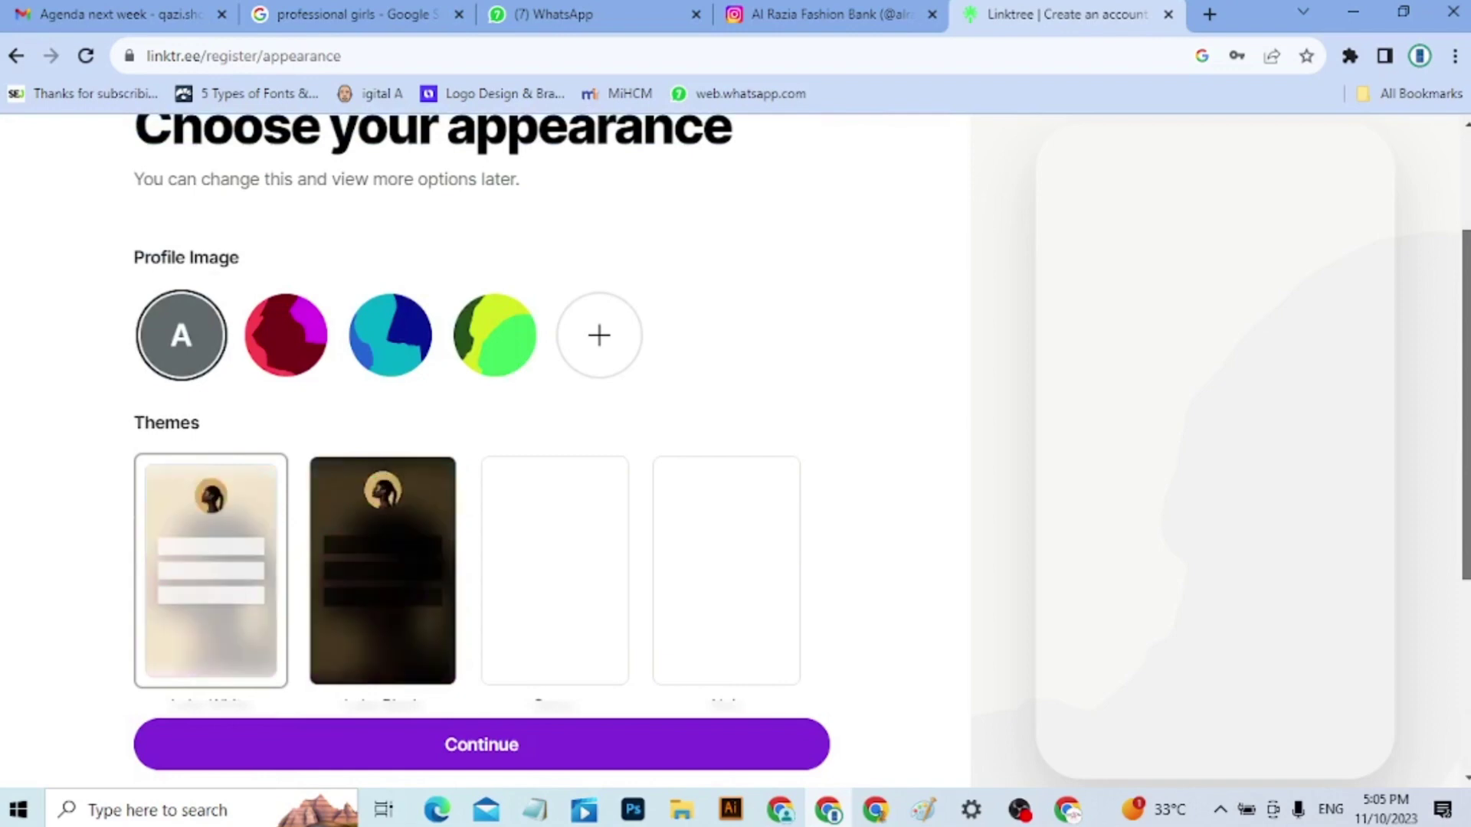
scroll(274, 227, down, 1)
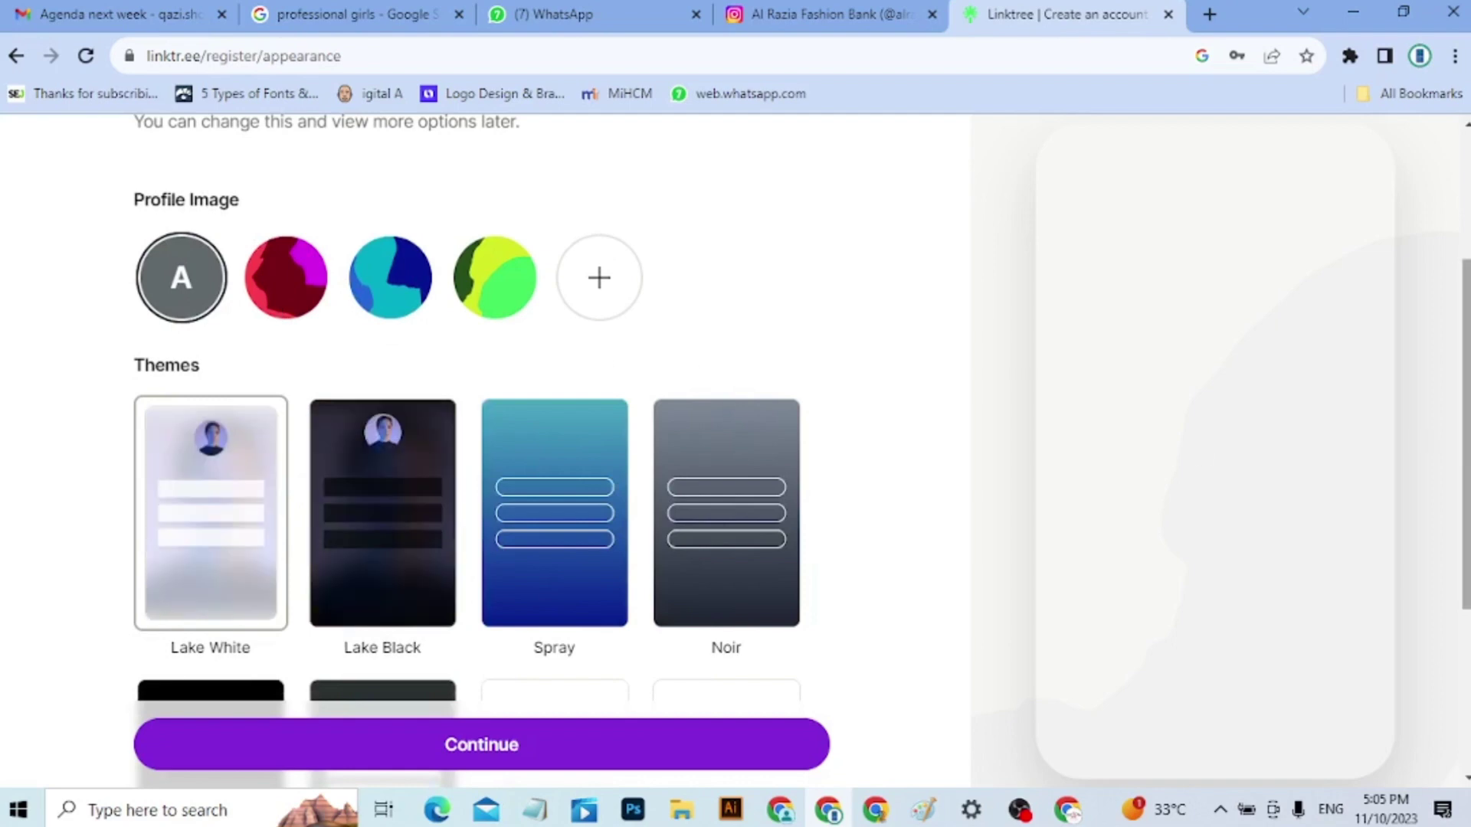
scroll(467, 429, down, 4)
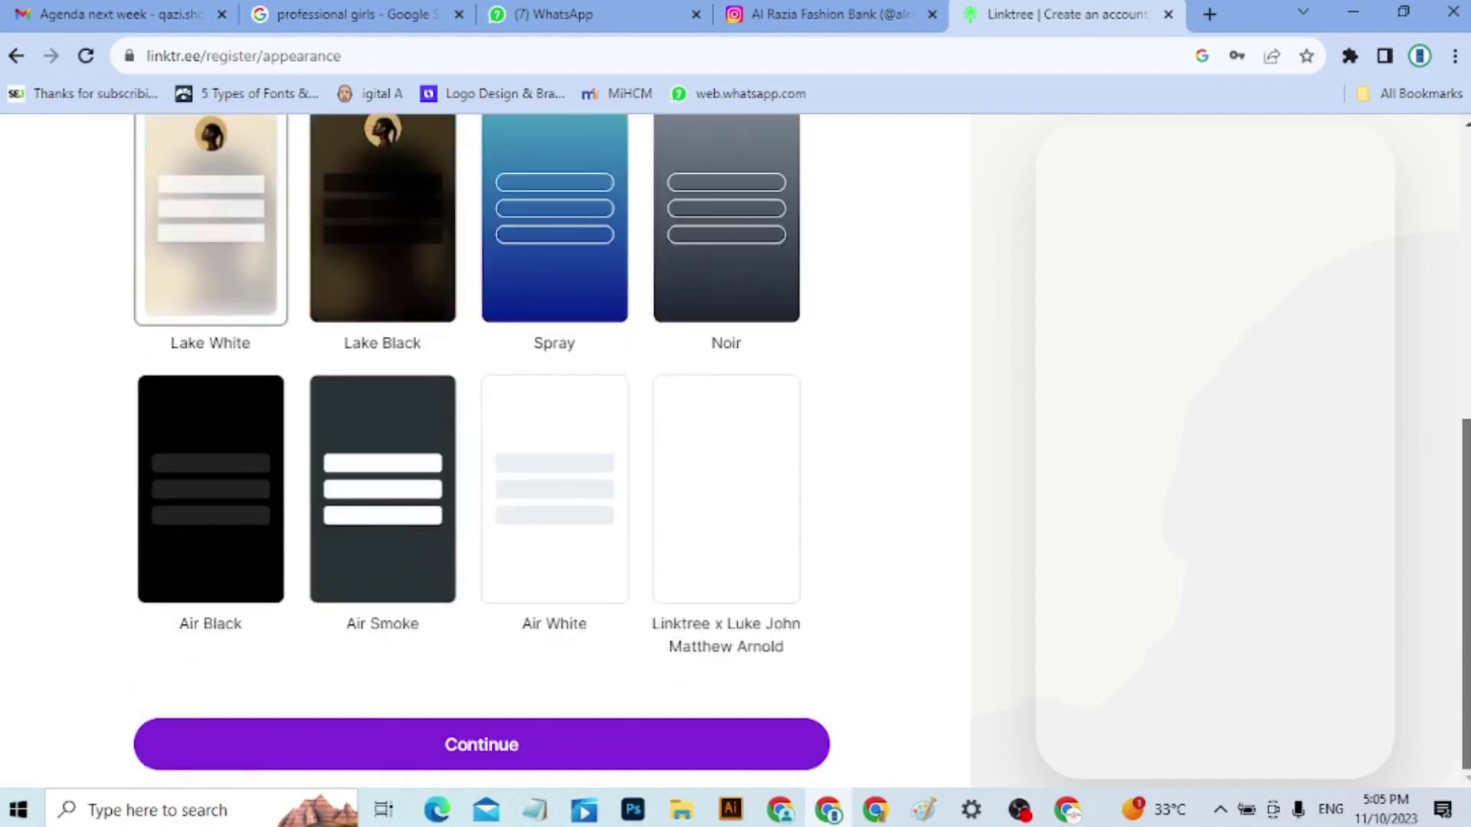
scroll(697, 540, up, 4)
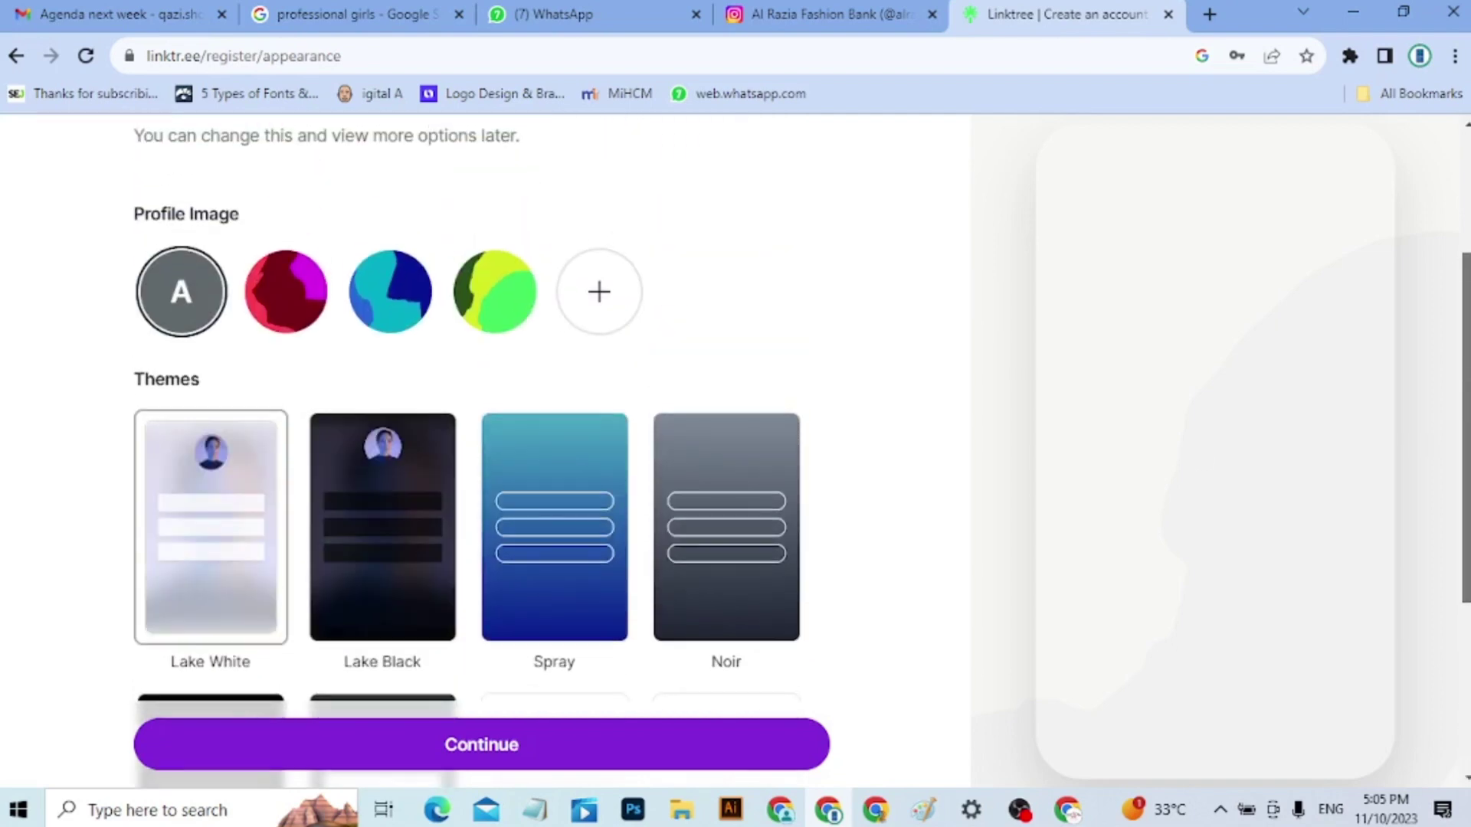
click(598, 296)
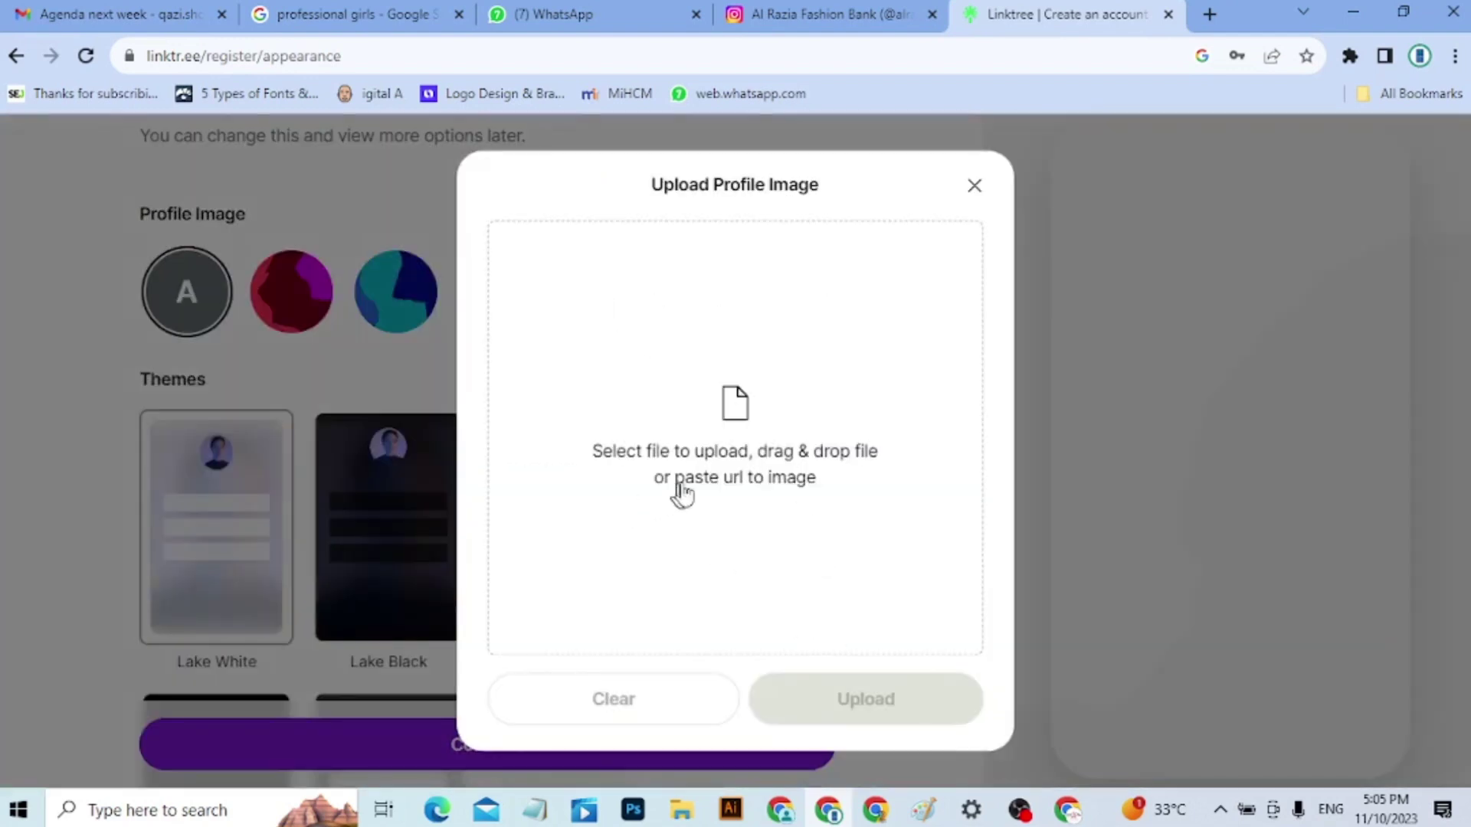
click(740, 454)
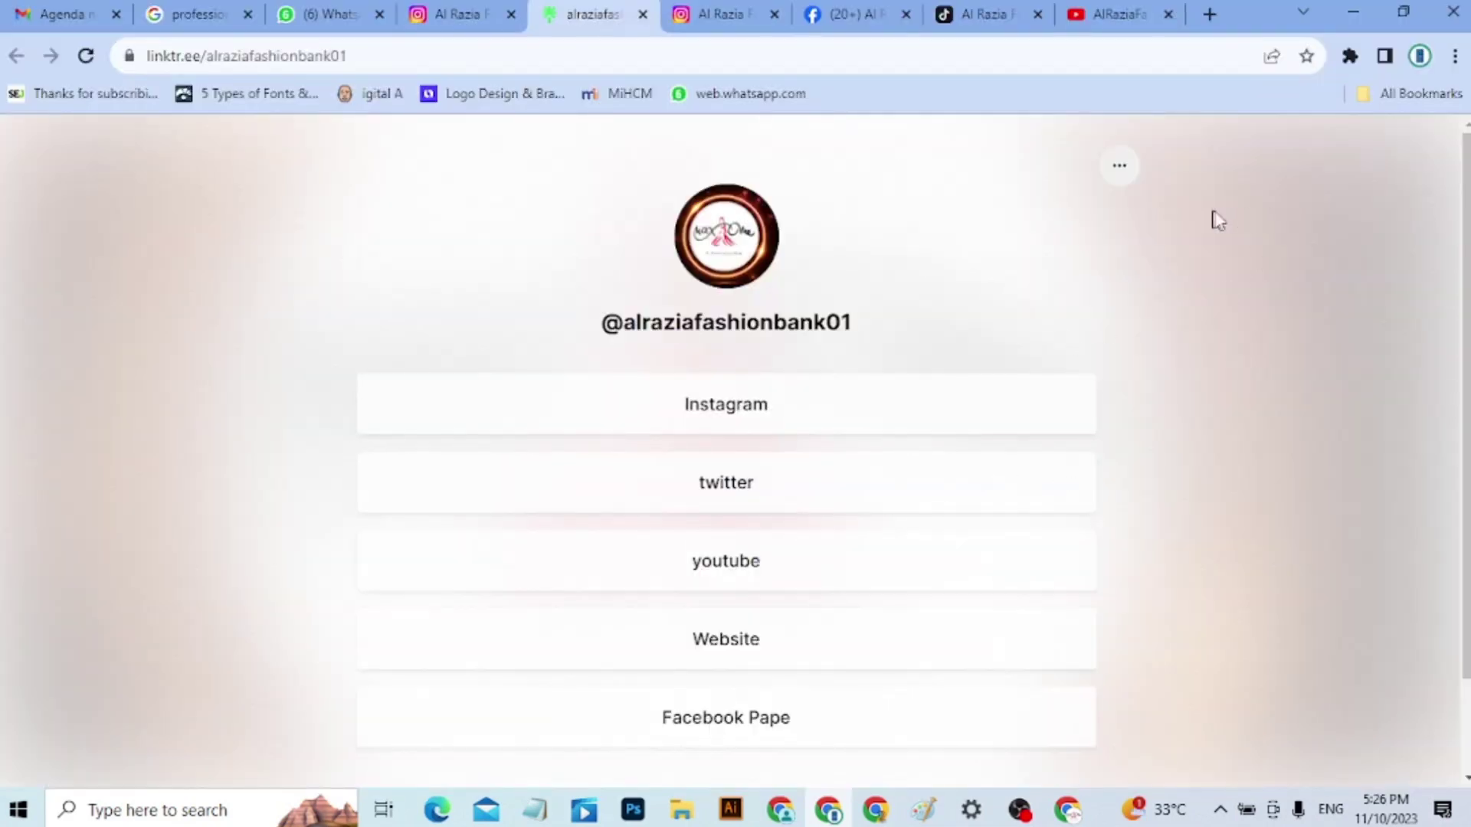
Look over the links on the public alraziafashionbank01 Linktree page and open its sharing options
scroll(1465, 460, down, 2)
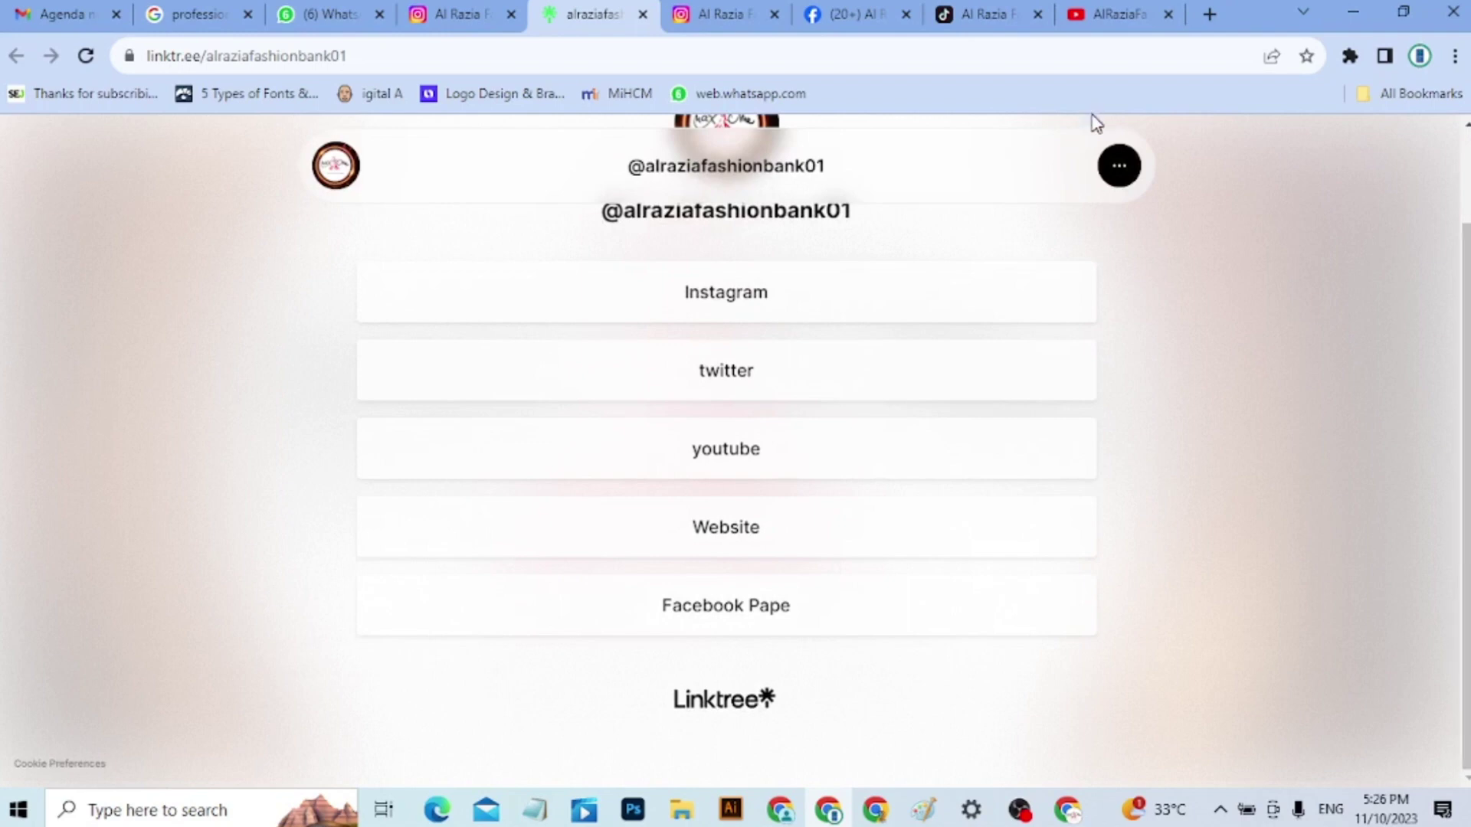
click(1117, 170)
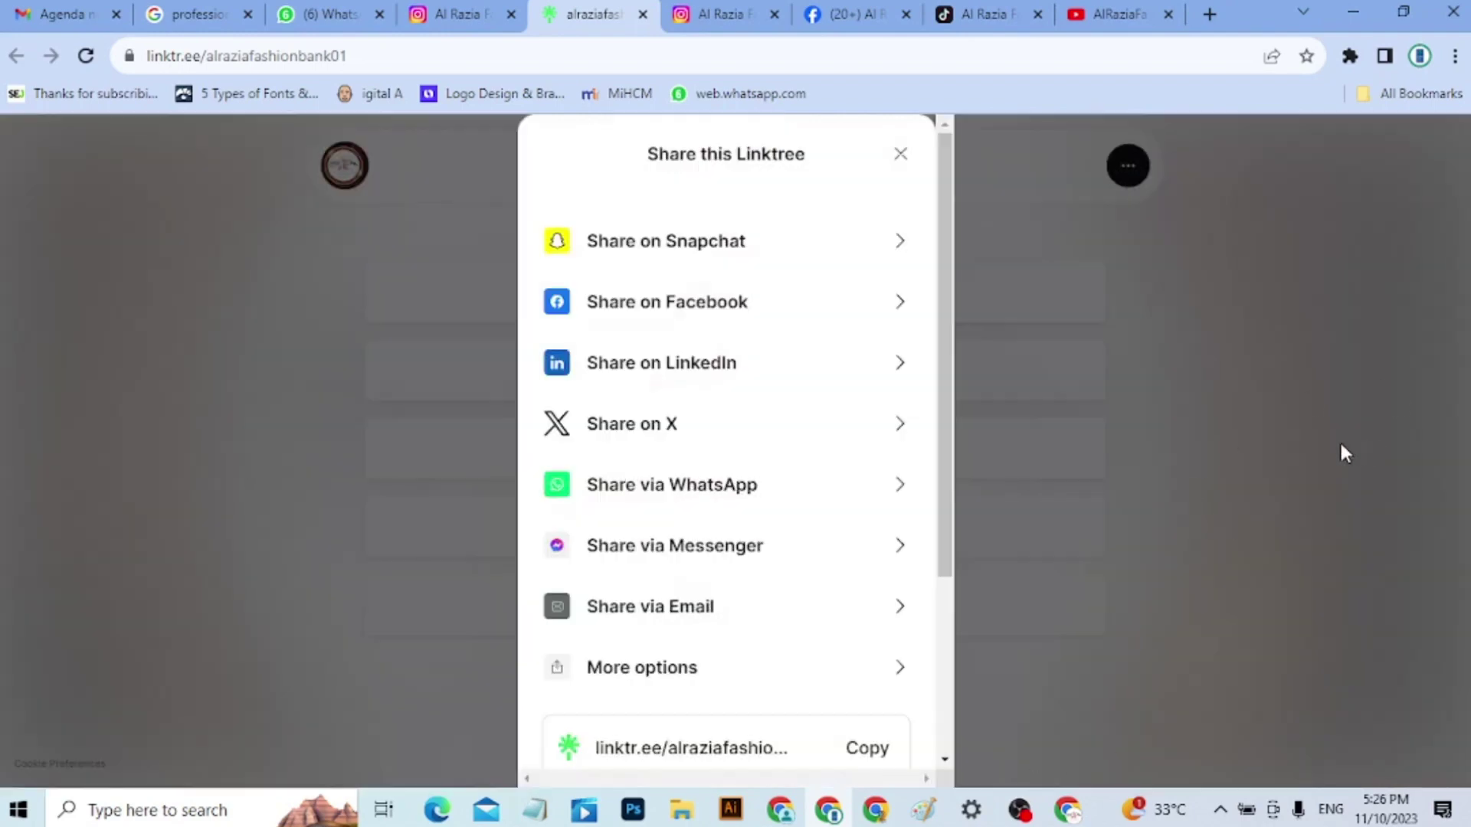
click(1017, 805)
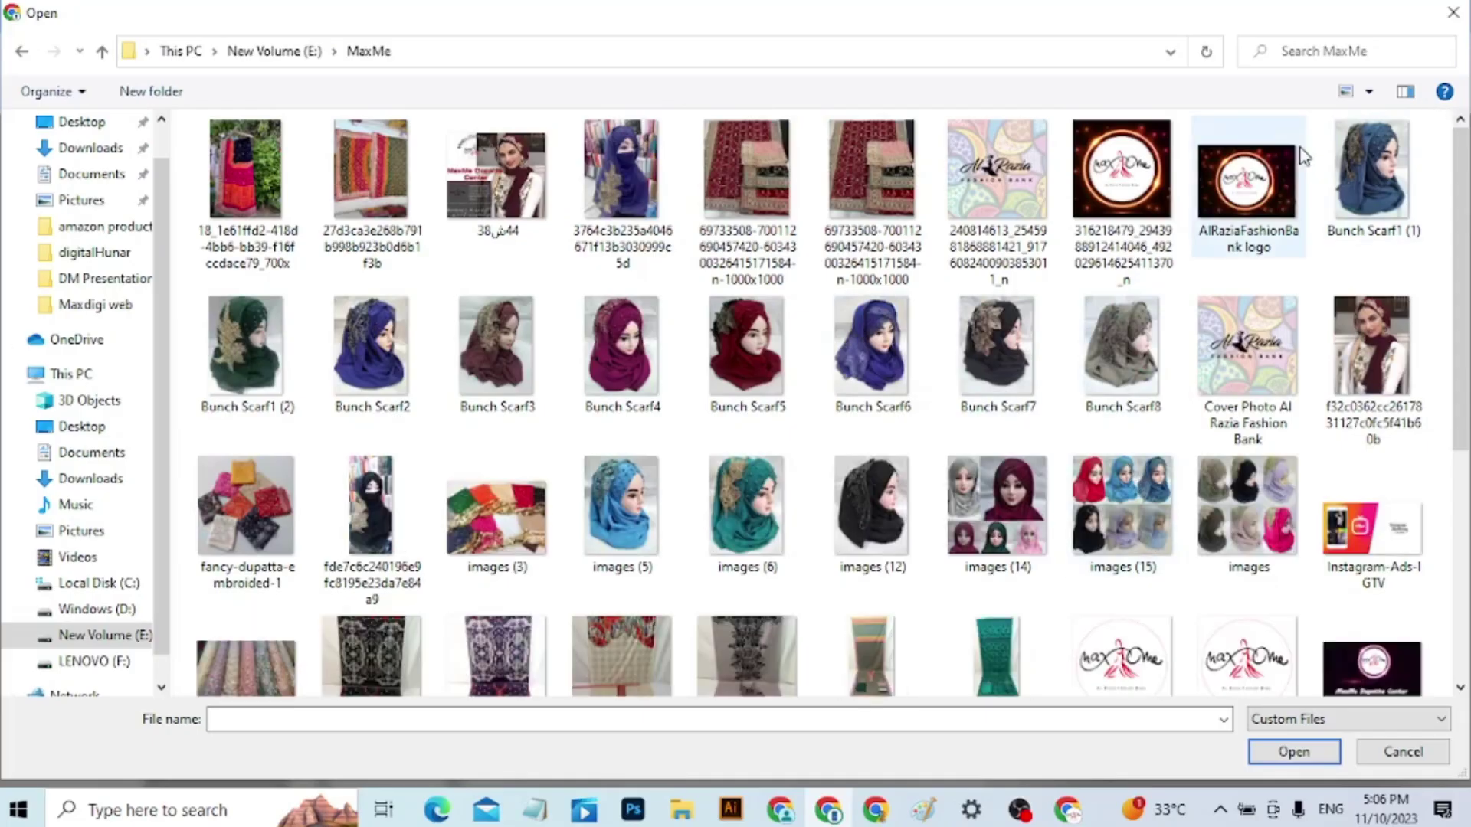
Upload the AlRaziaFashionBank logo image as the cropped profile picture and continue with the Lake White theme
click(1268, 178)
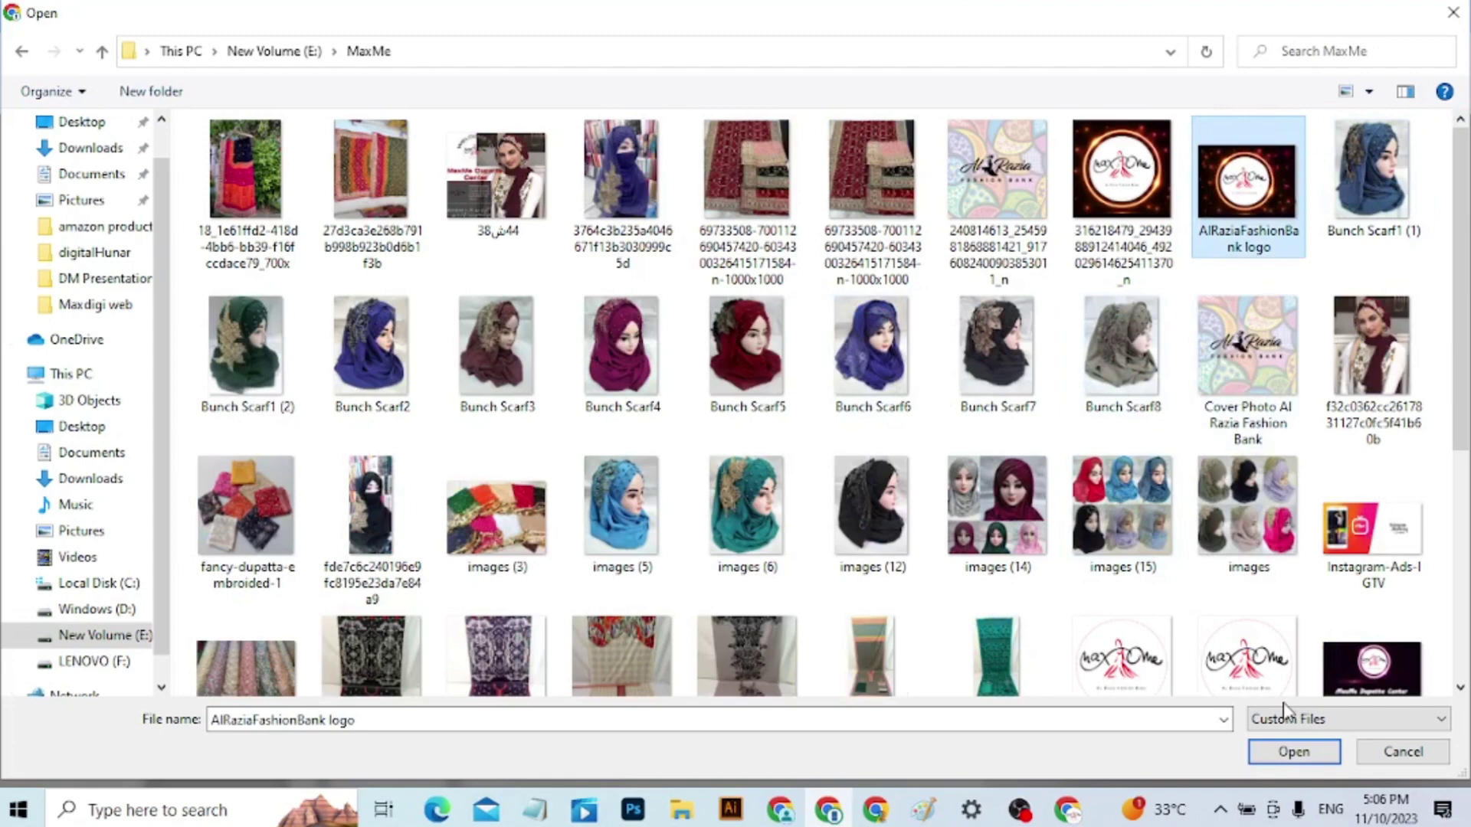
click(1287, 751)
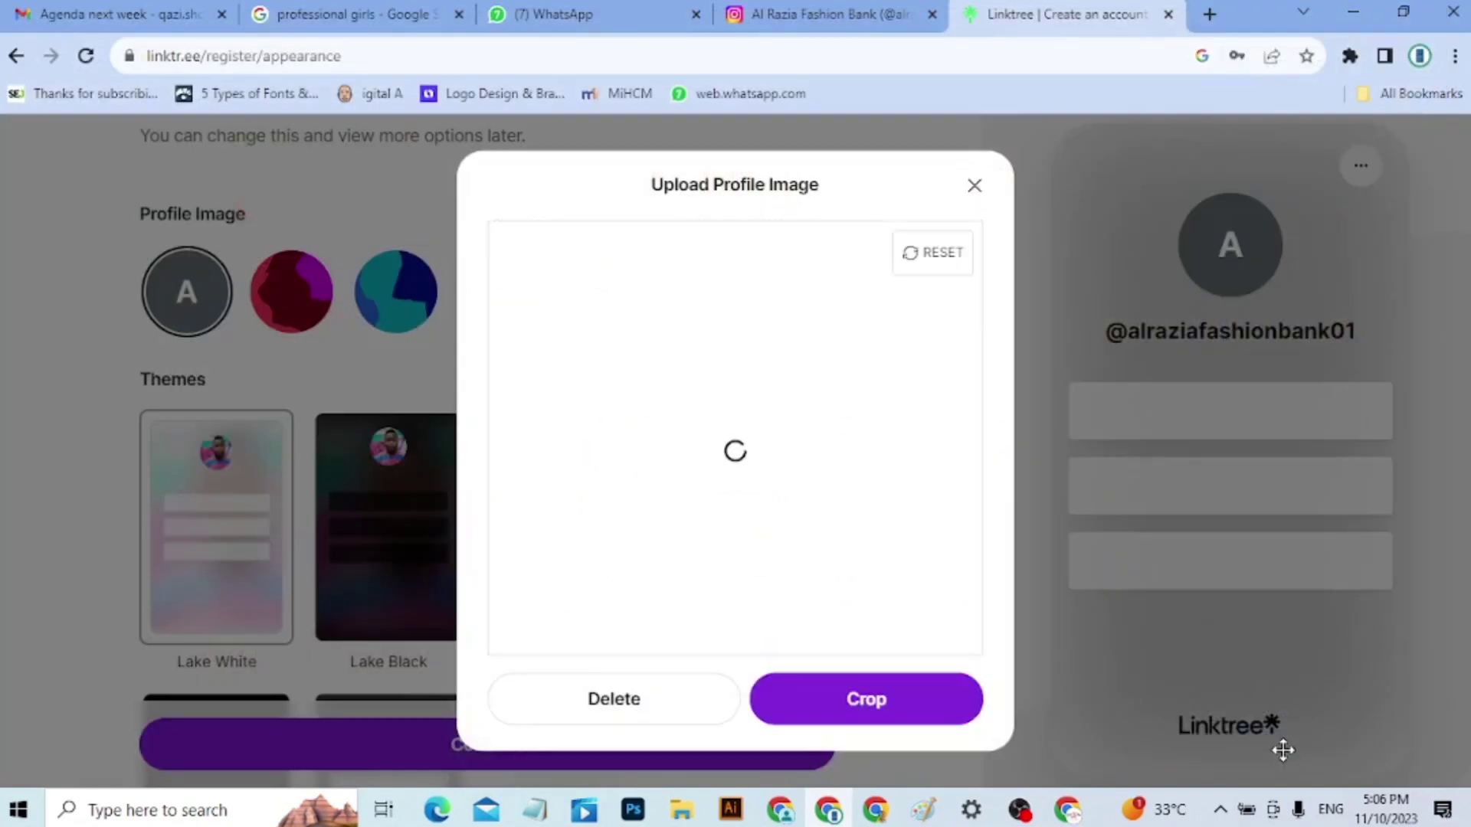
click(936, 708)
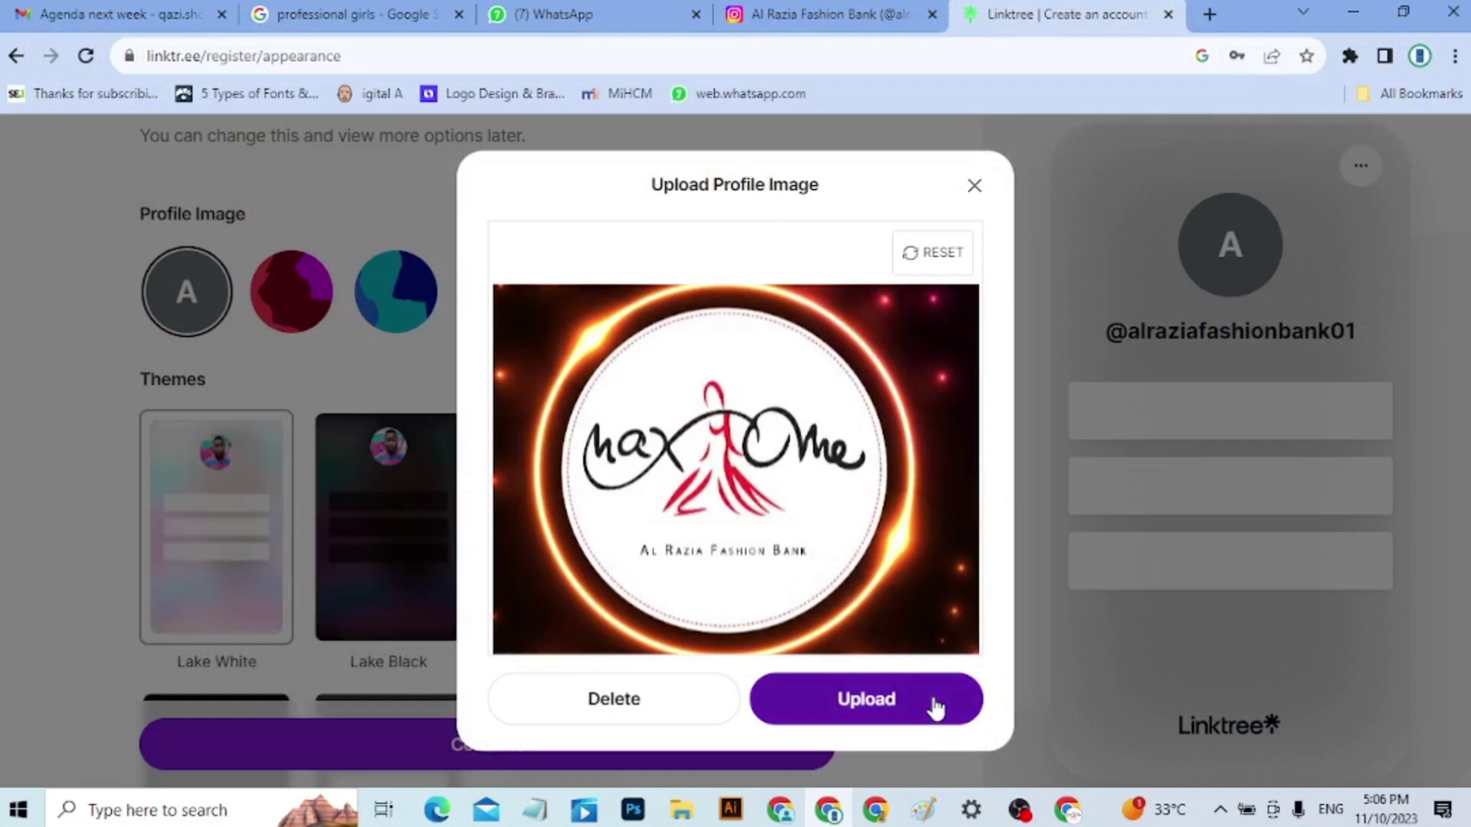
click(935, 708)
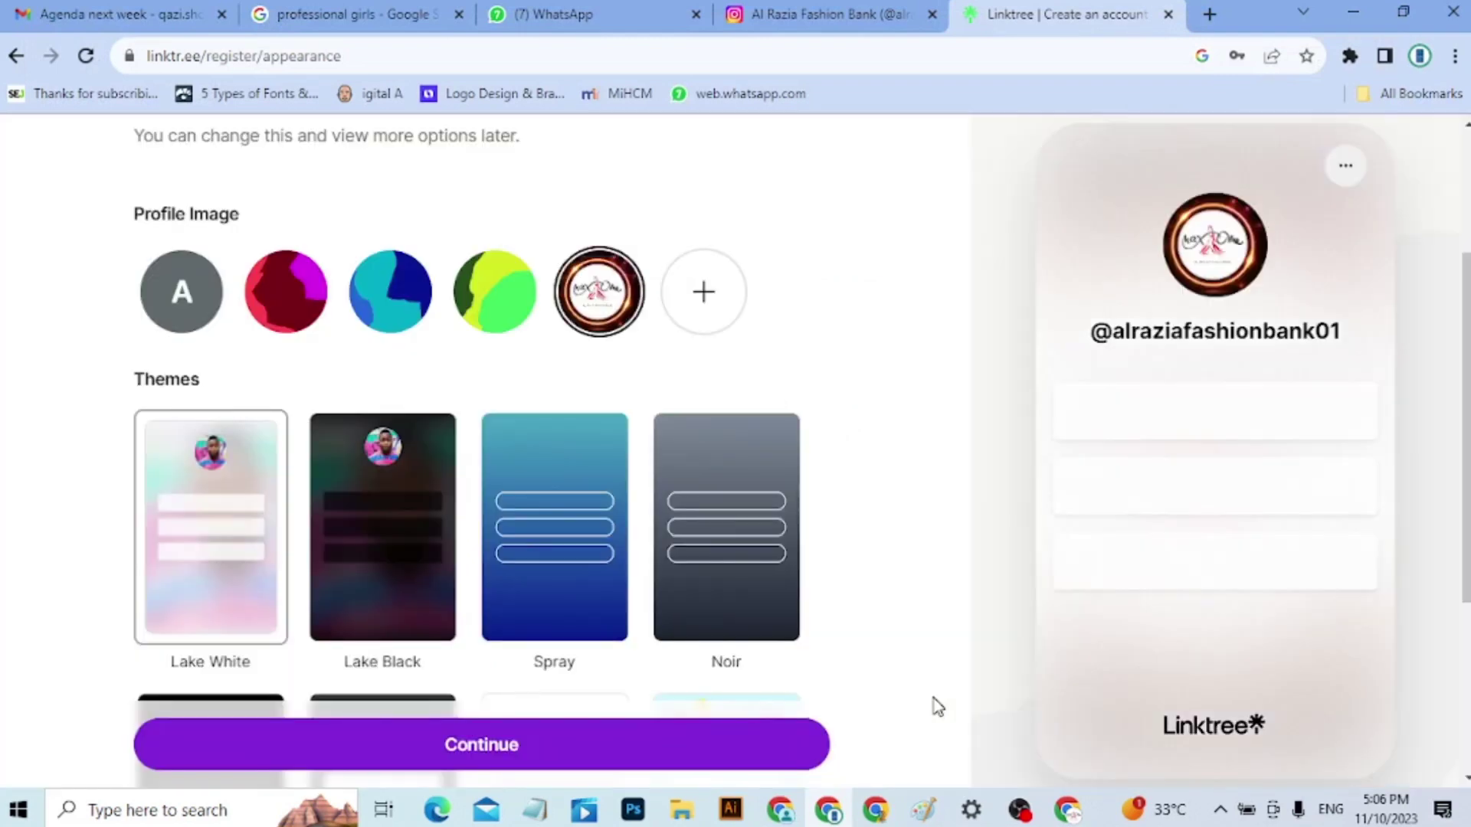
click(576, 762)
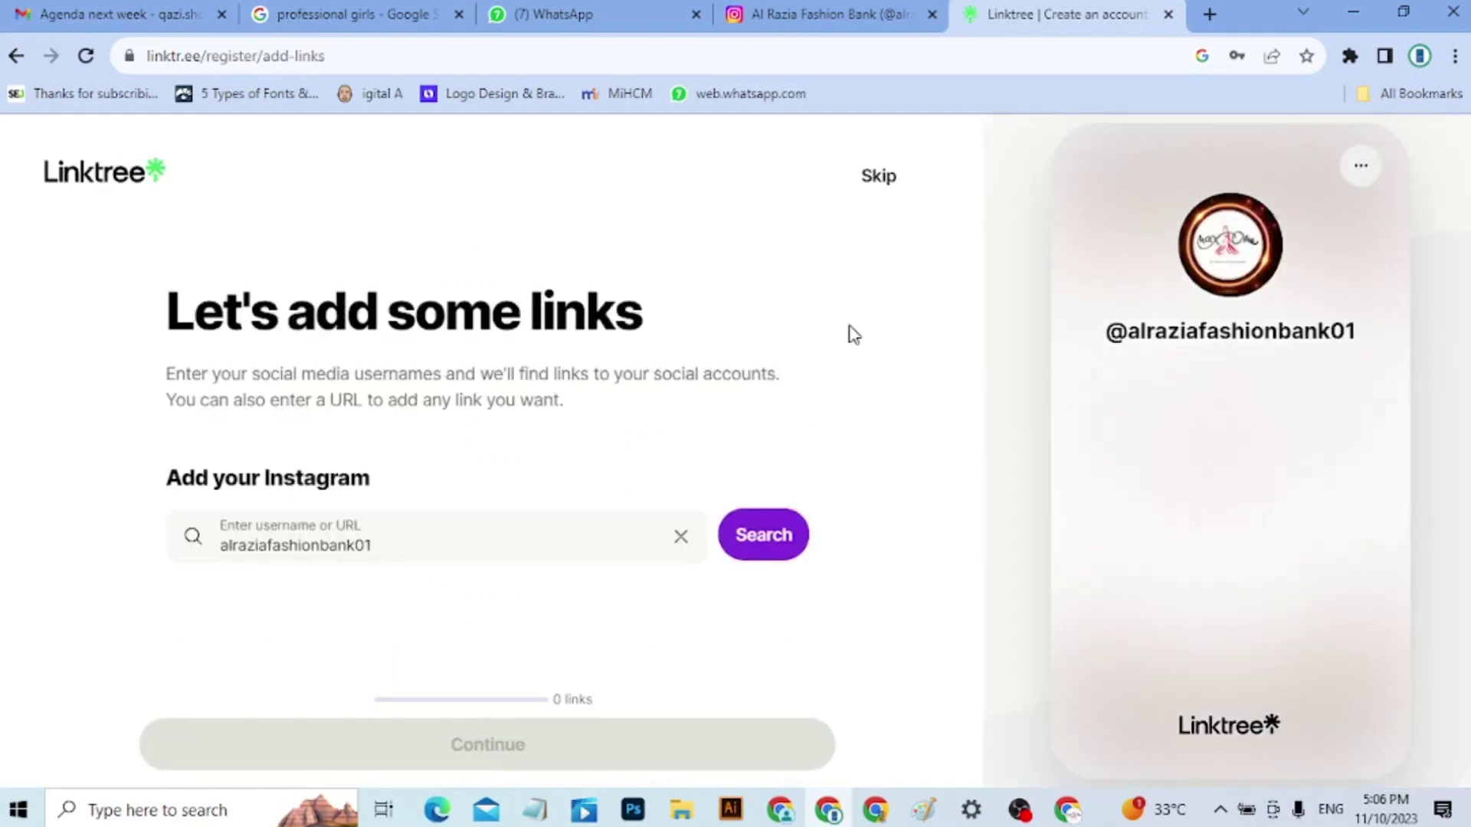
Skip adding links during sign-up and choose to add 3 links from the Linktree setup checklist
click(879, 178)
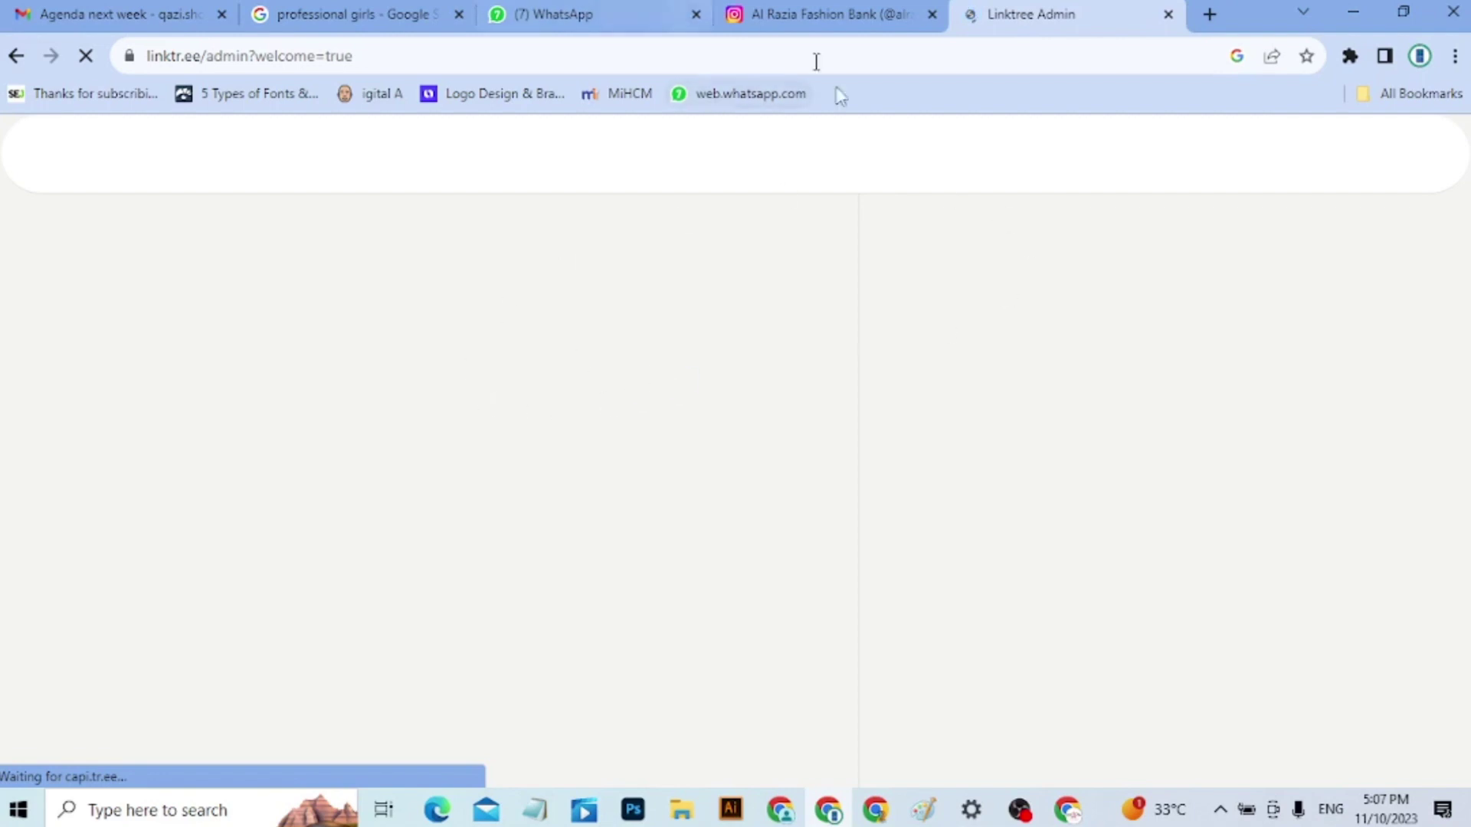
mouse_move(830, 26)
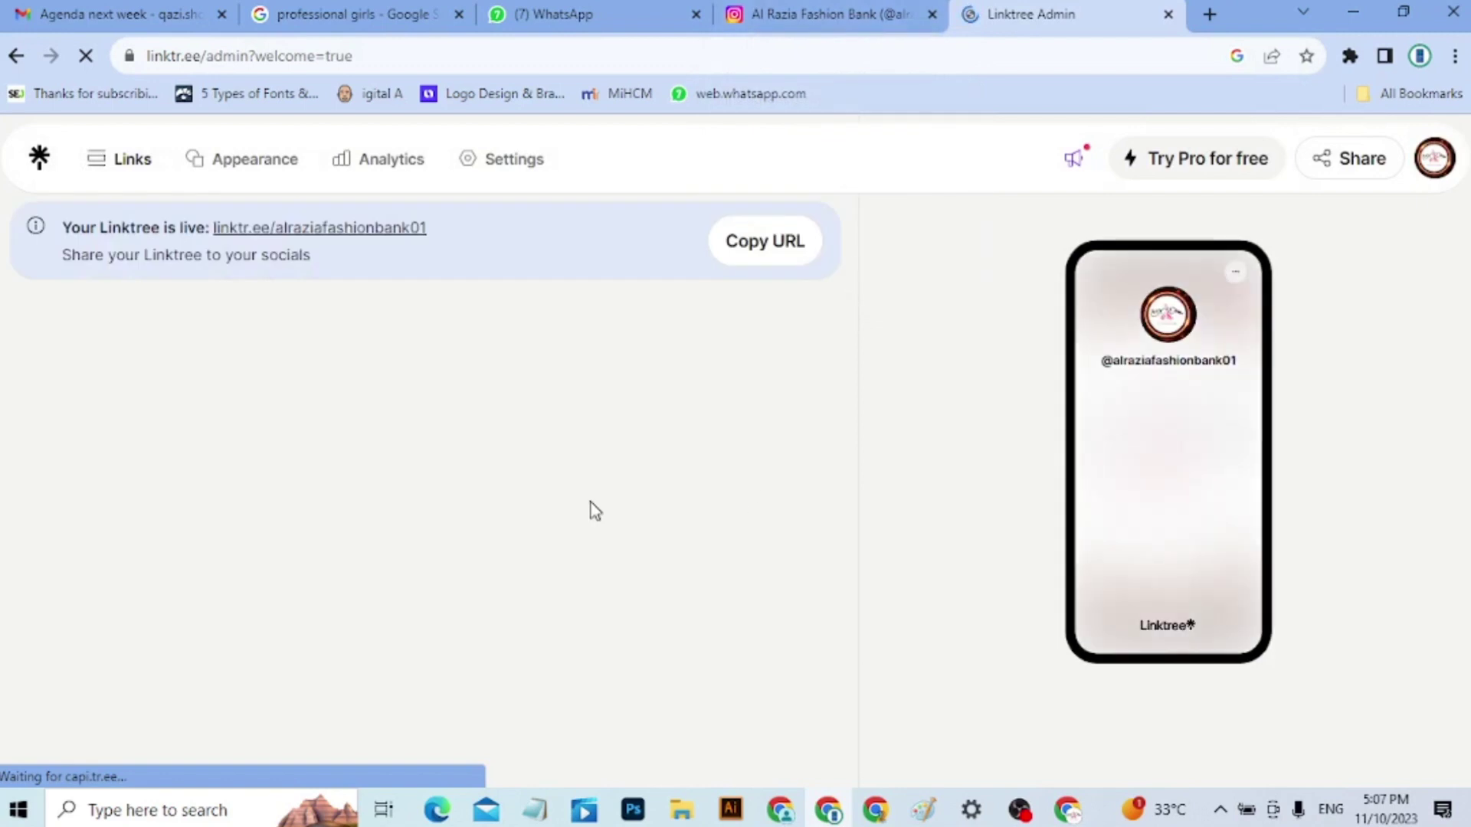
click(364, 413)
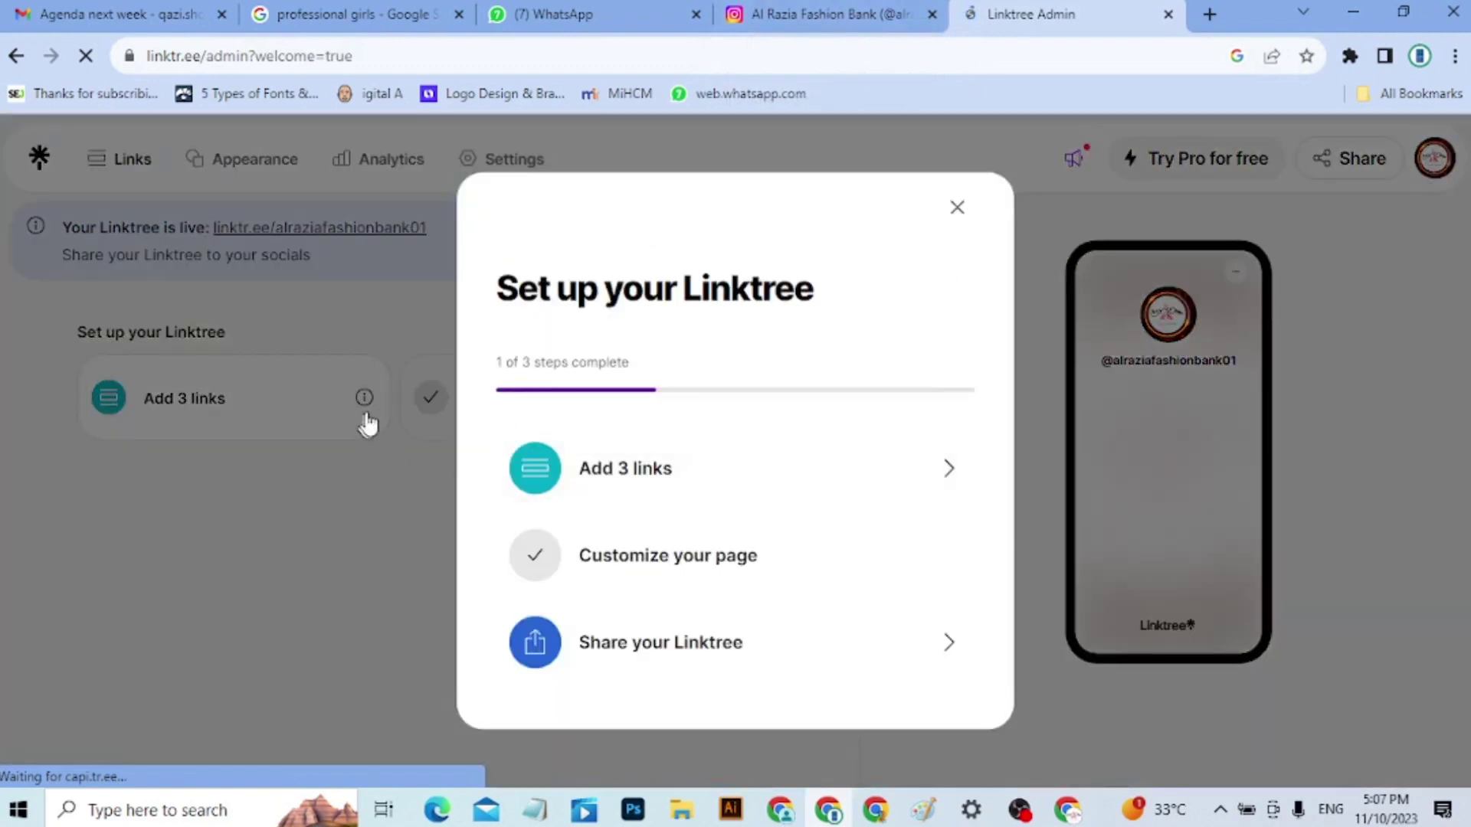
click(628, 477)
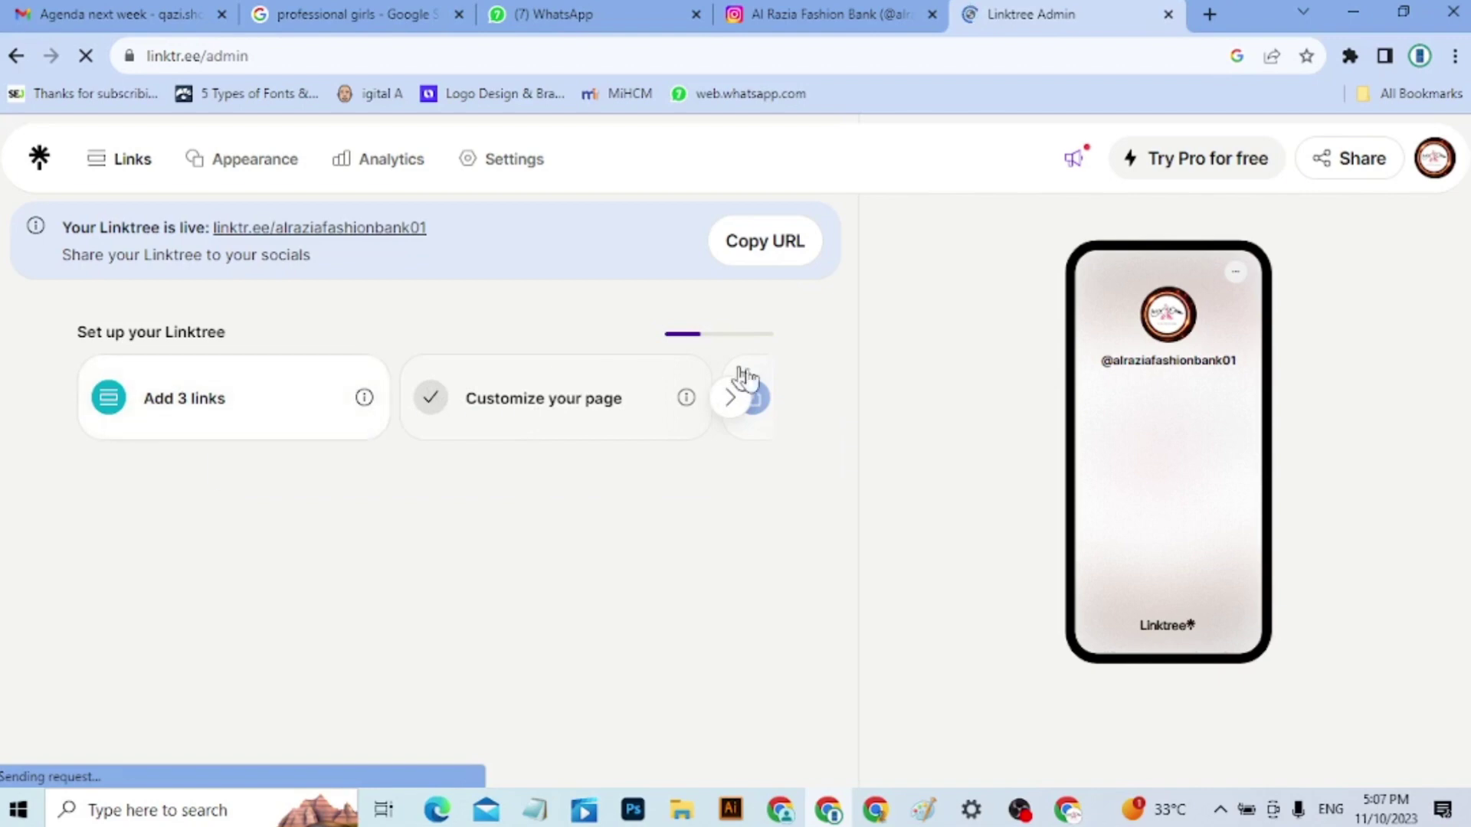
Browse the setup checklist and examine the options for adding the Linktree to social profiles
click(732, 398)
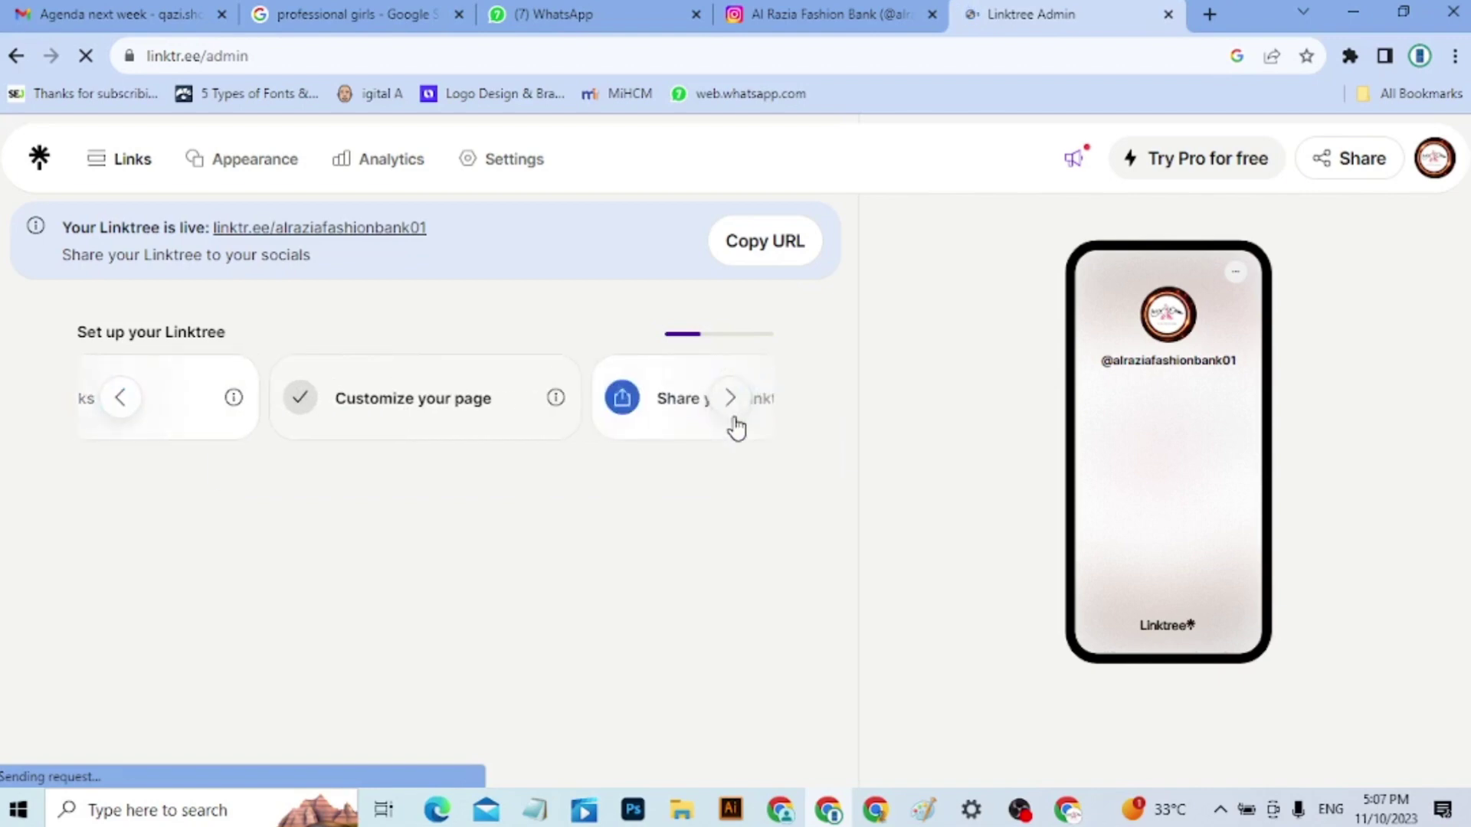
click(122, 399)
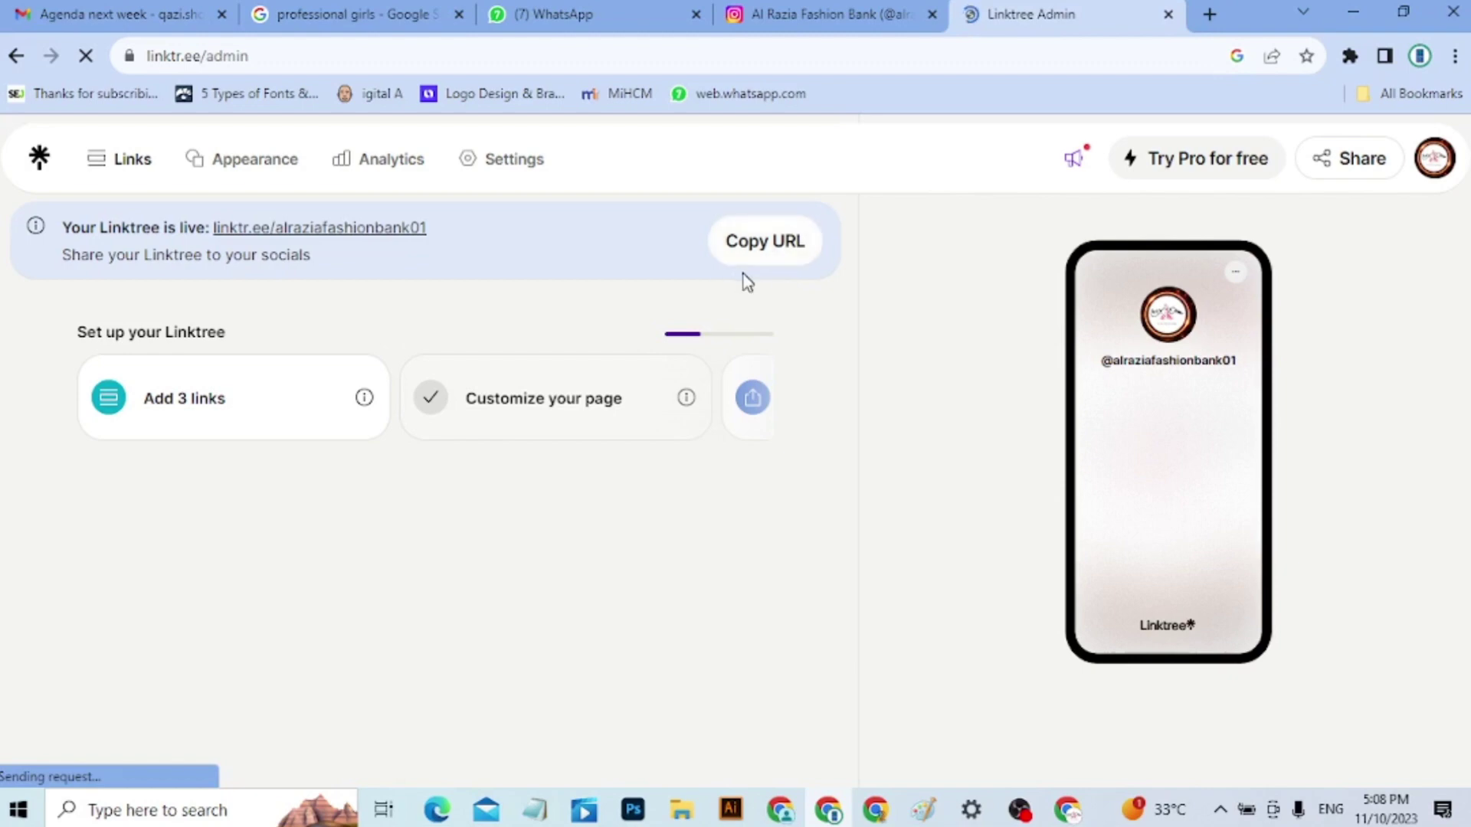
mouse_move(716, 420)
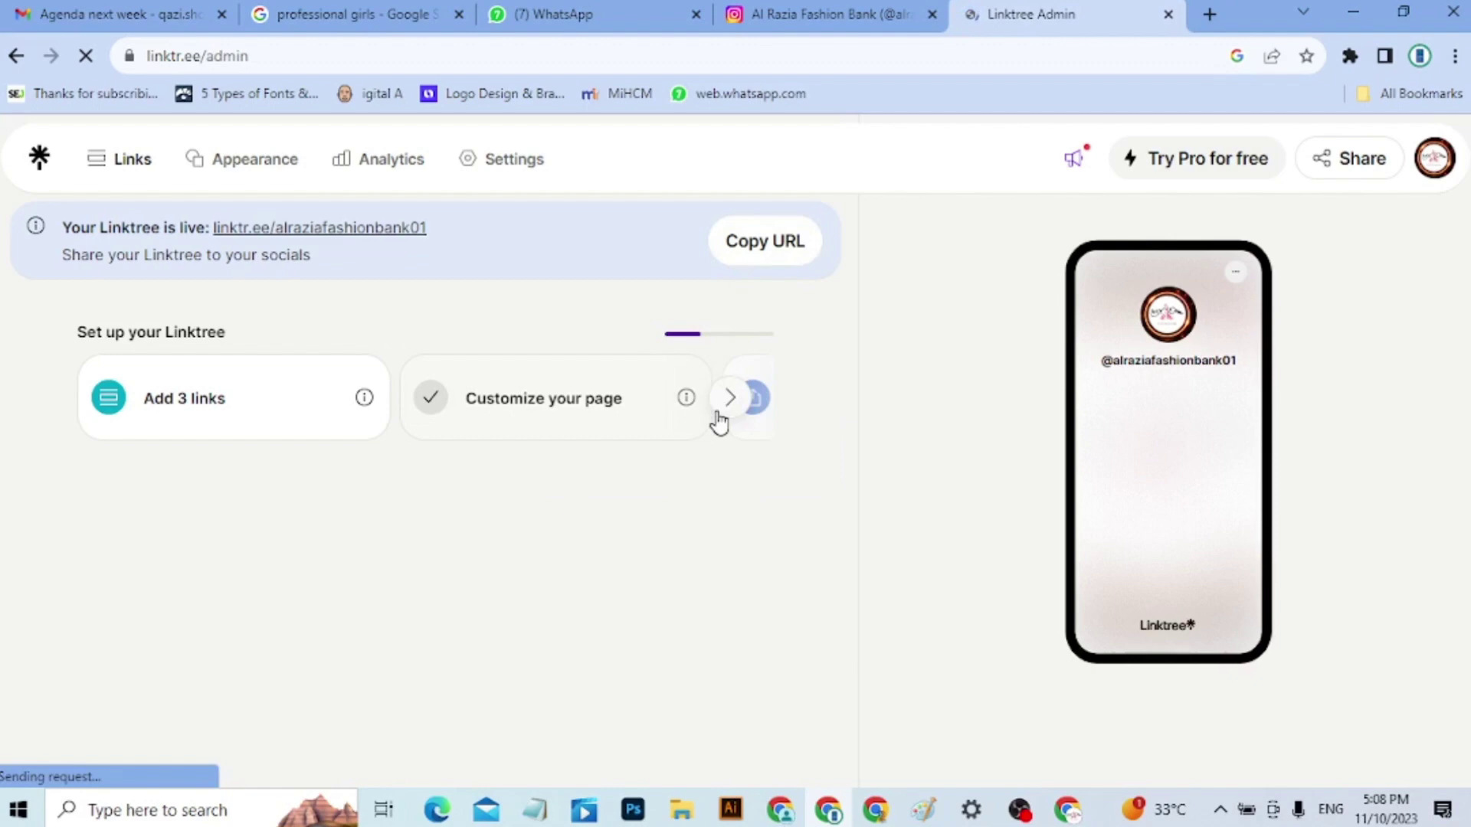
click(756, 416)
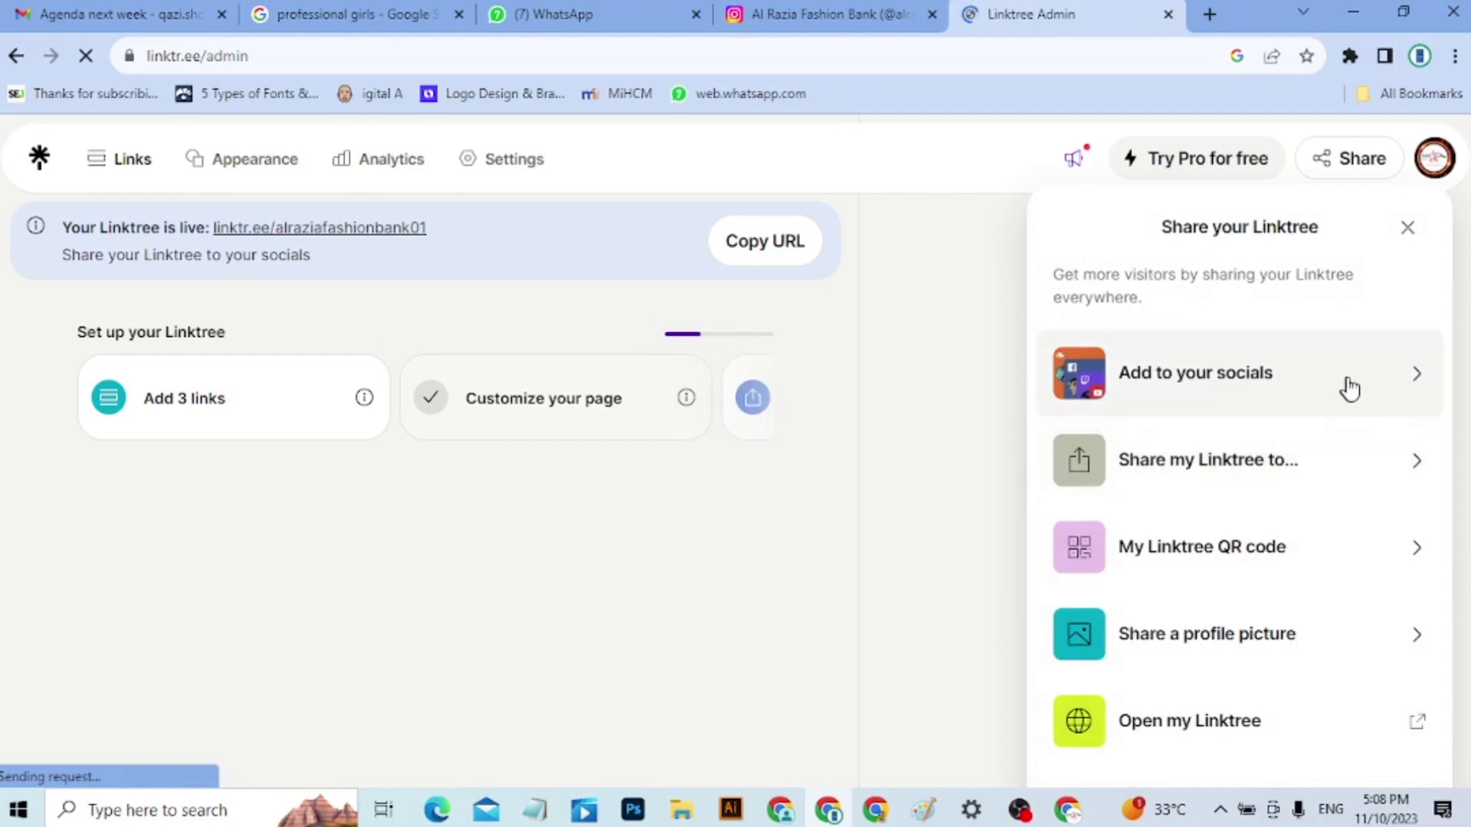
click(1221, 390)
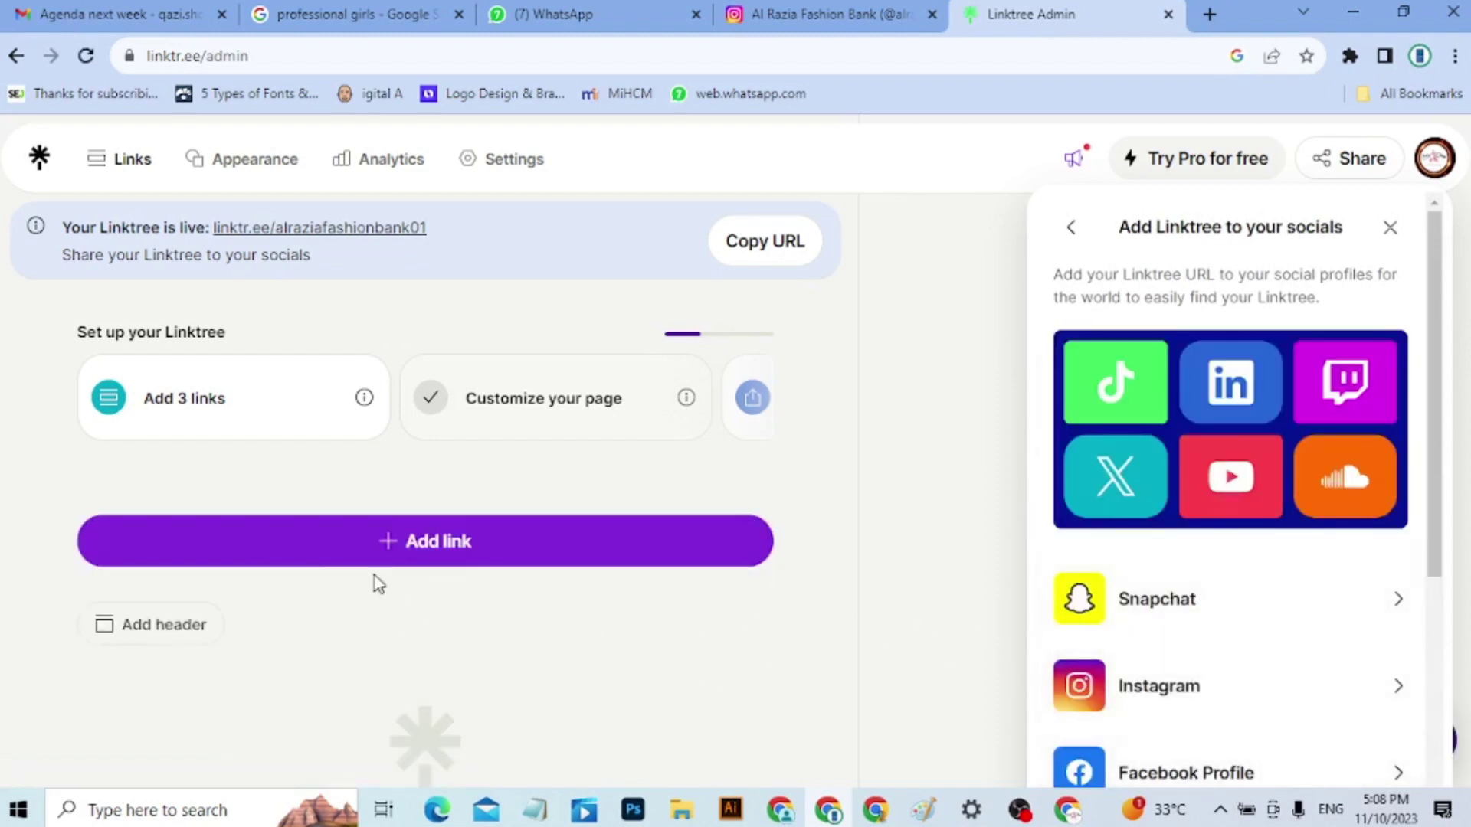
Start a new Linktree link entry and open the Al Razia Fashion Bank Facebook page in a new browser tab
click(453, 553)
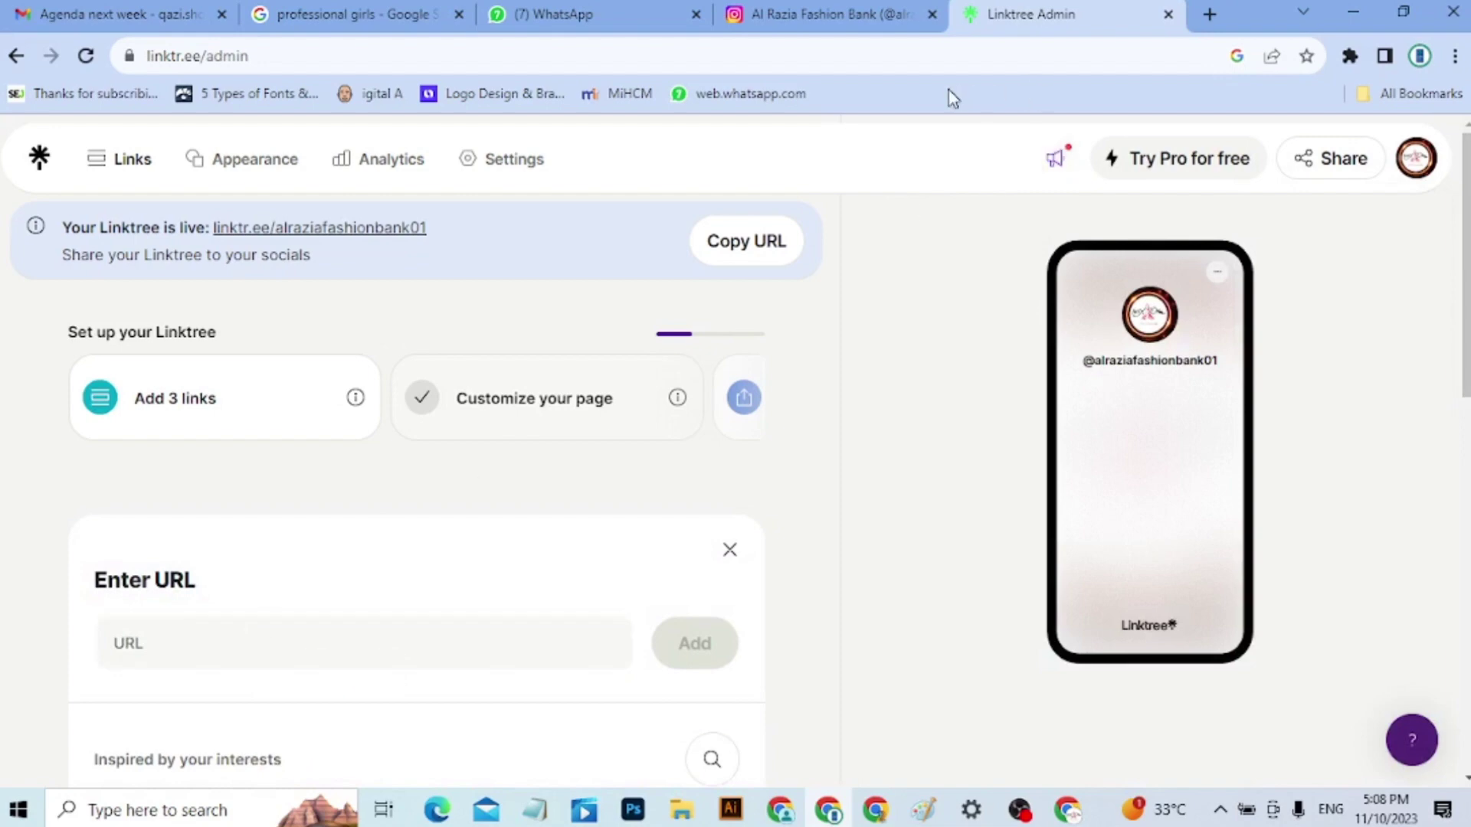
click(1210, 15)
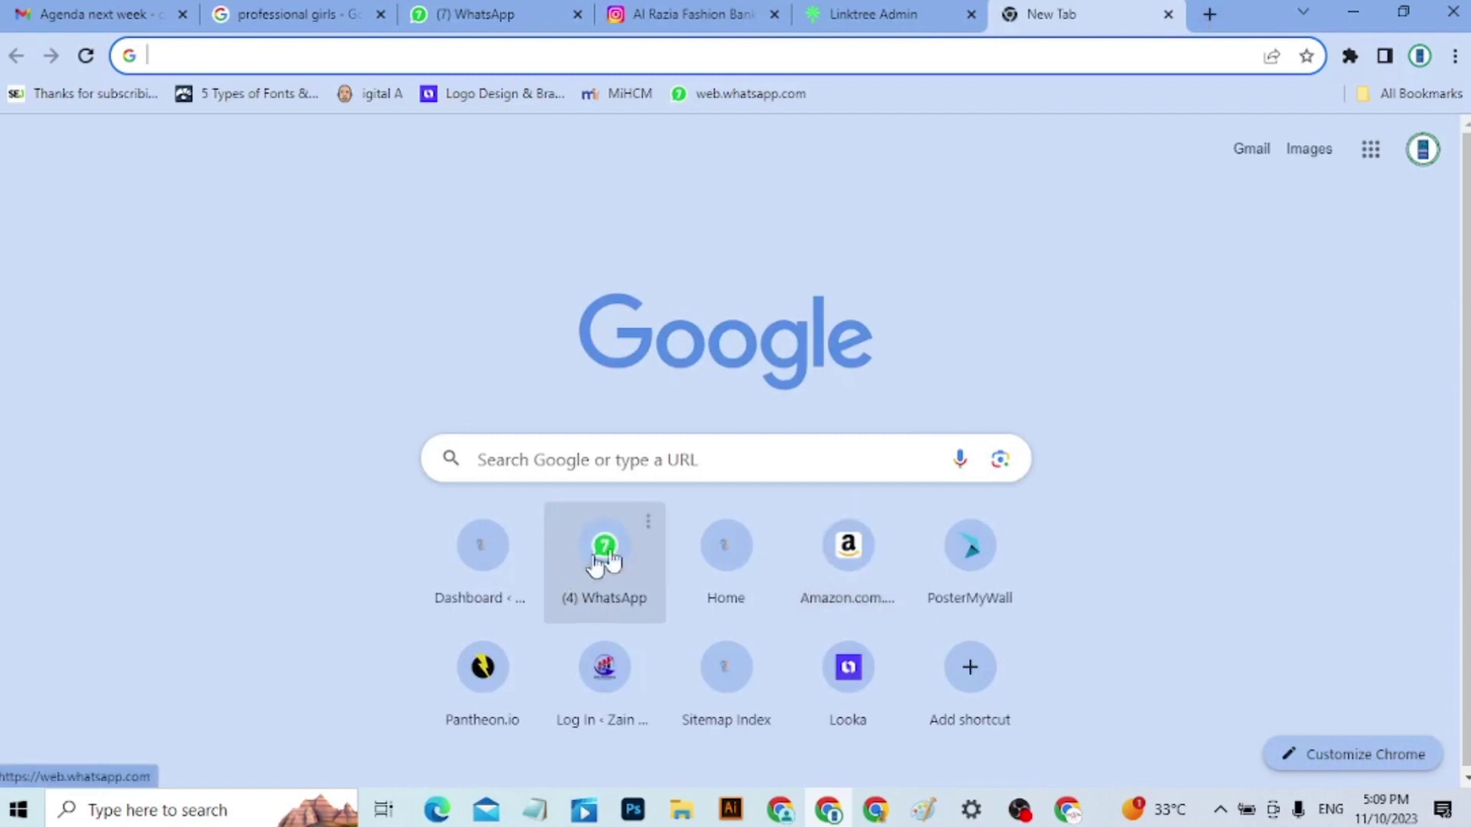
click(756, 461)
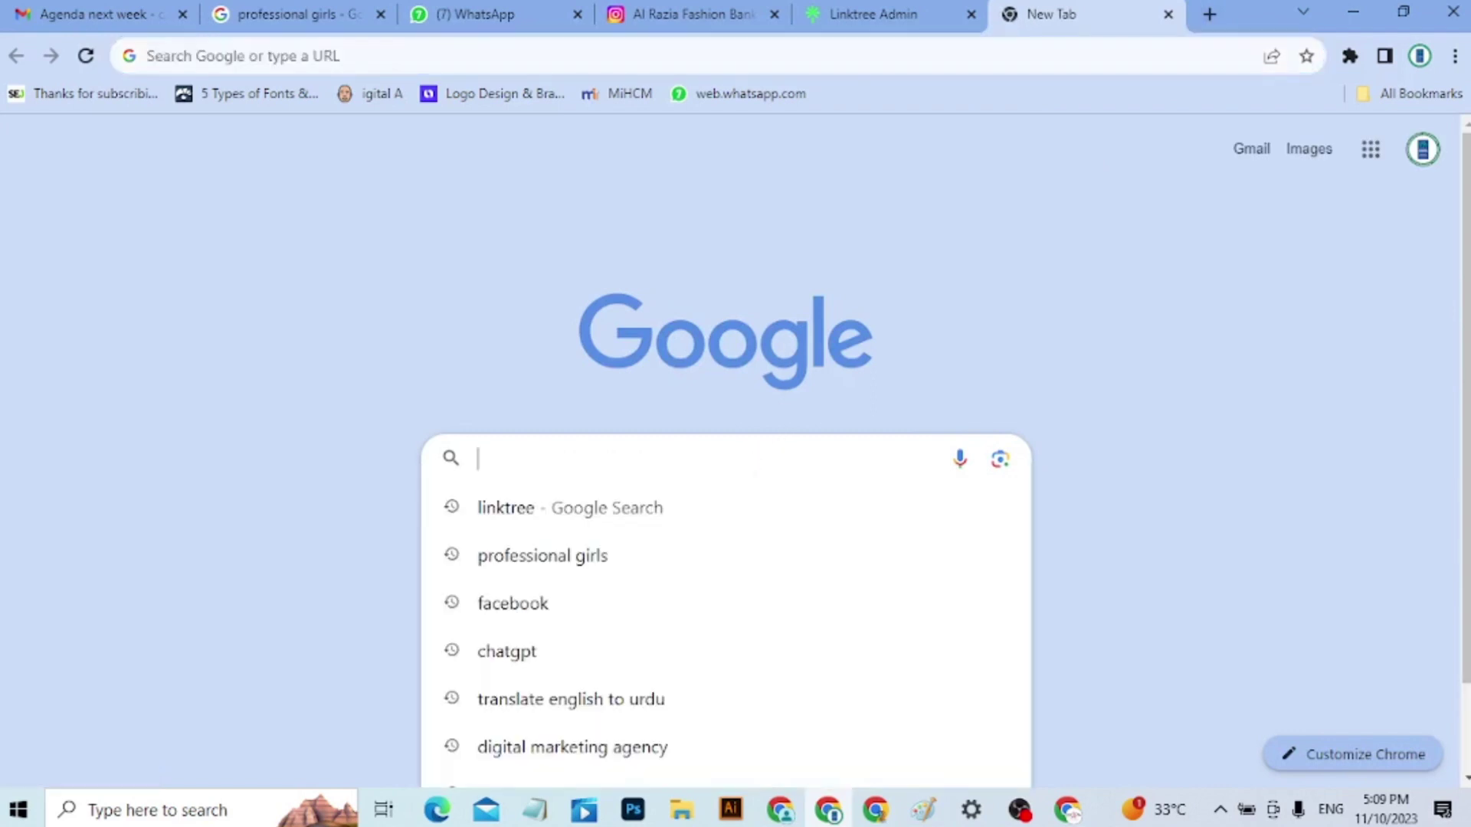
click(521, 603)
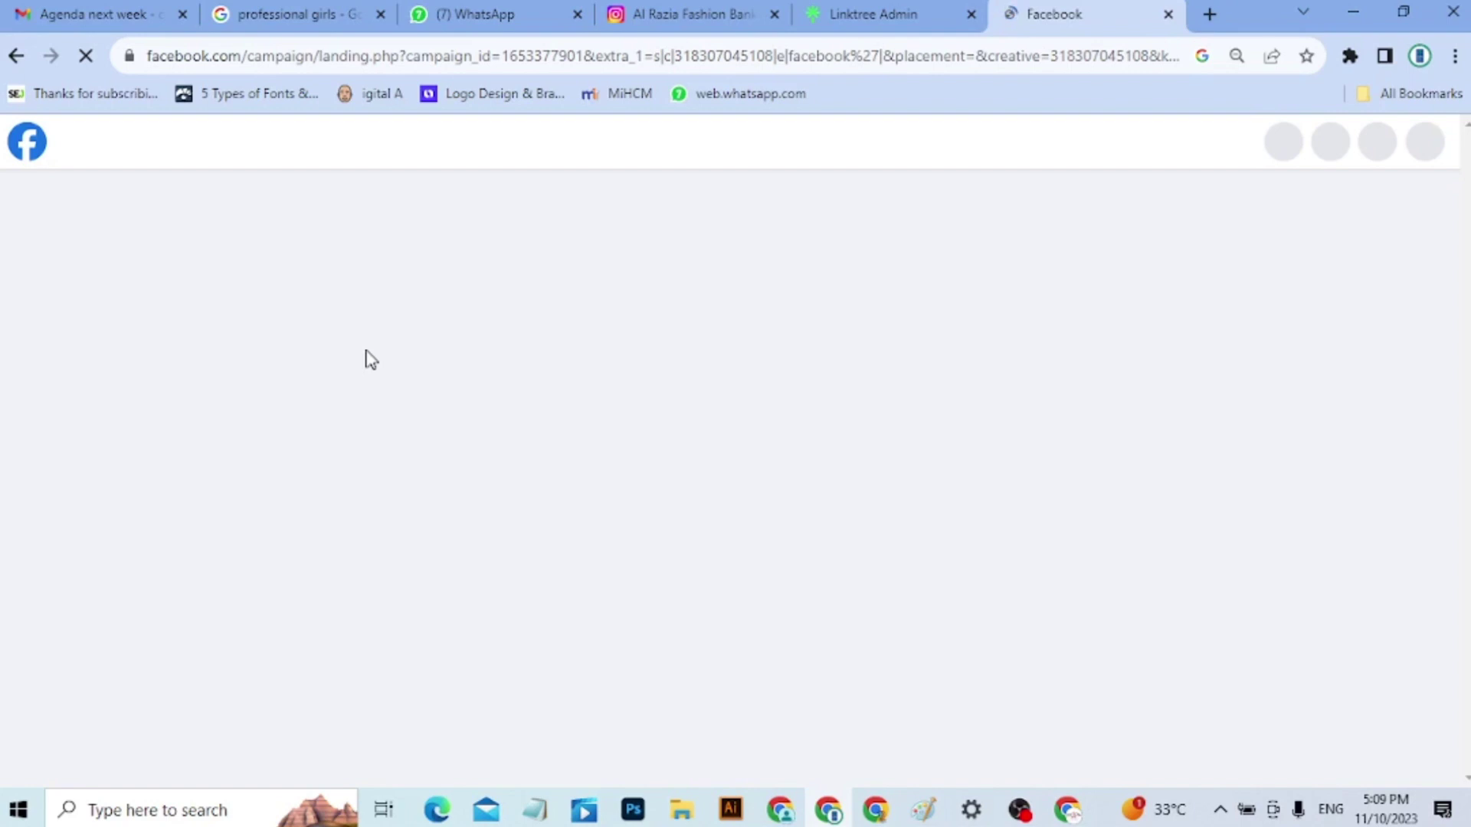
click(1013, 816)
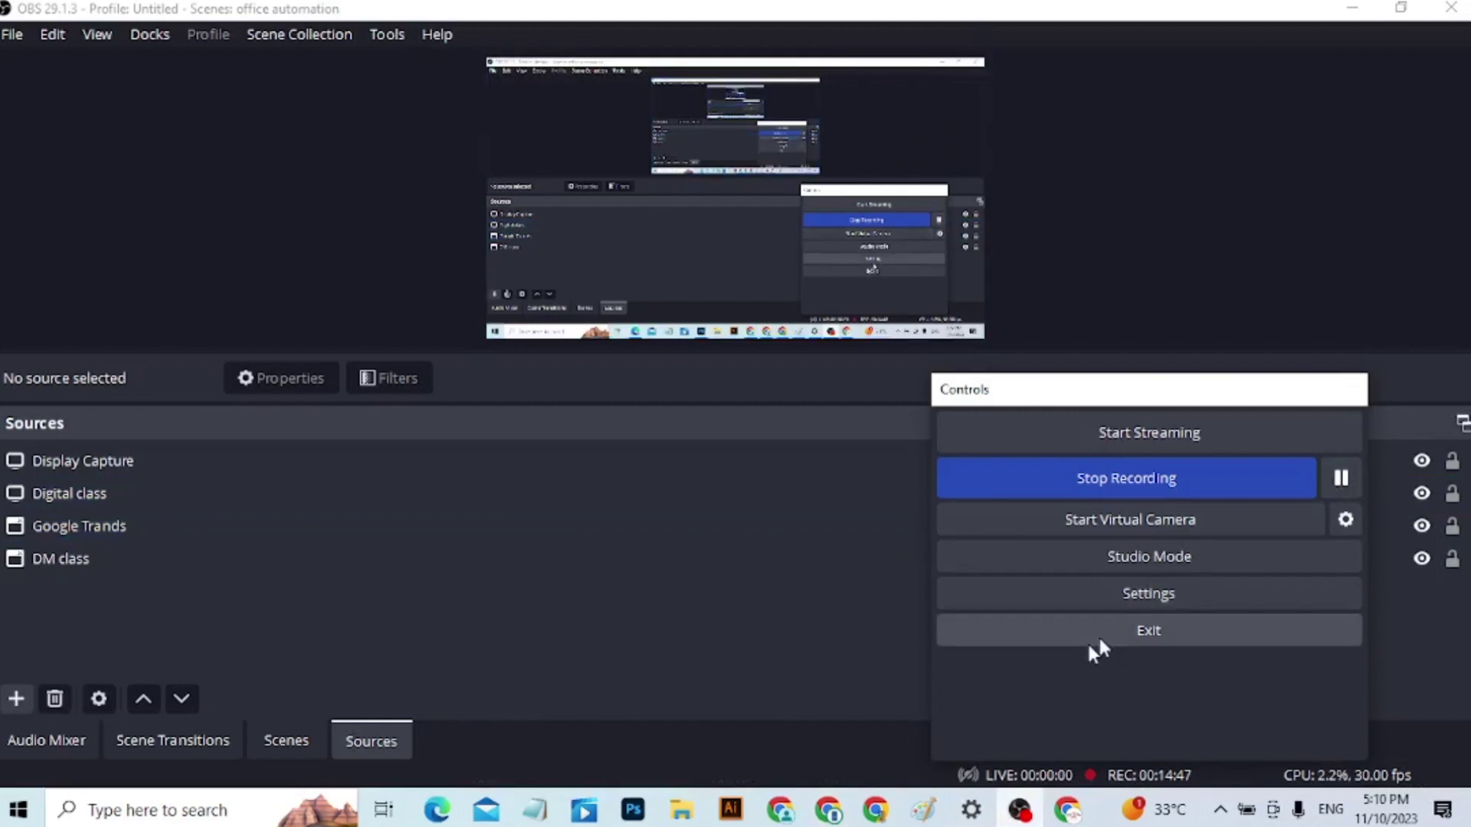
click(828, 810)
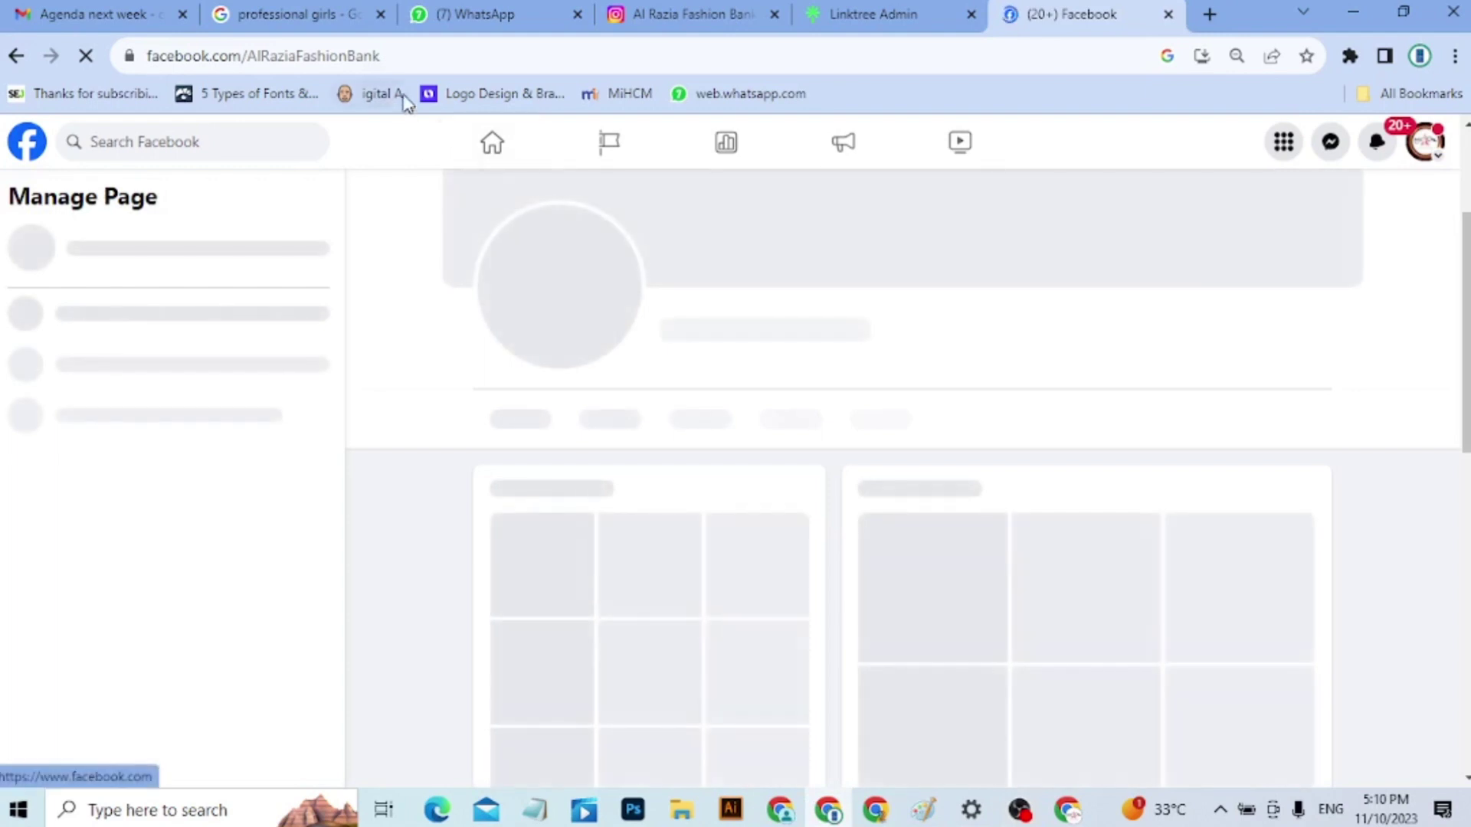
drag(403, 55, 134, 42)
key(ctrl+c)
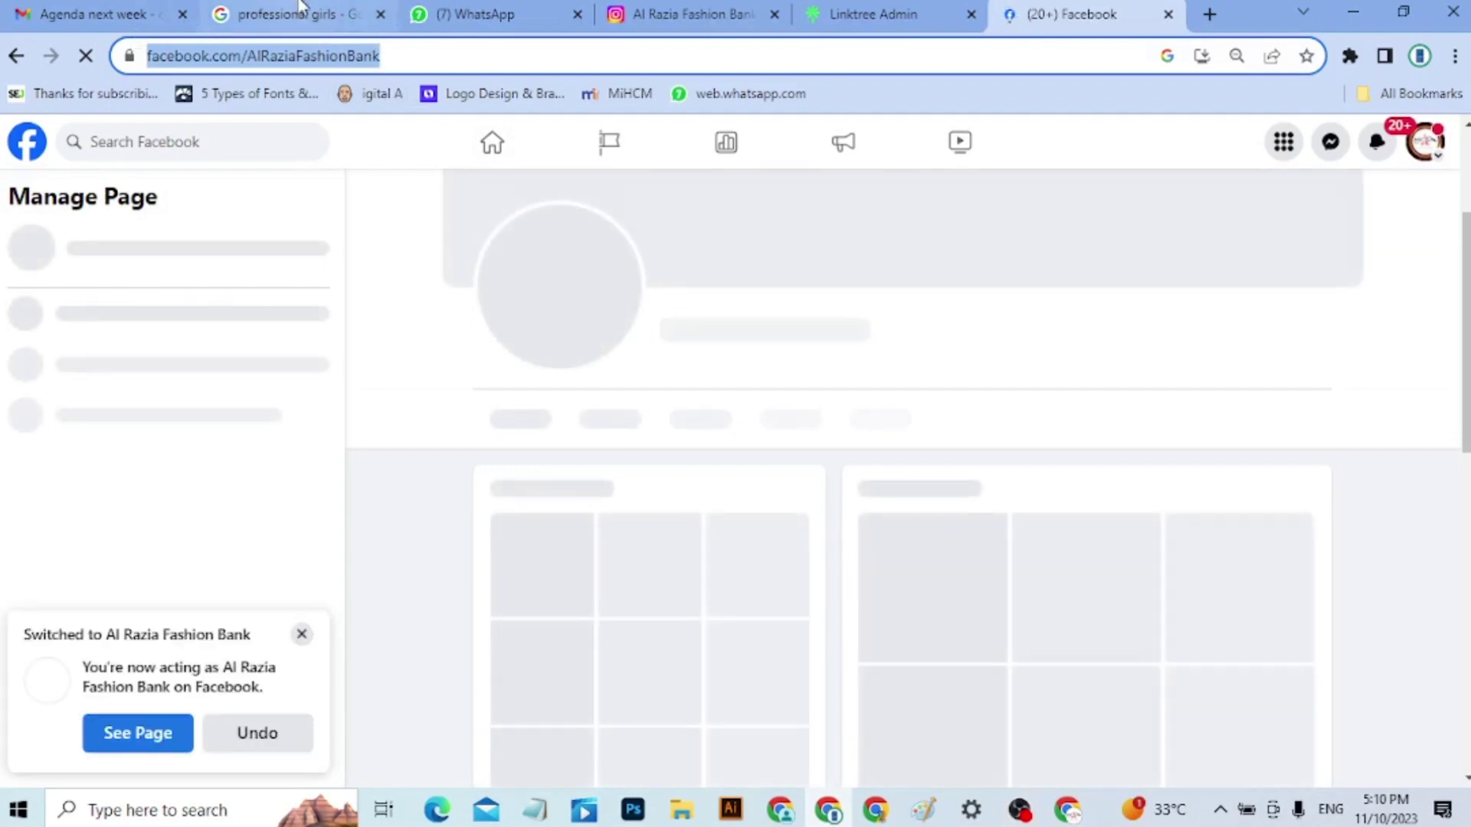
click(884, 26)
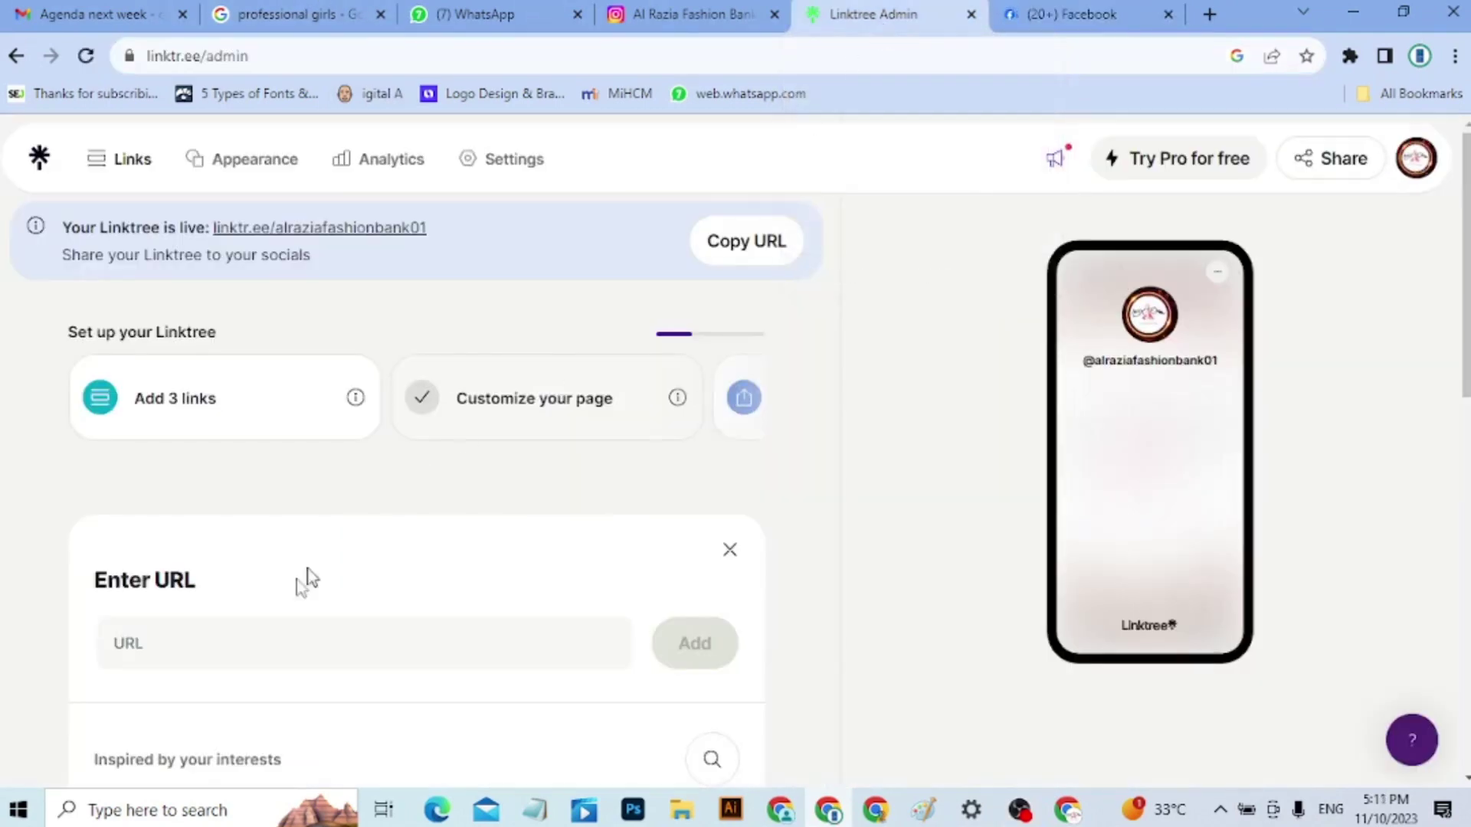
click(278, 624)
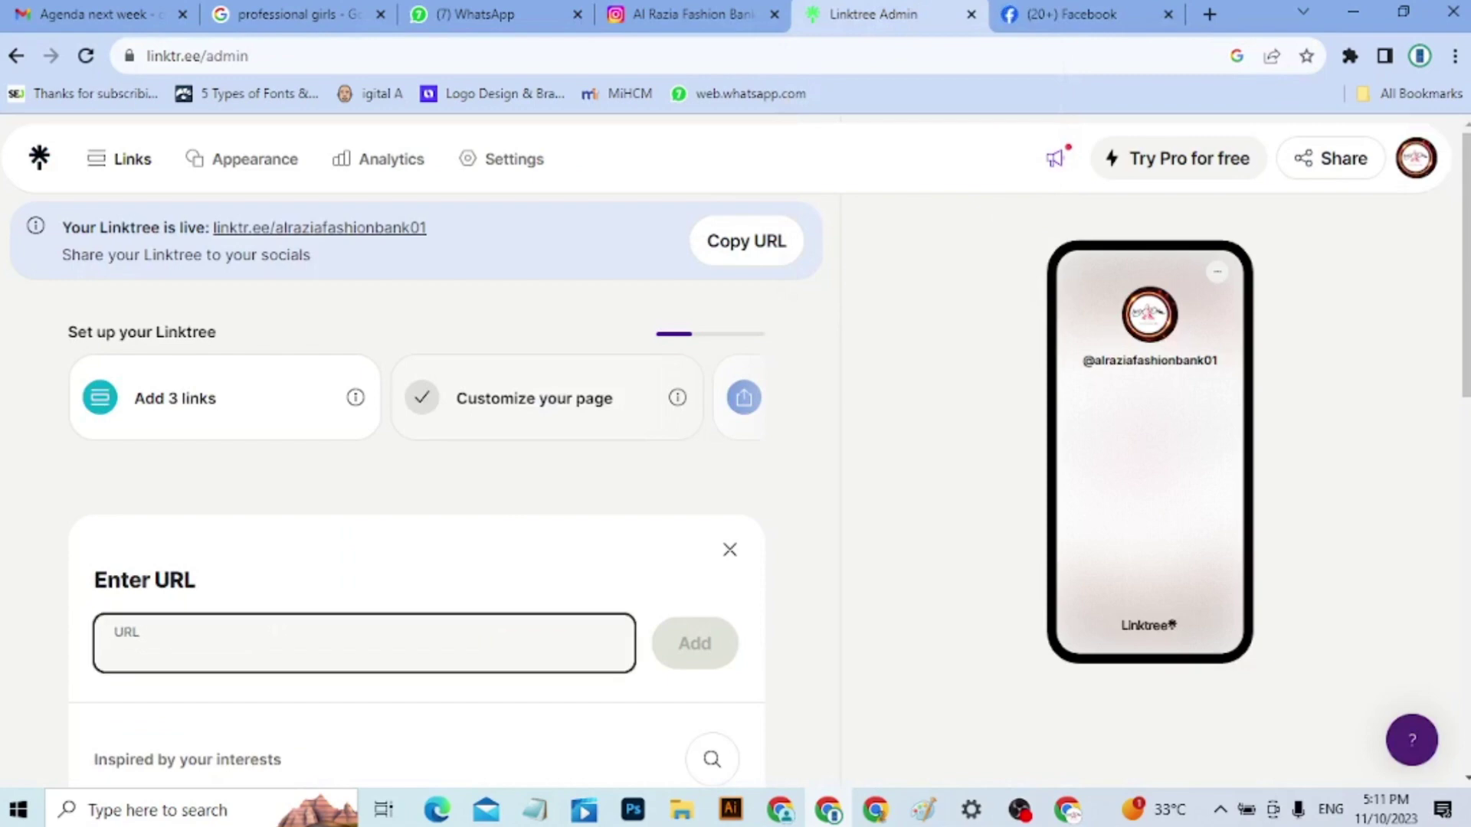
key(ctrl+v)
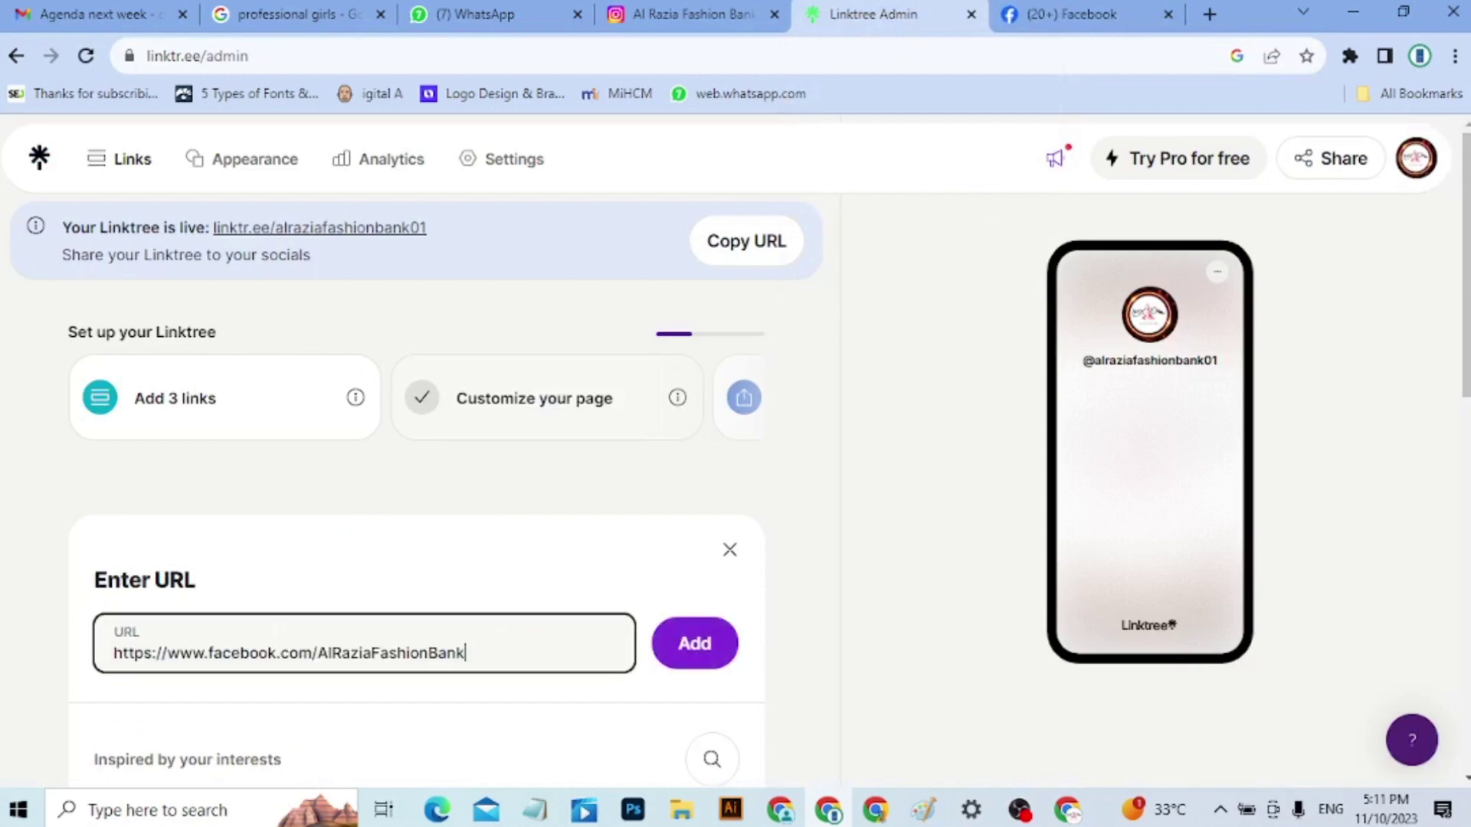
click(722, 652)
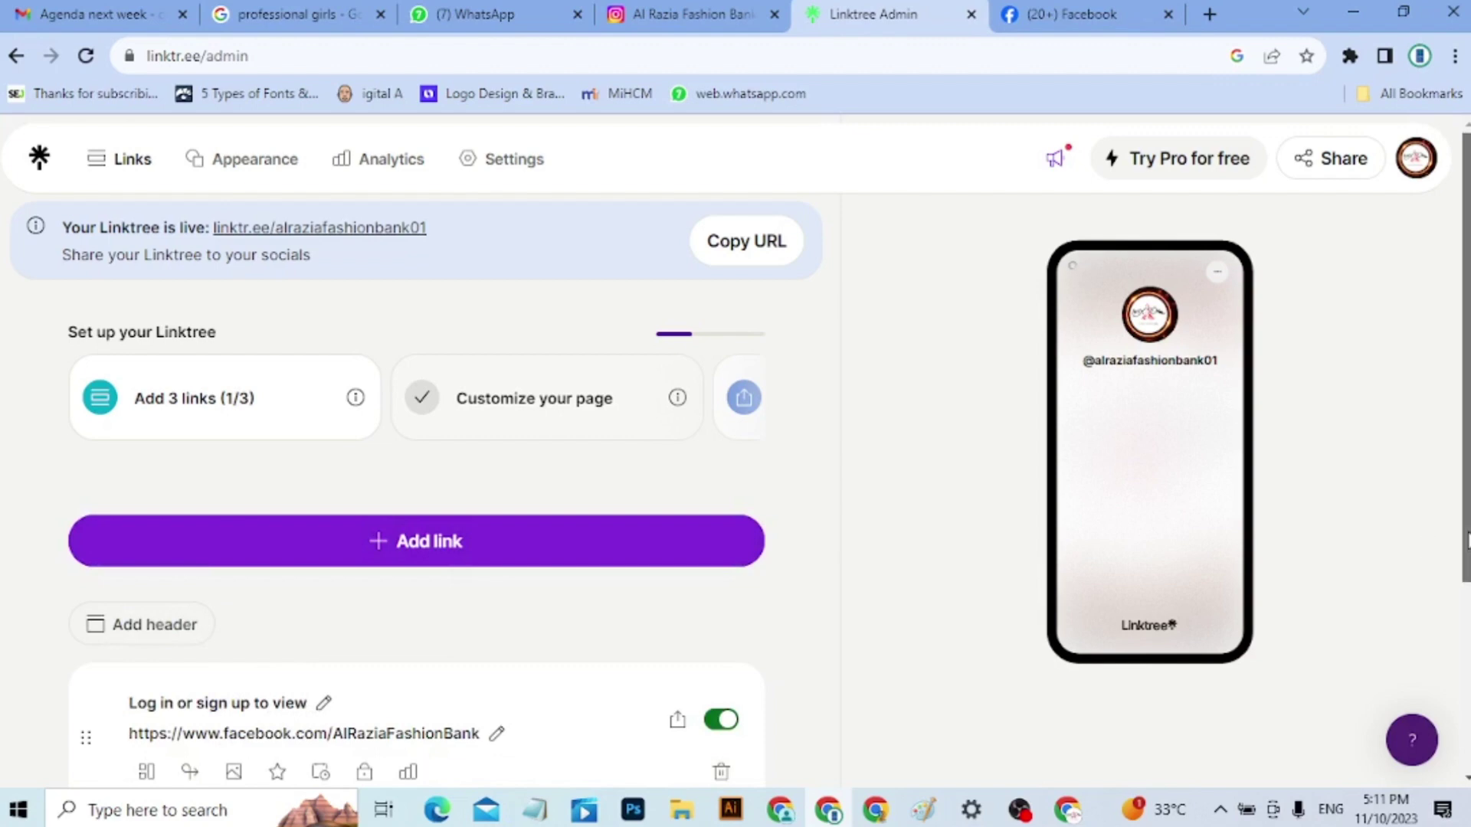
Replace the title of the new Facebook link with "Facebook Pape"
scroll(789, 646, down, 2)
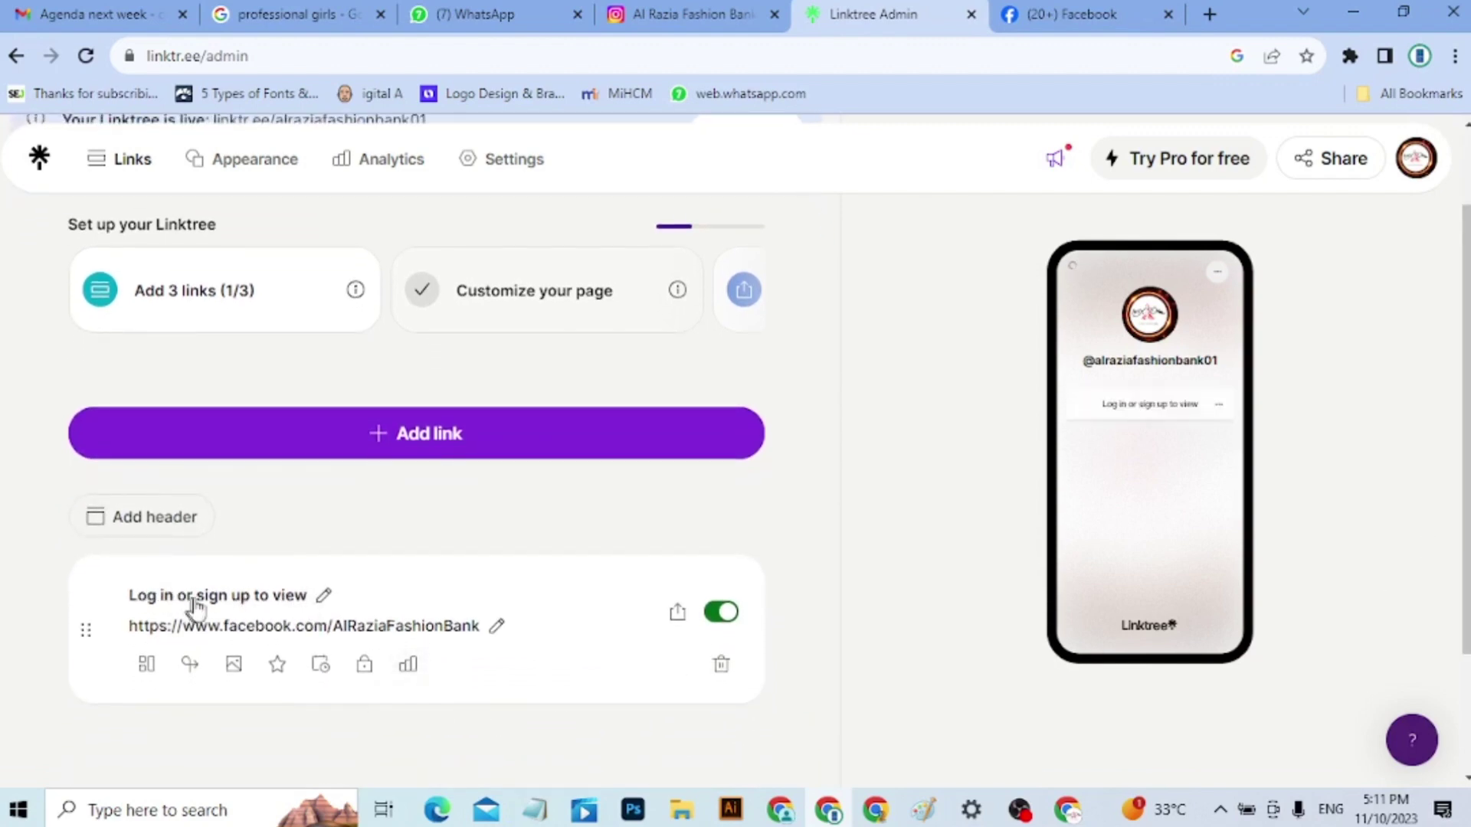
click(324, 596)
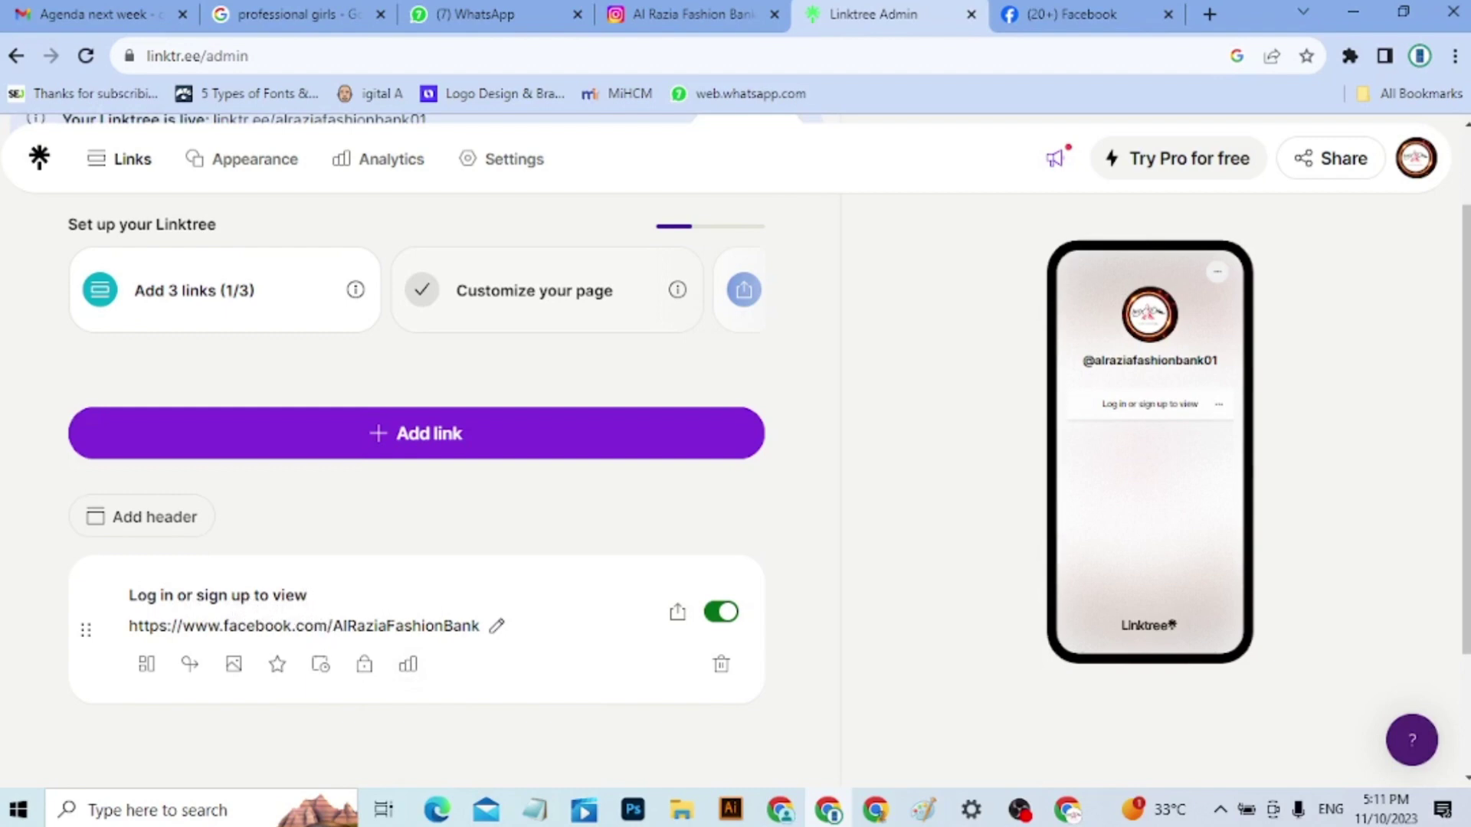
key(BackSpace)
key(BackSpace)
key(BackSpace)
key(BackSpace)
key(BackSpace)
key(BackSpace)
key(BackSpace)
key(BackSpace)
key(BackSpace)
key(BackSpace)
key(BackSpace)
key(BackSpace)
key(BackSpace)
key(BackSpace)
key(BackSpace)
key(BackSpace)
key(BackSpace)
key(BackSpace)
key(BackSpace)
key(BackSpace)
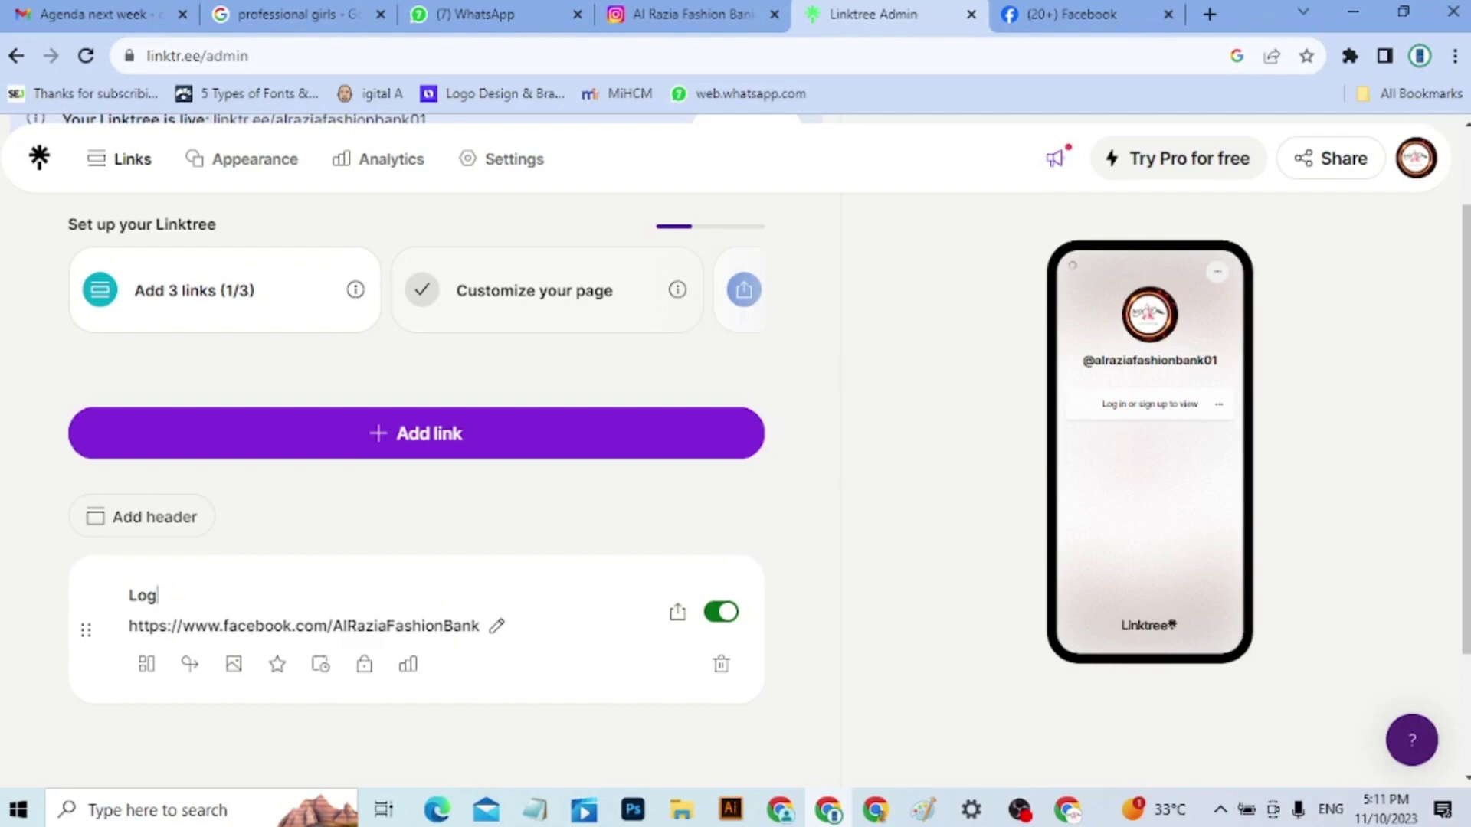
key(BackSpace)
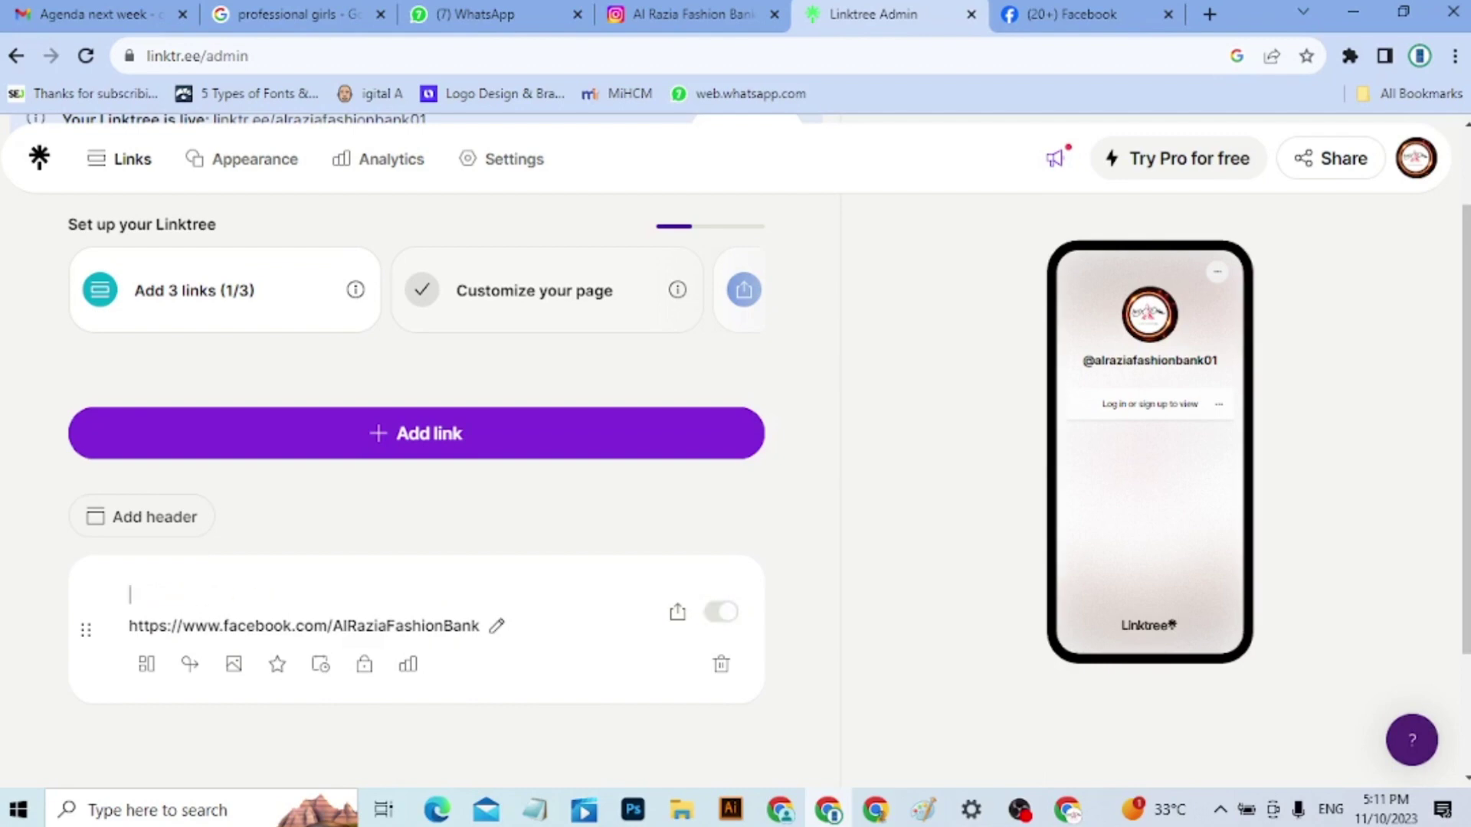
text(Face)
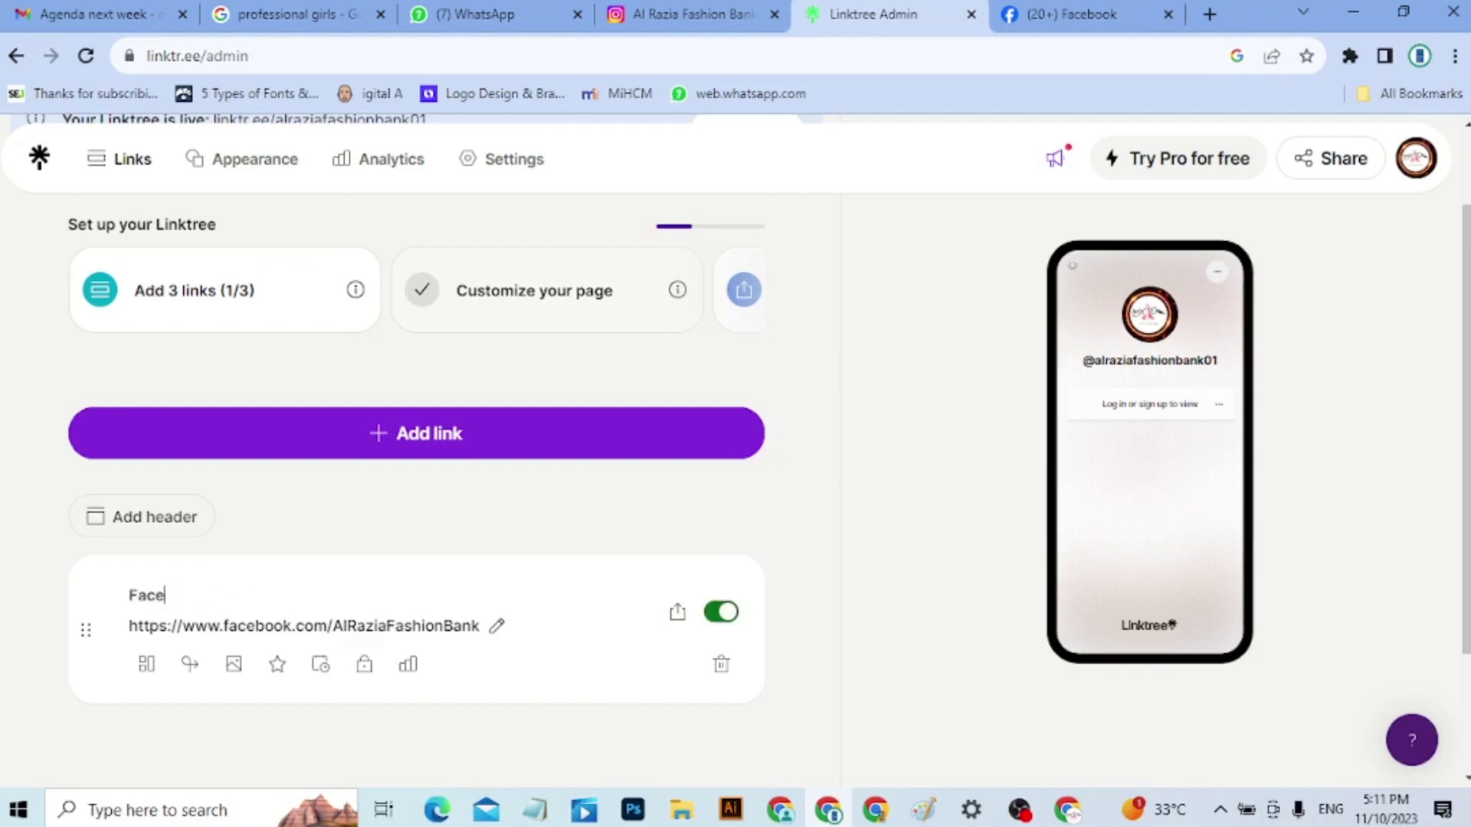
text(book )
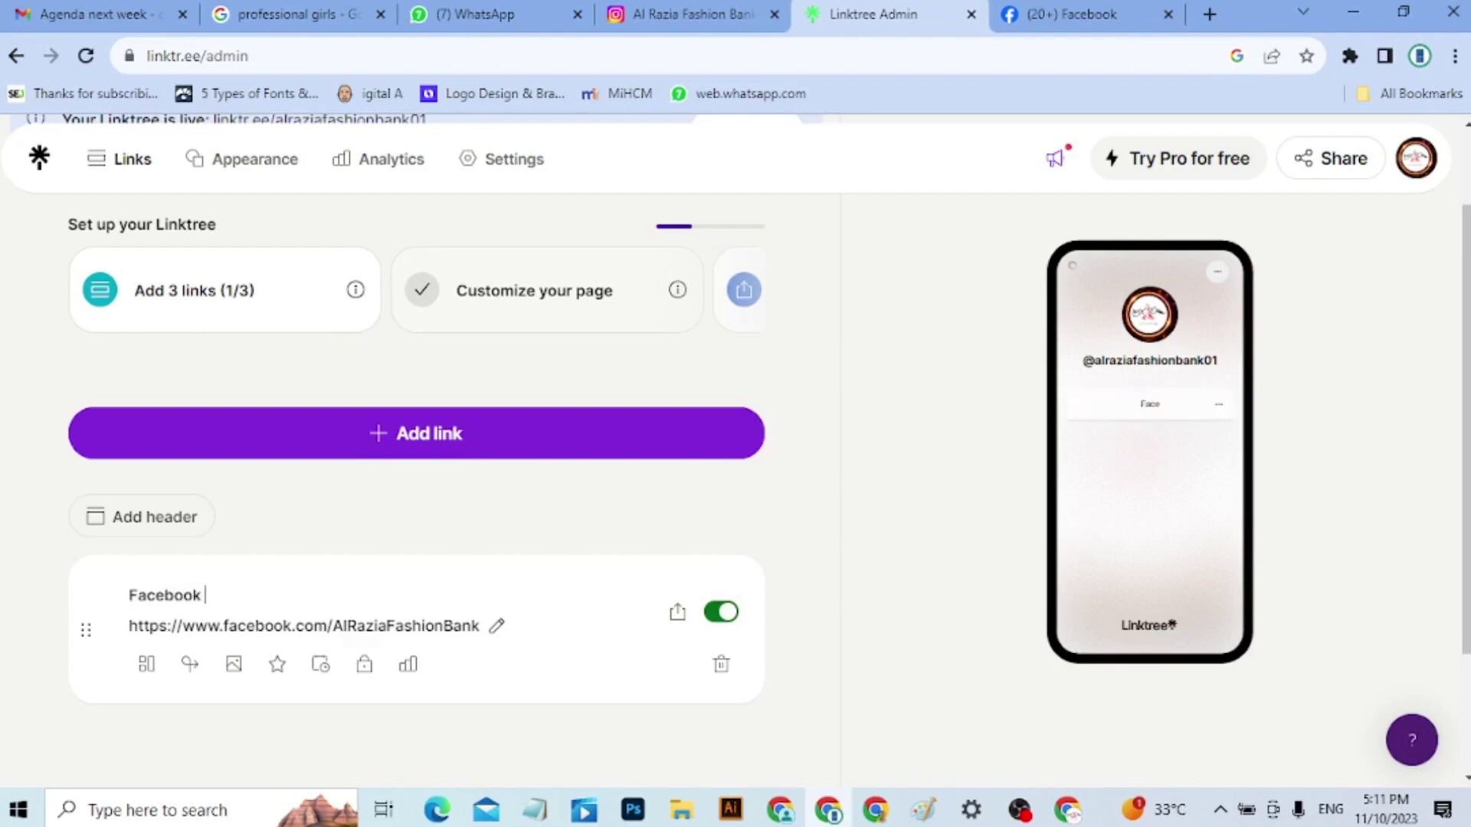
text(Pahe)
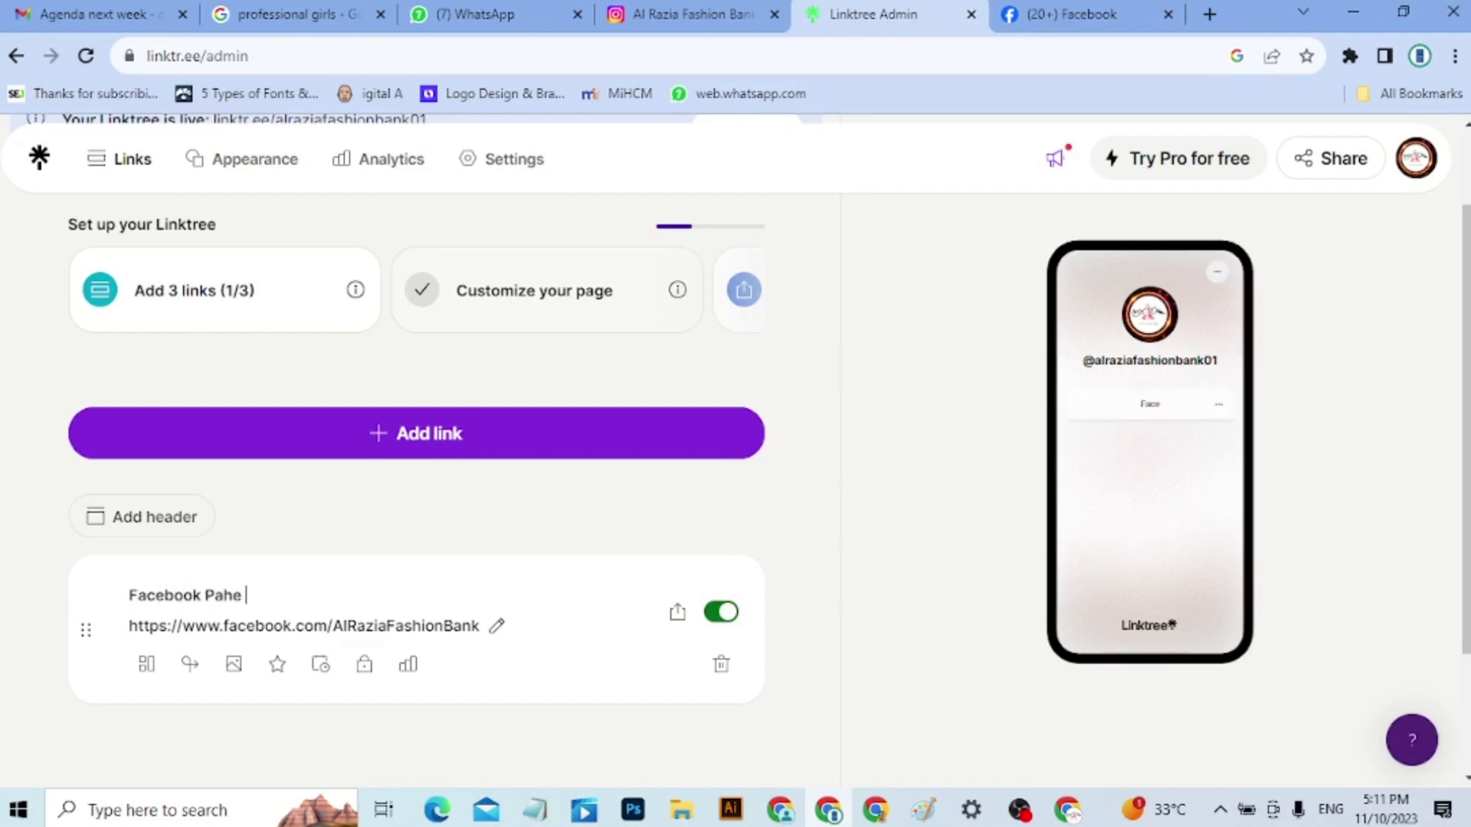
key(BackSpace)
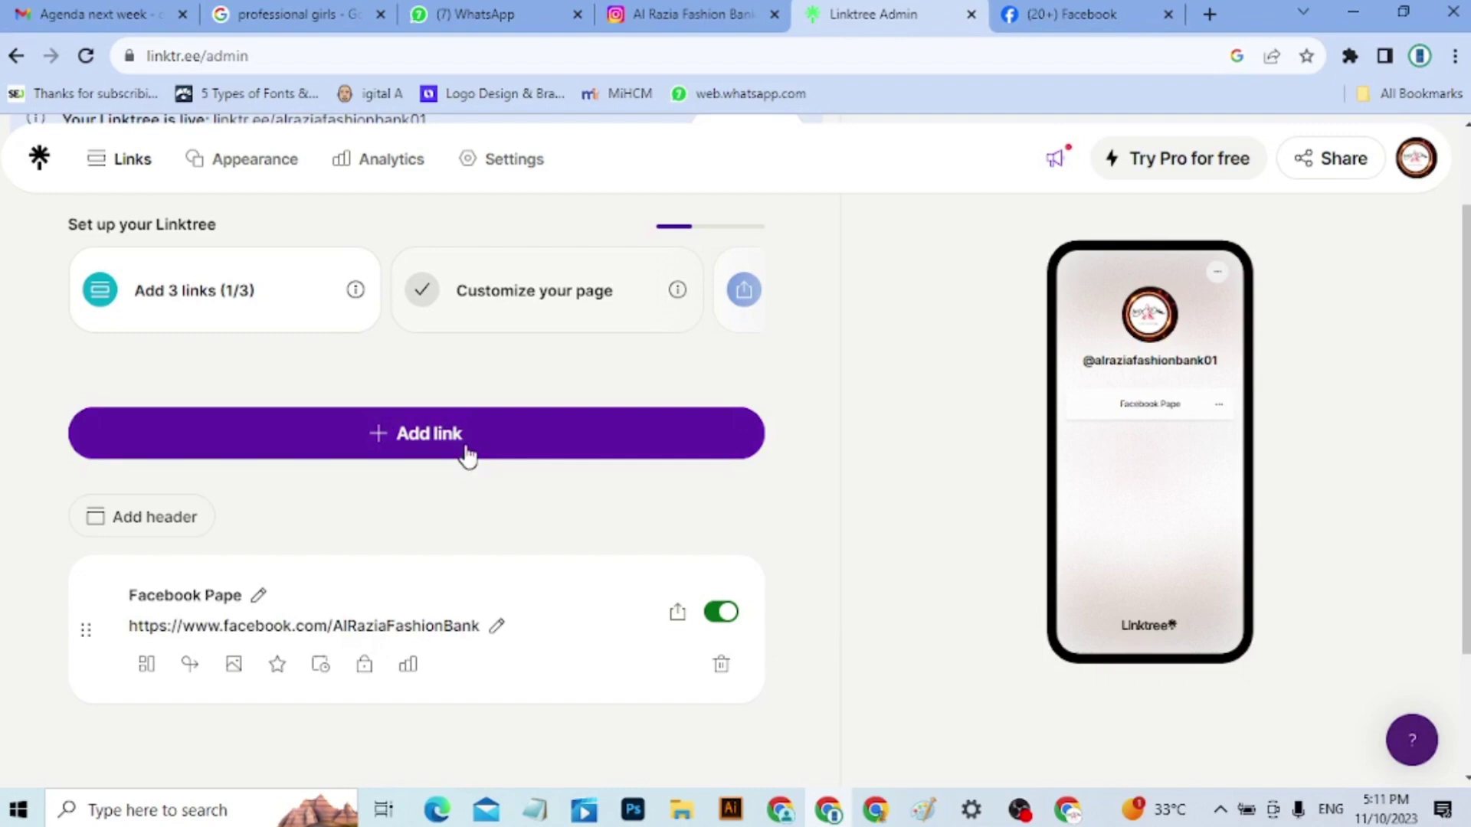
click(483, 17)
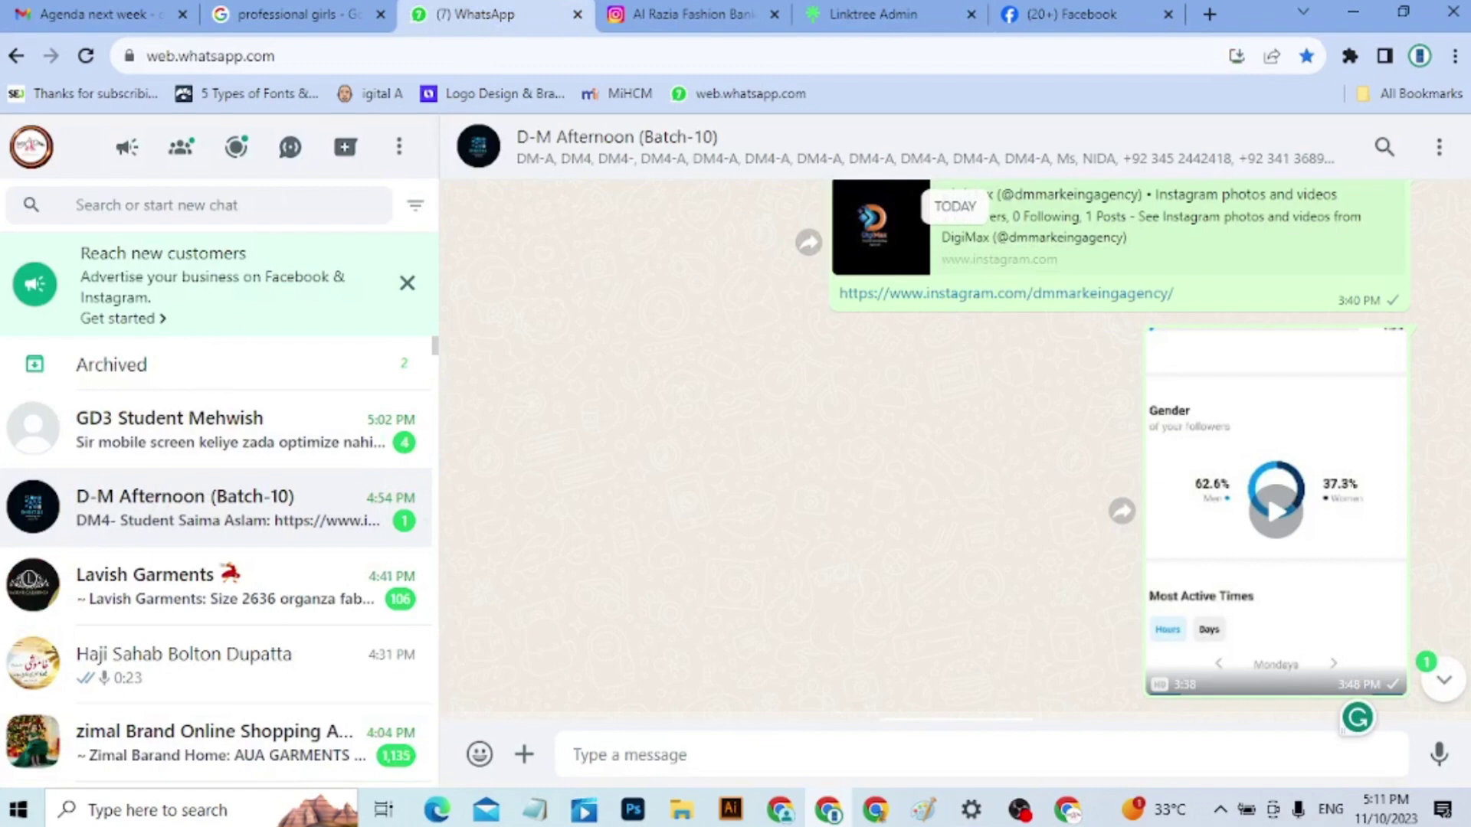
click(157, 205)
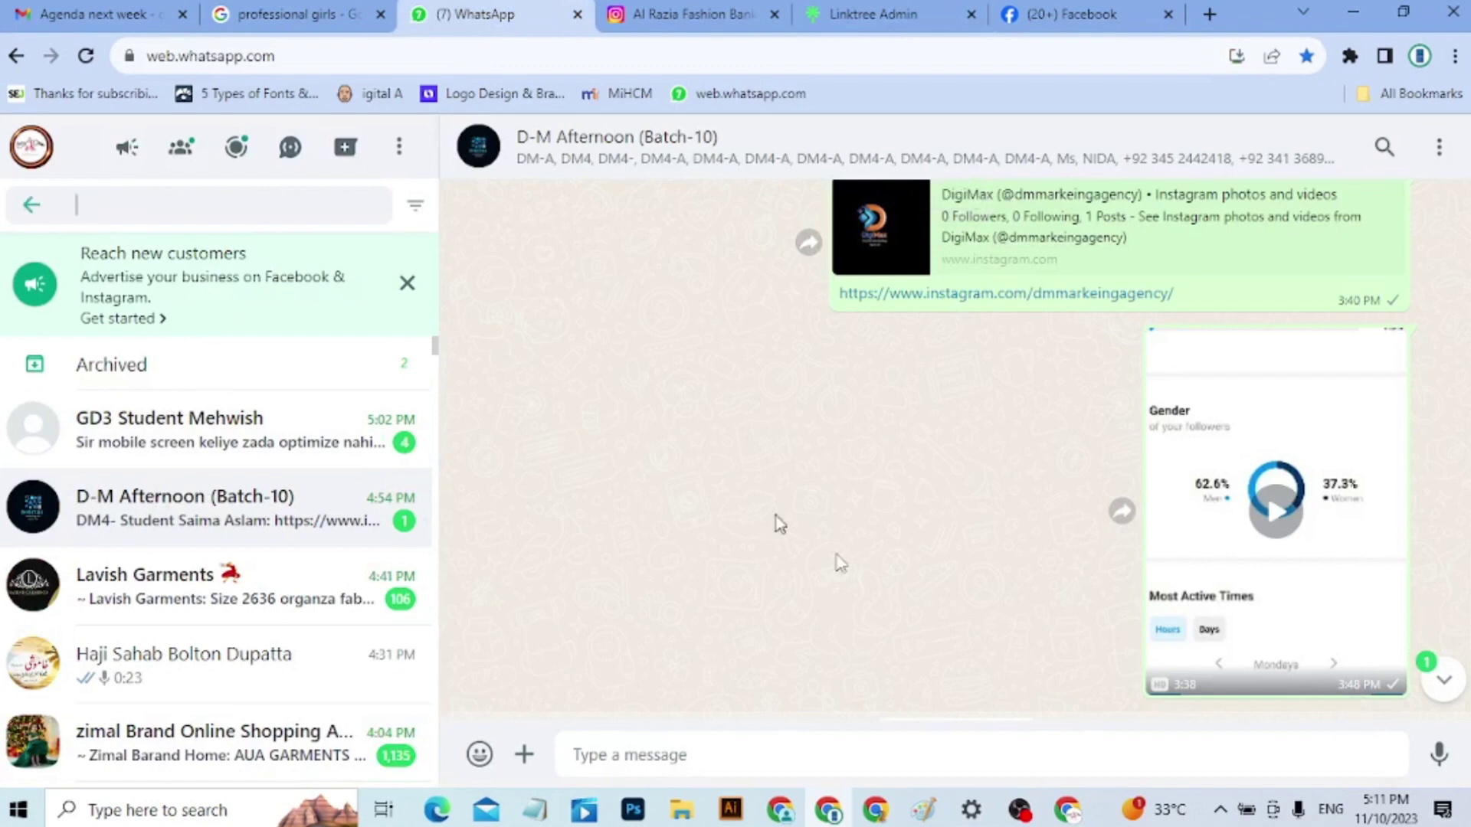
click(1019, 812)
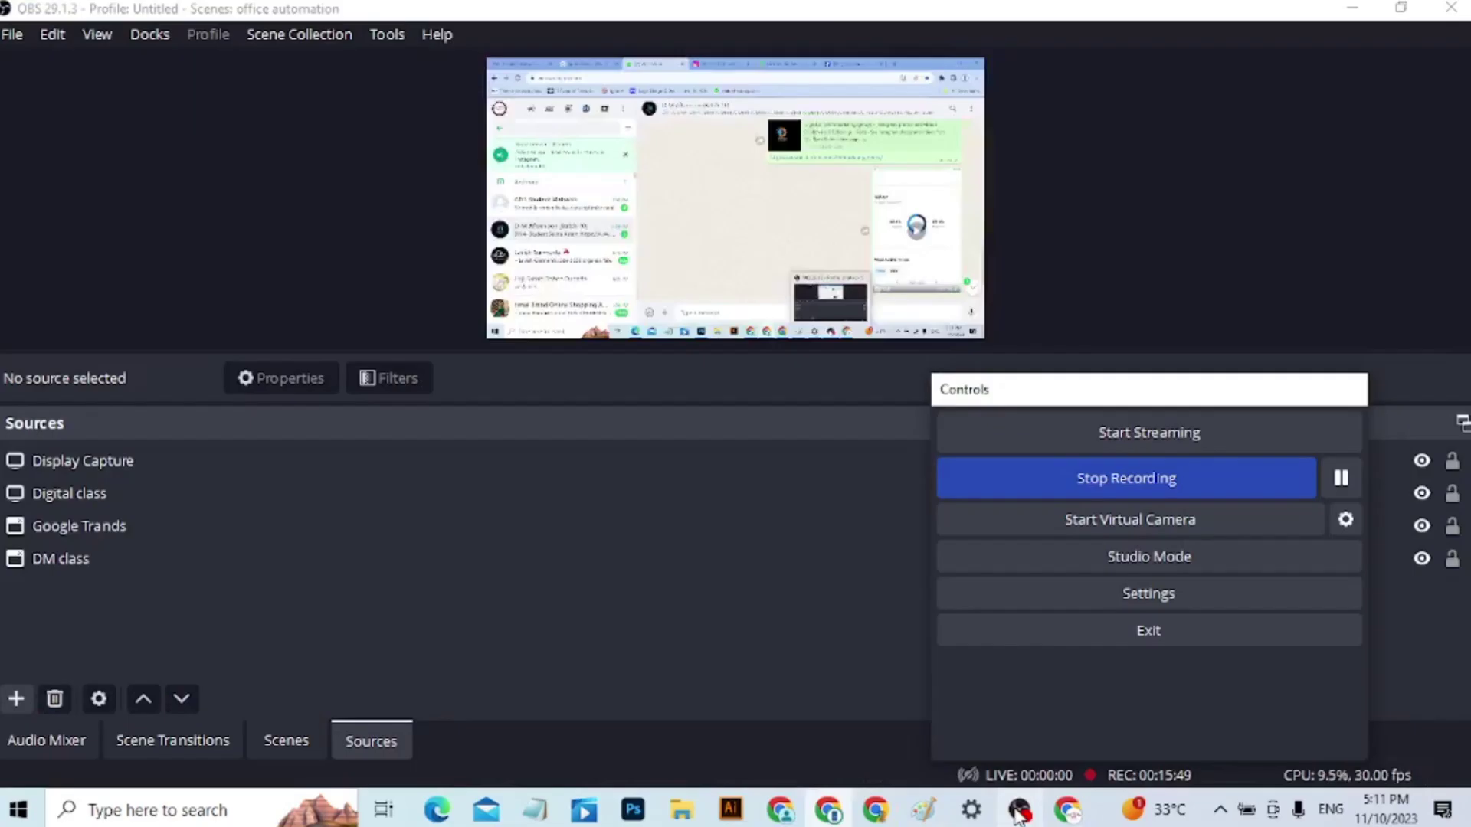
click(1340, 479)
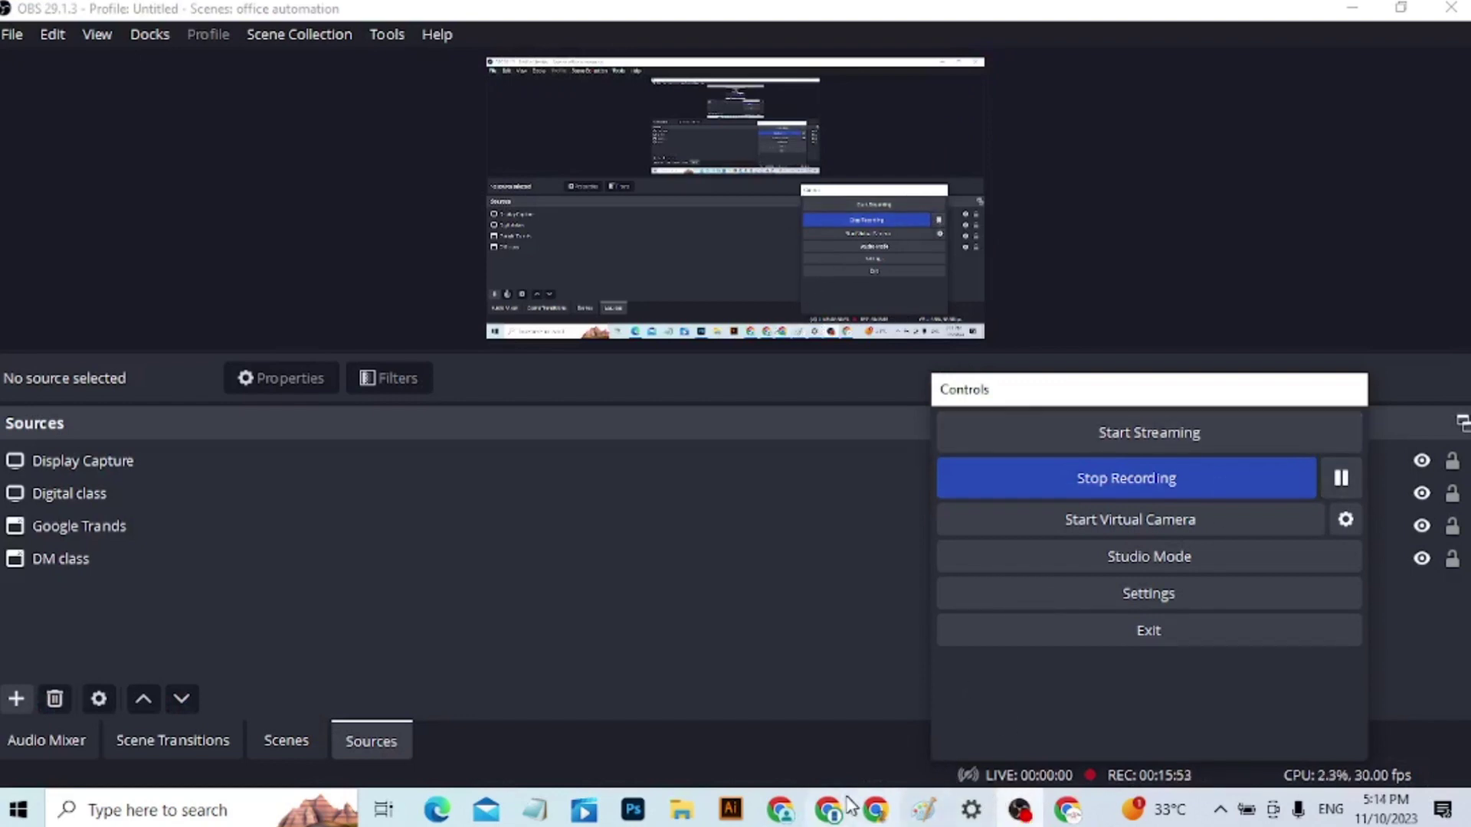
click(835, 812)
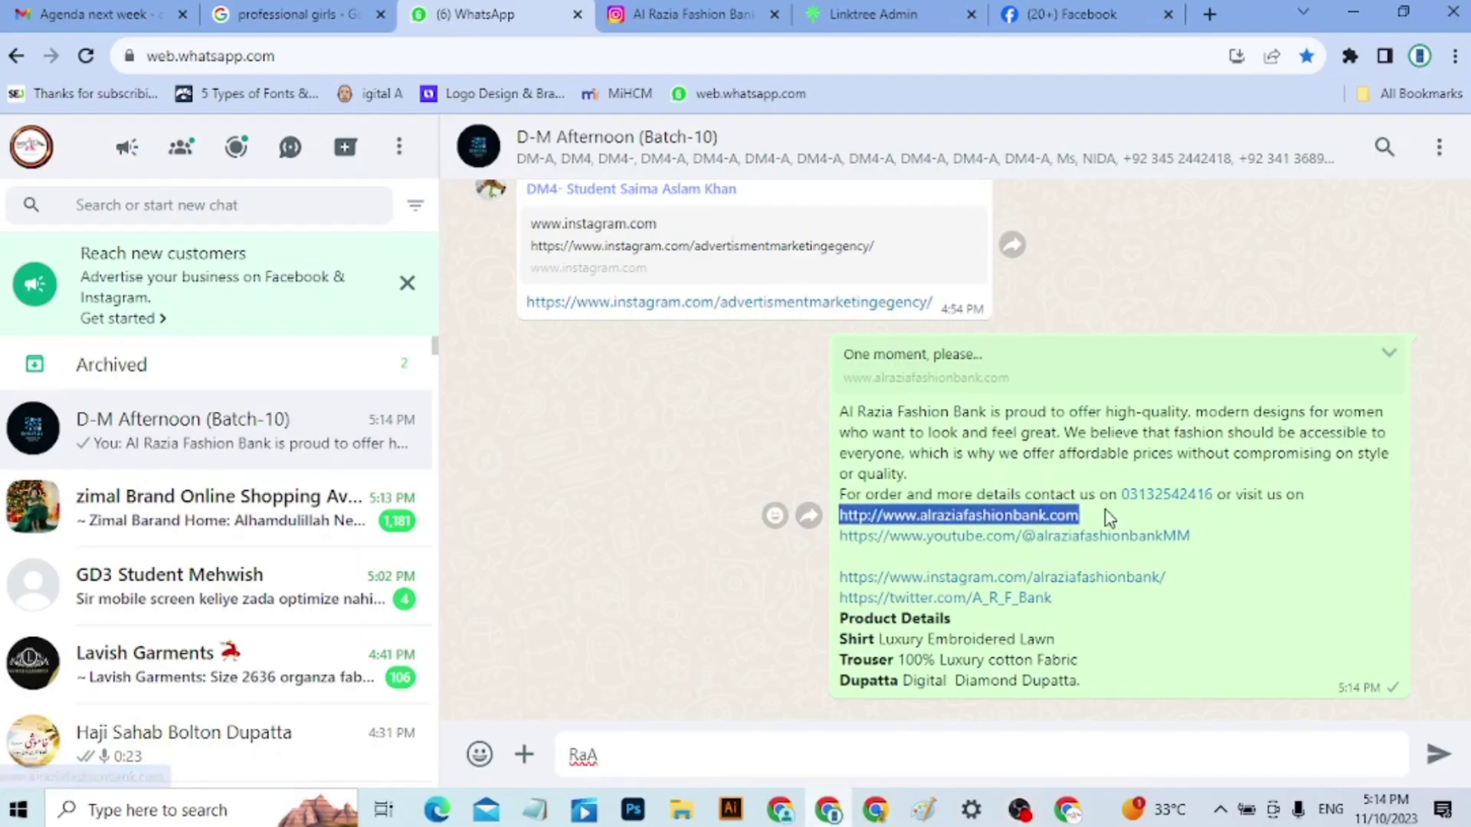
click(896, 9)
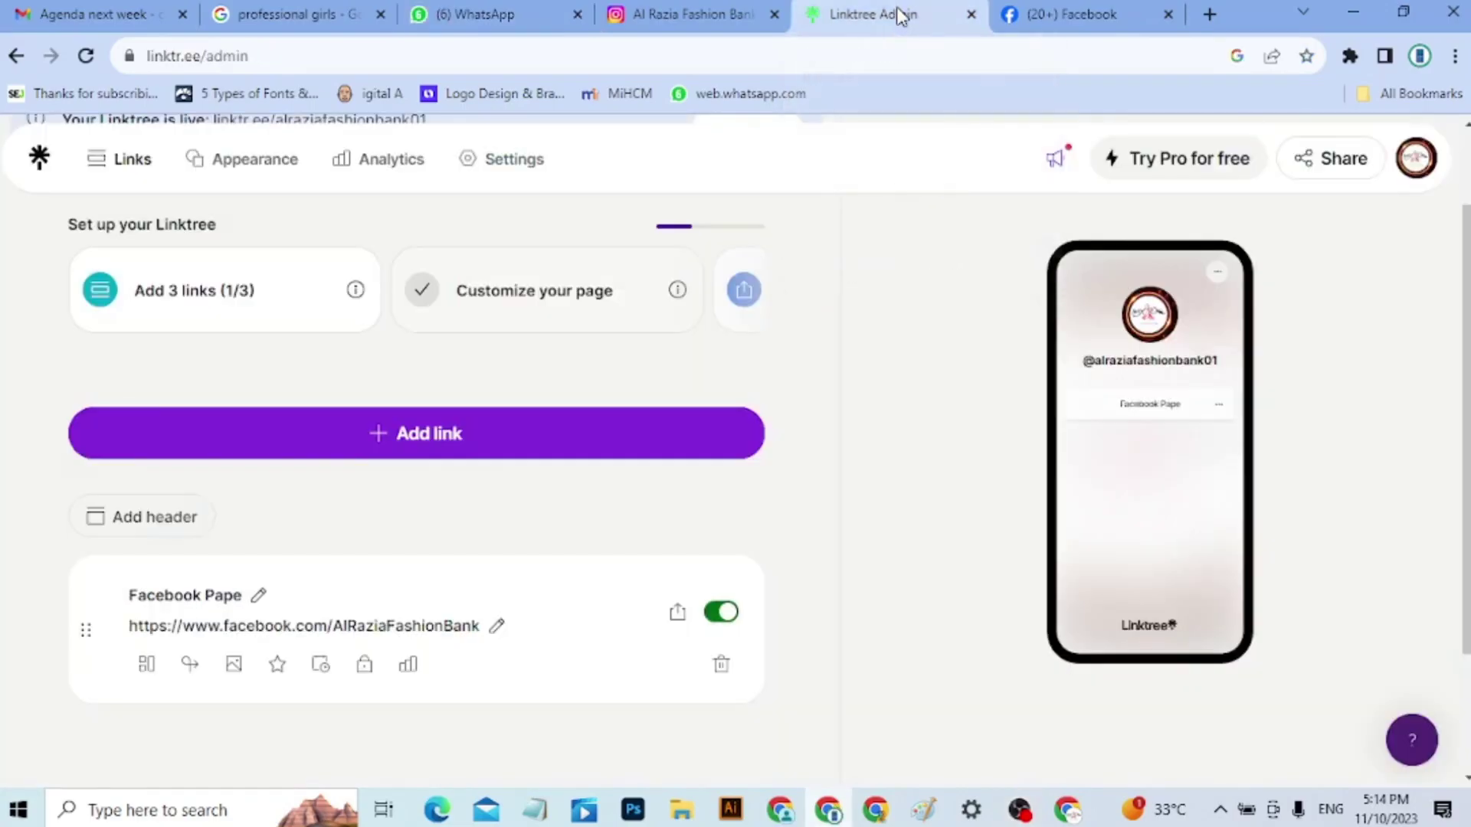
click(434, 440)
click(351, 521)
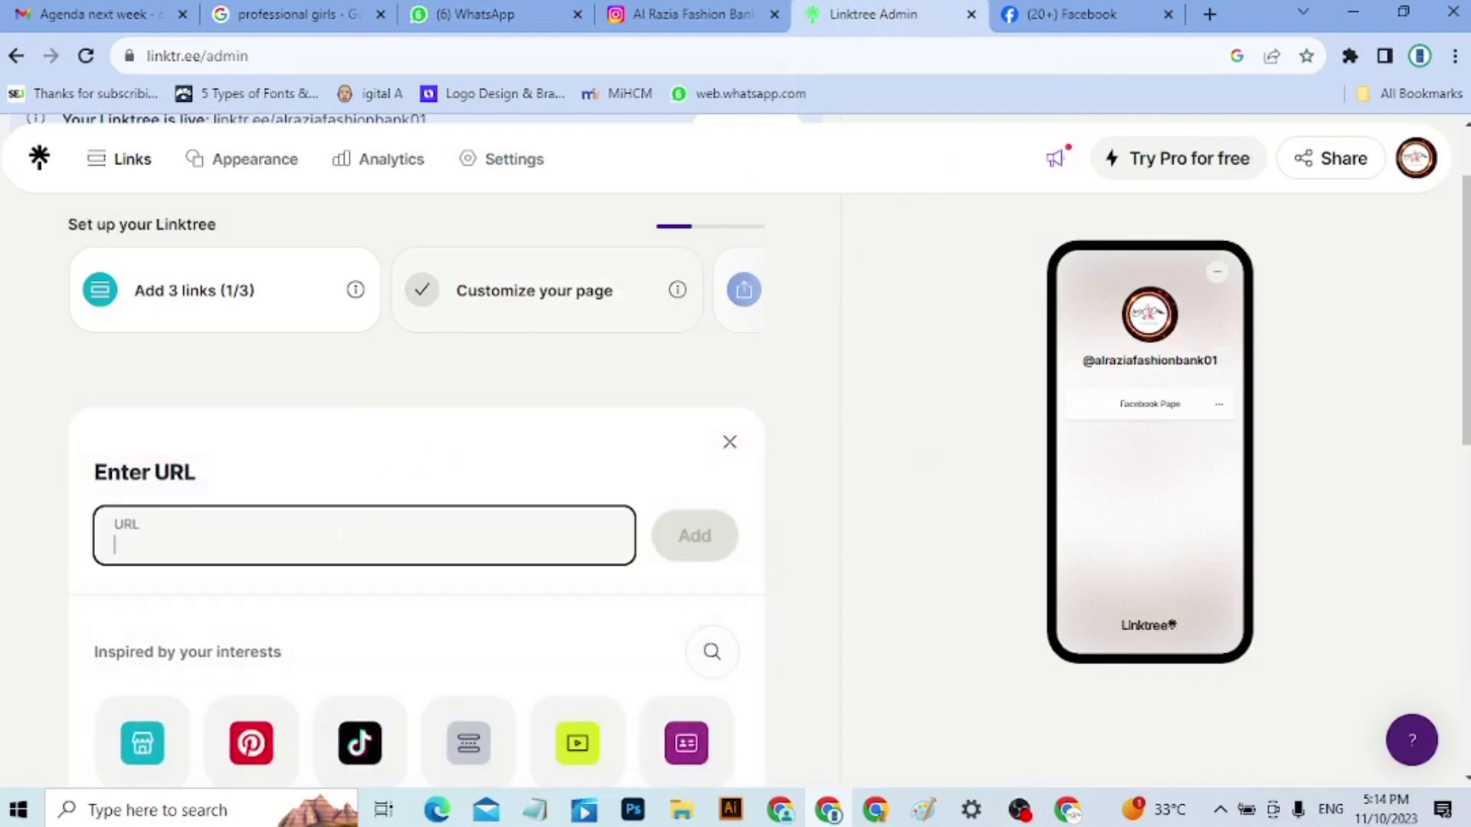
text(http://www.alraziafashionbank.com)
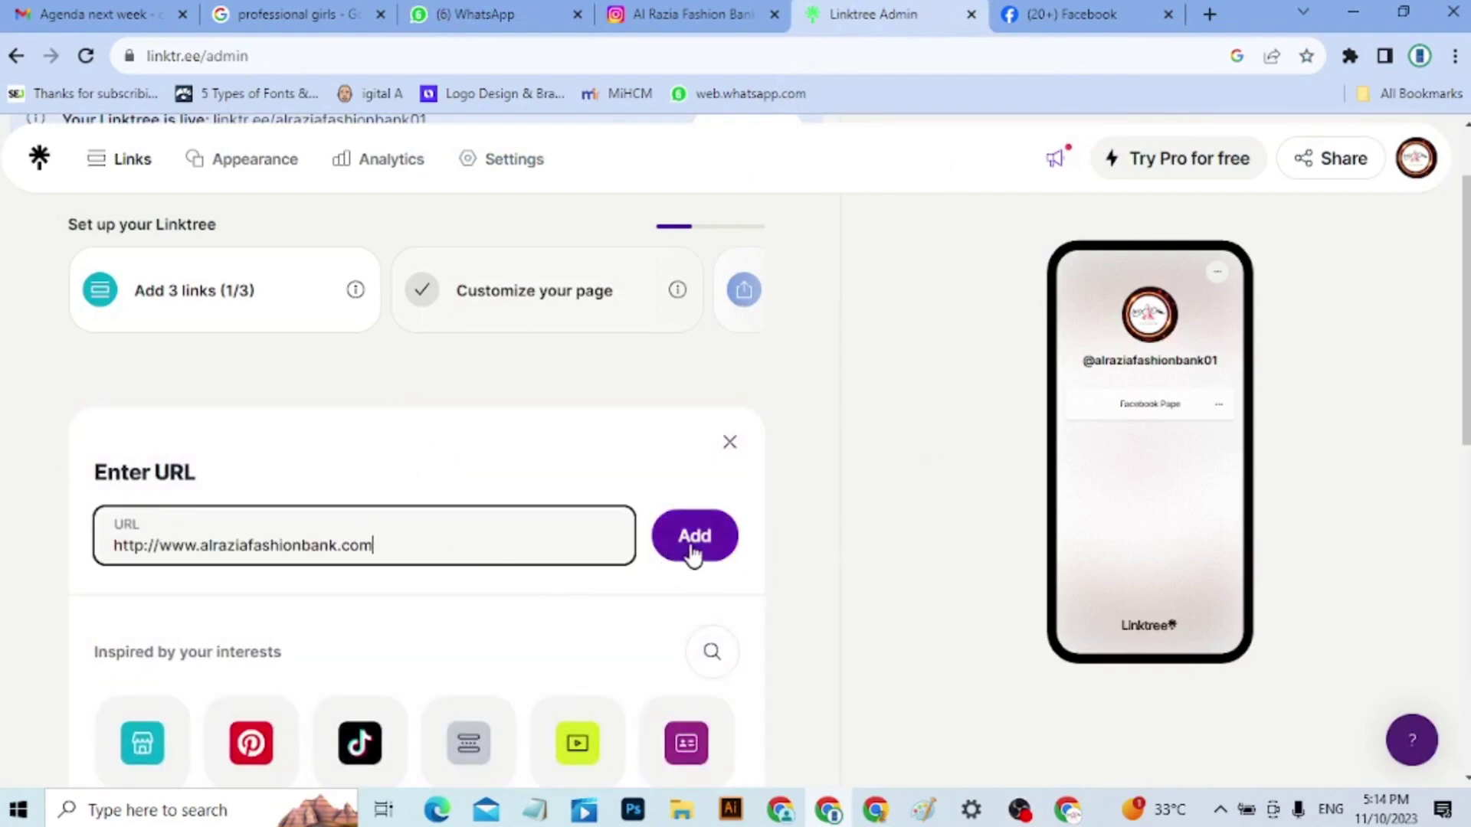
click(696, 538)
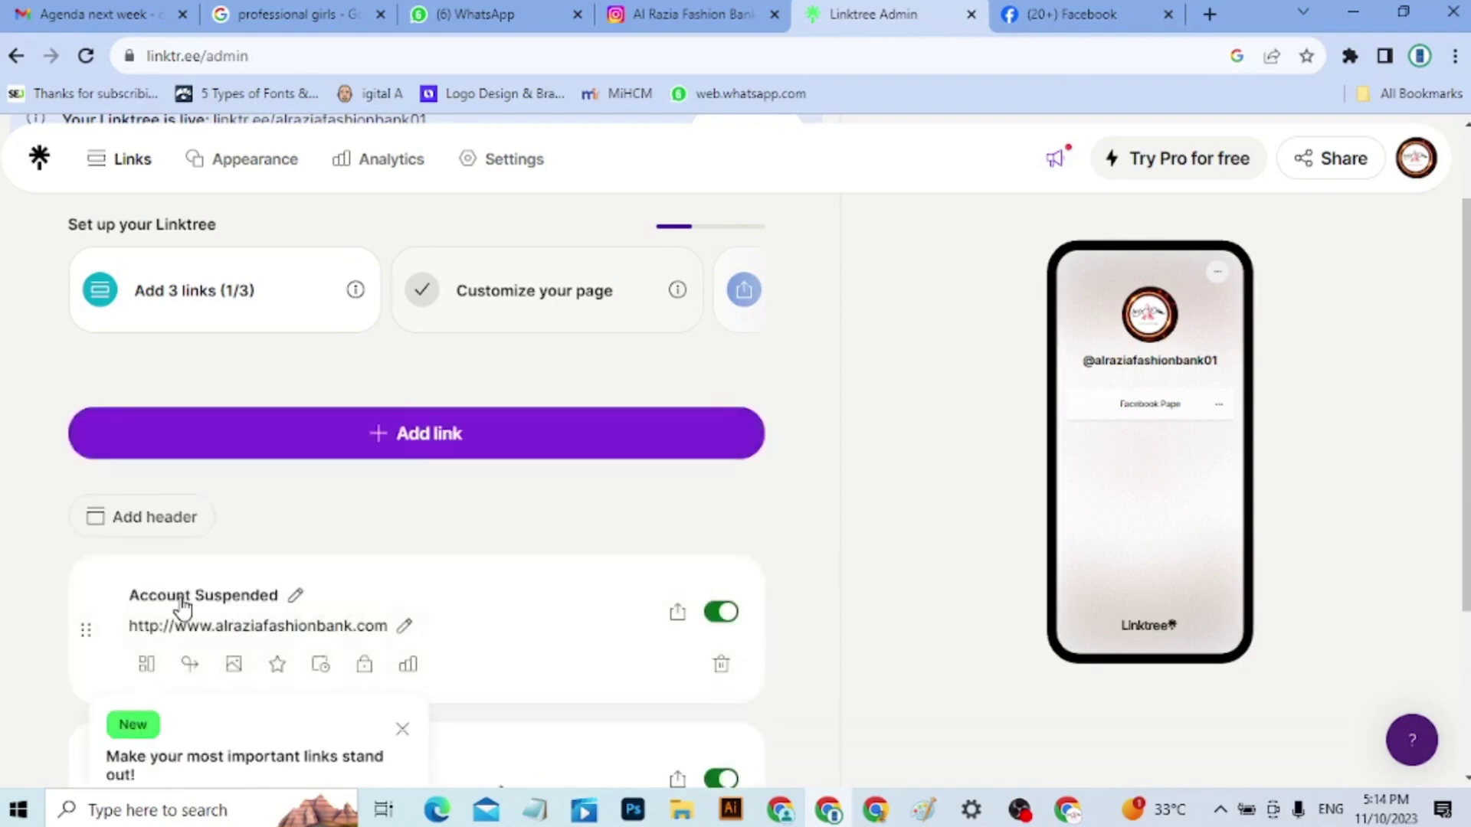
Replace the title of the alraziafashionbank.com link with "Website"
click(295, 597)
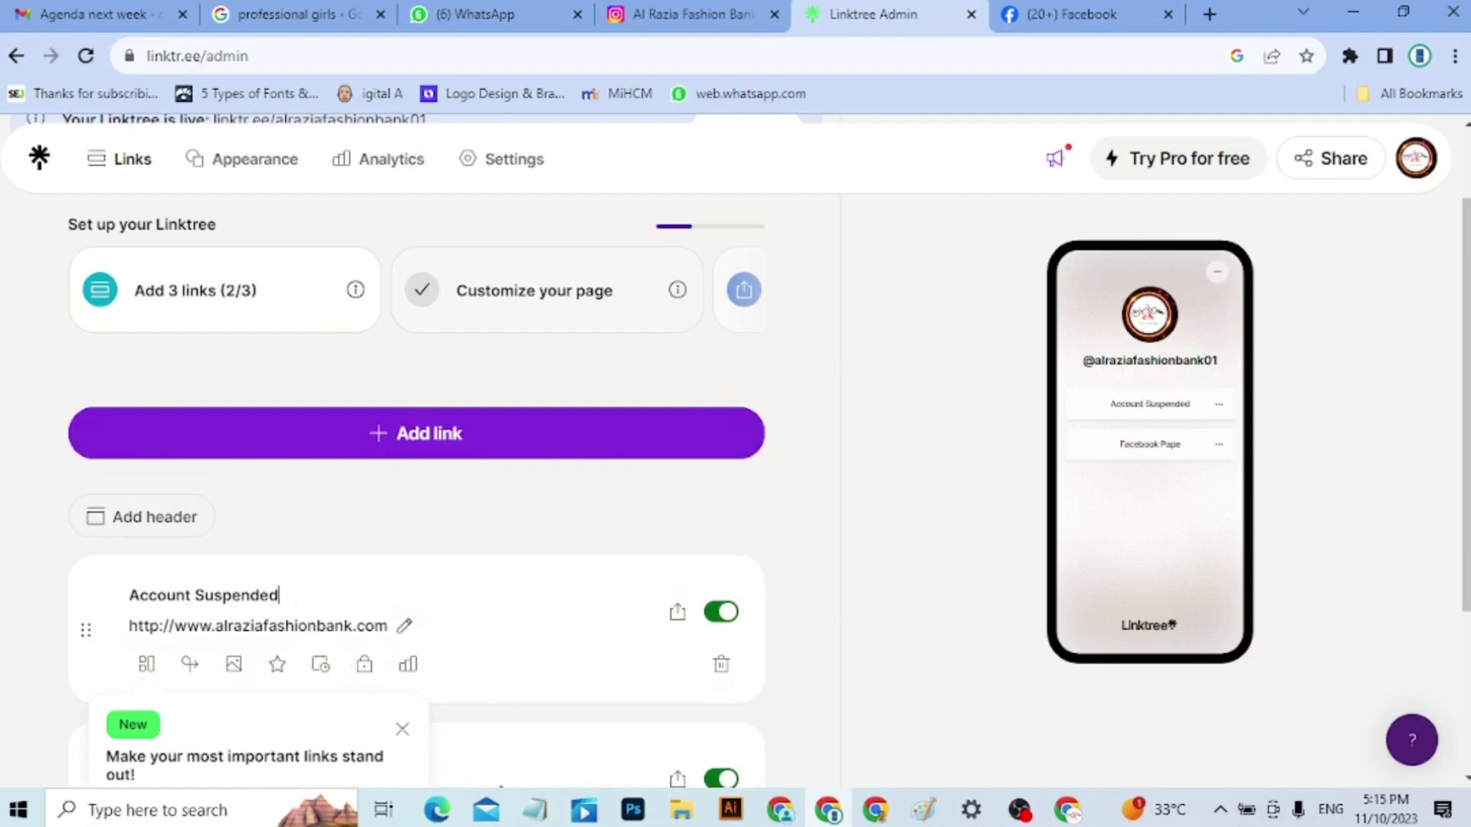
key(BackSpace)
key(BackSpace)
key(BackSpace)
key(BackSpace)
key(BackSpace)
key(BackSpace)
key(BackSpace)
key(BackSpace)
key(BackSpace)
key(BackSpace)
key(BackSpace)
key(BackSpace)
key(BackSpace)
key(BackSpace)
key(BackSpace)
key(BackSpace)
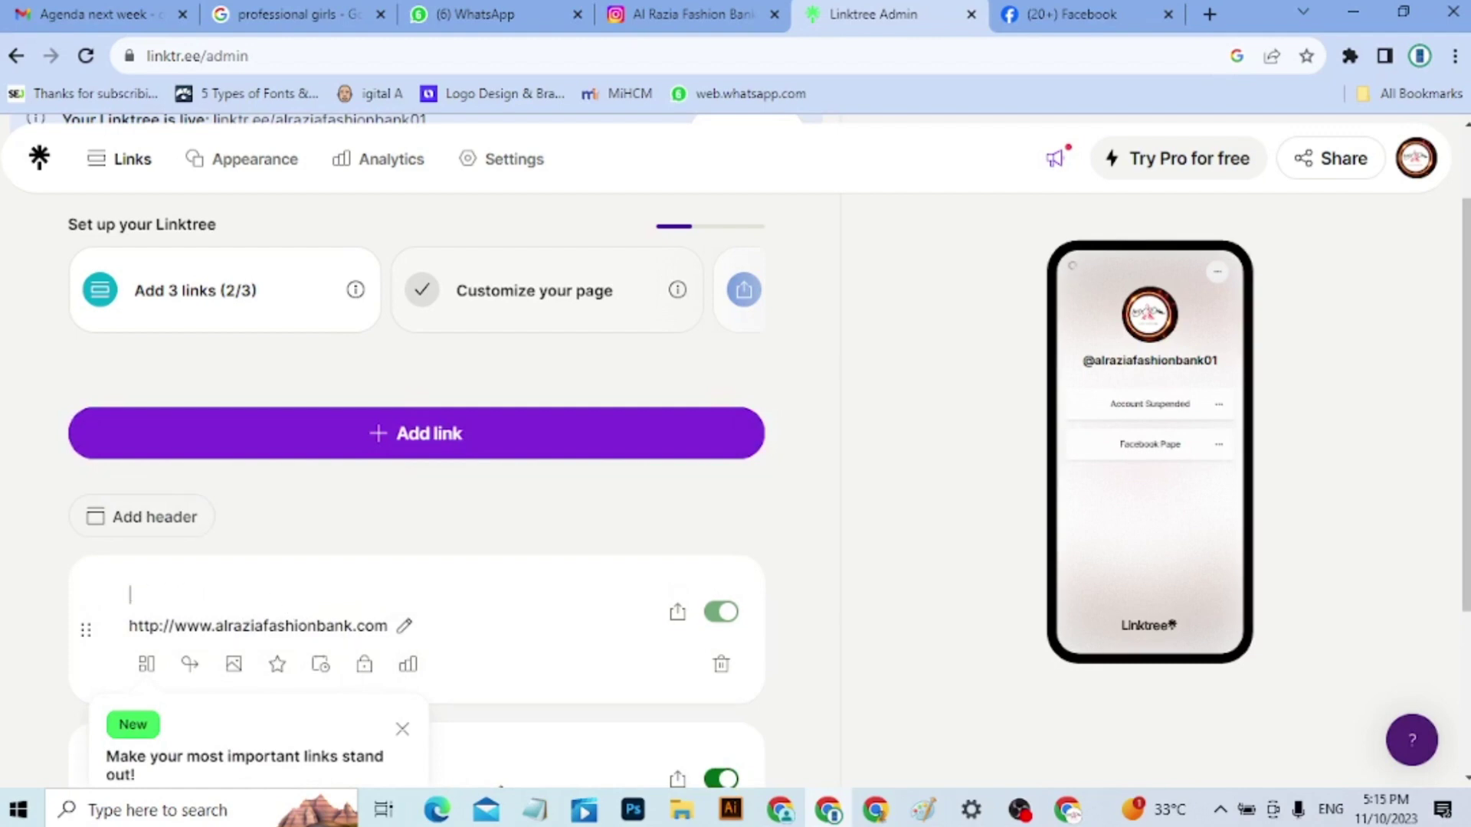
text(Website)
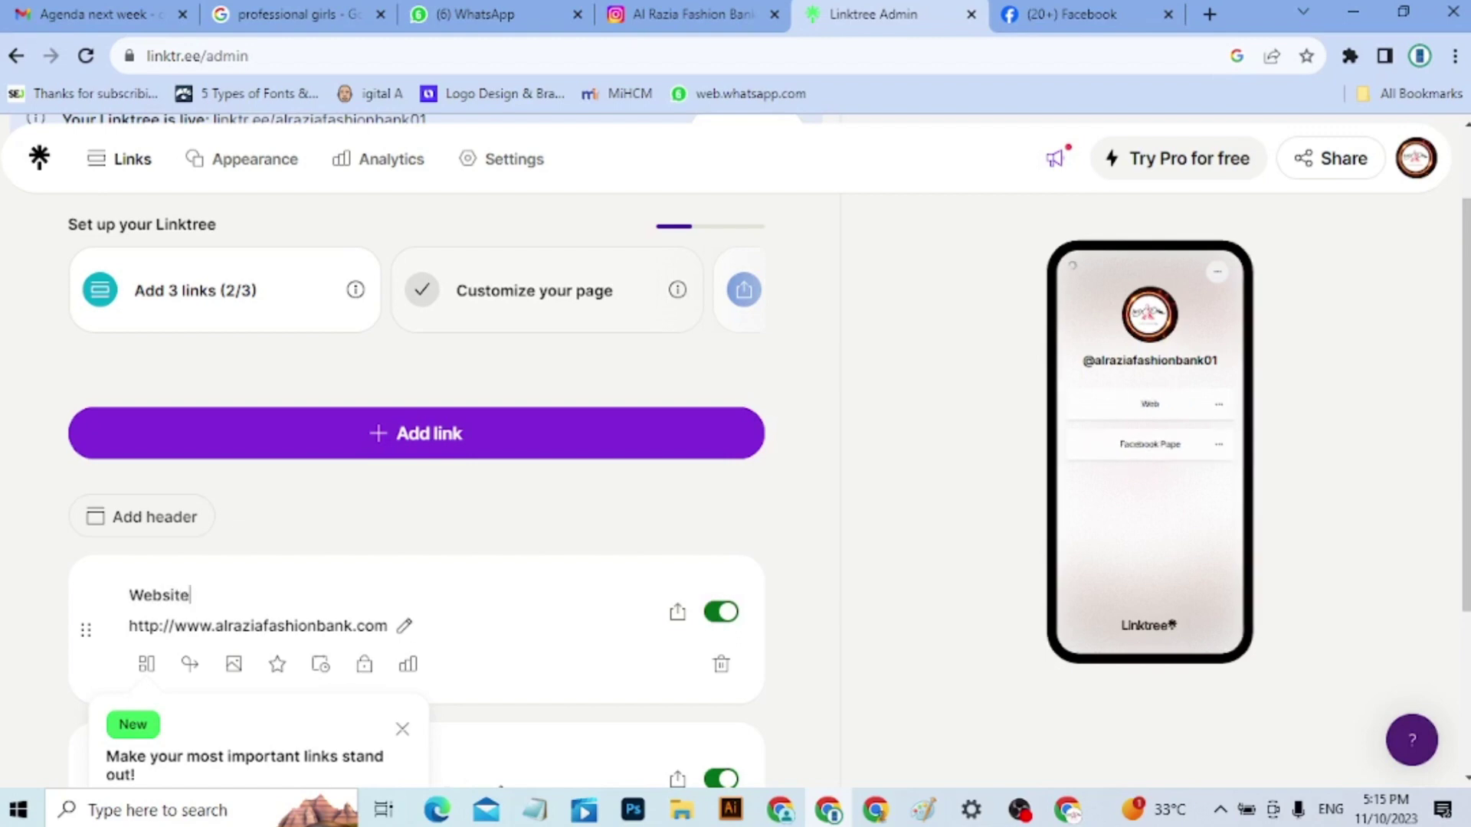
click(935, 572)
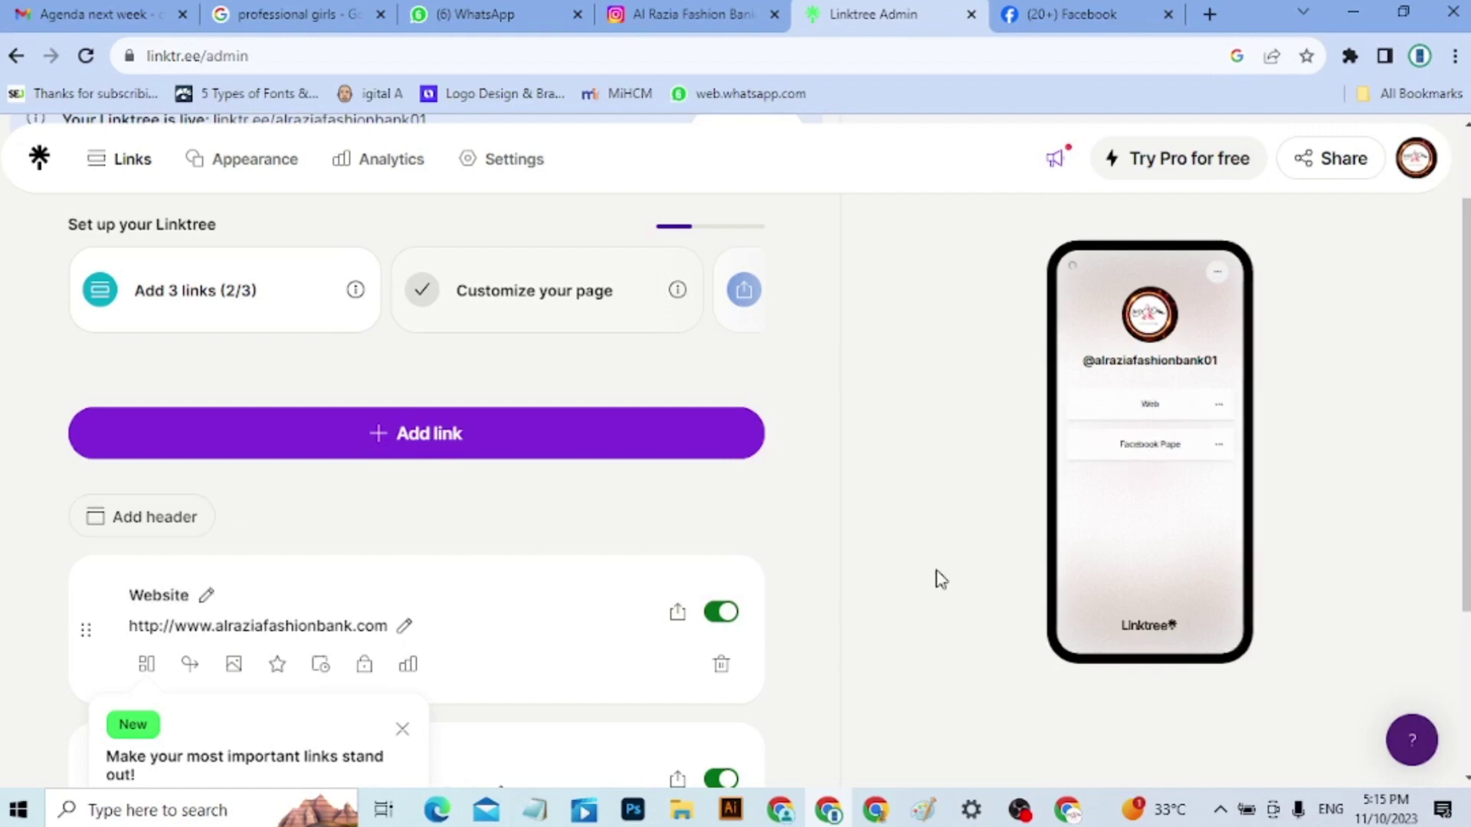
click(421, 430)
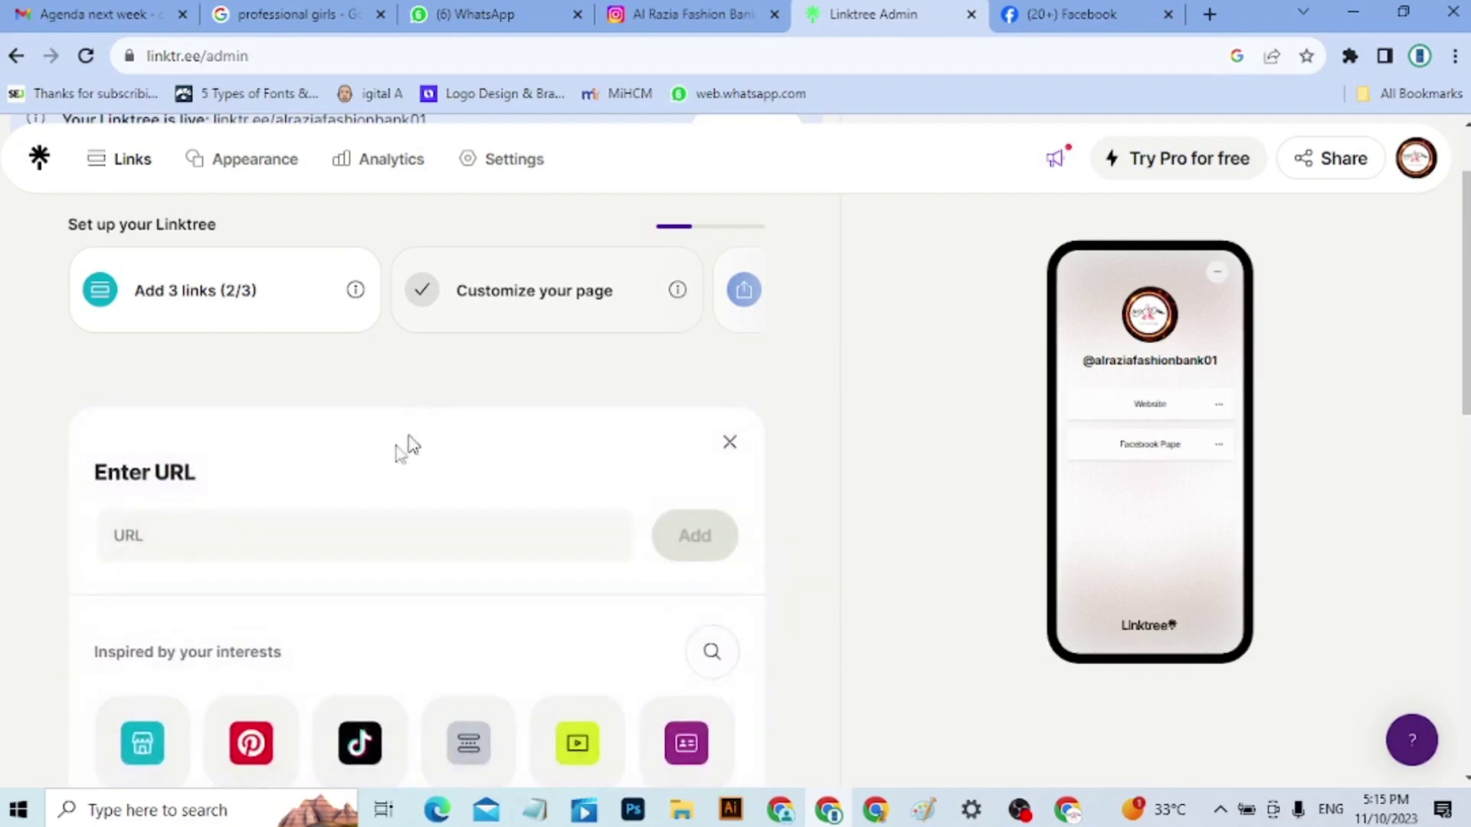
click(504, 12)
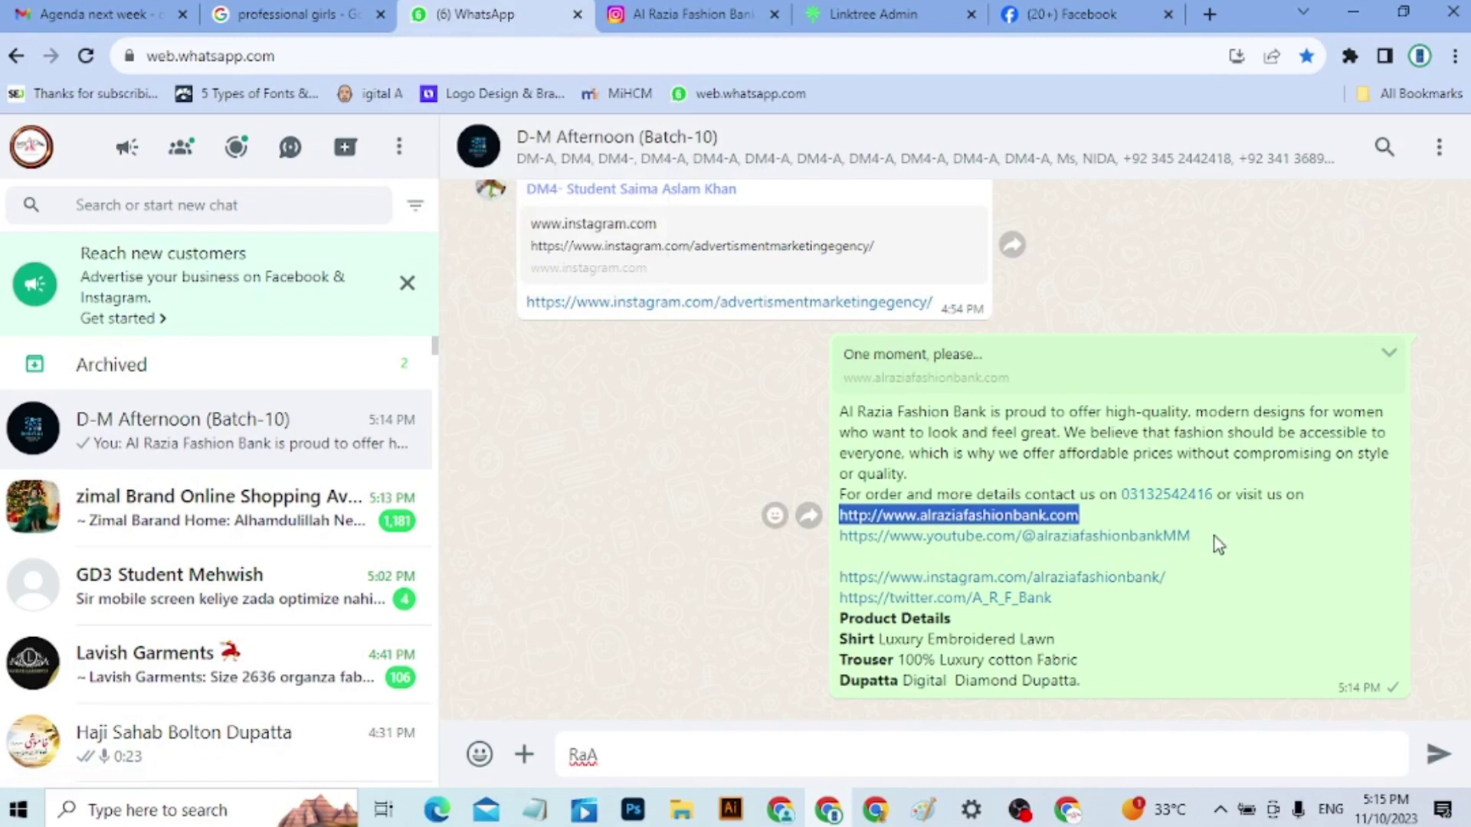
drag(1191, 536, 832, 537)
key(ctrl+c)
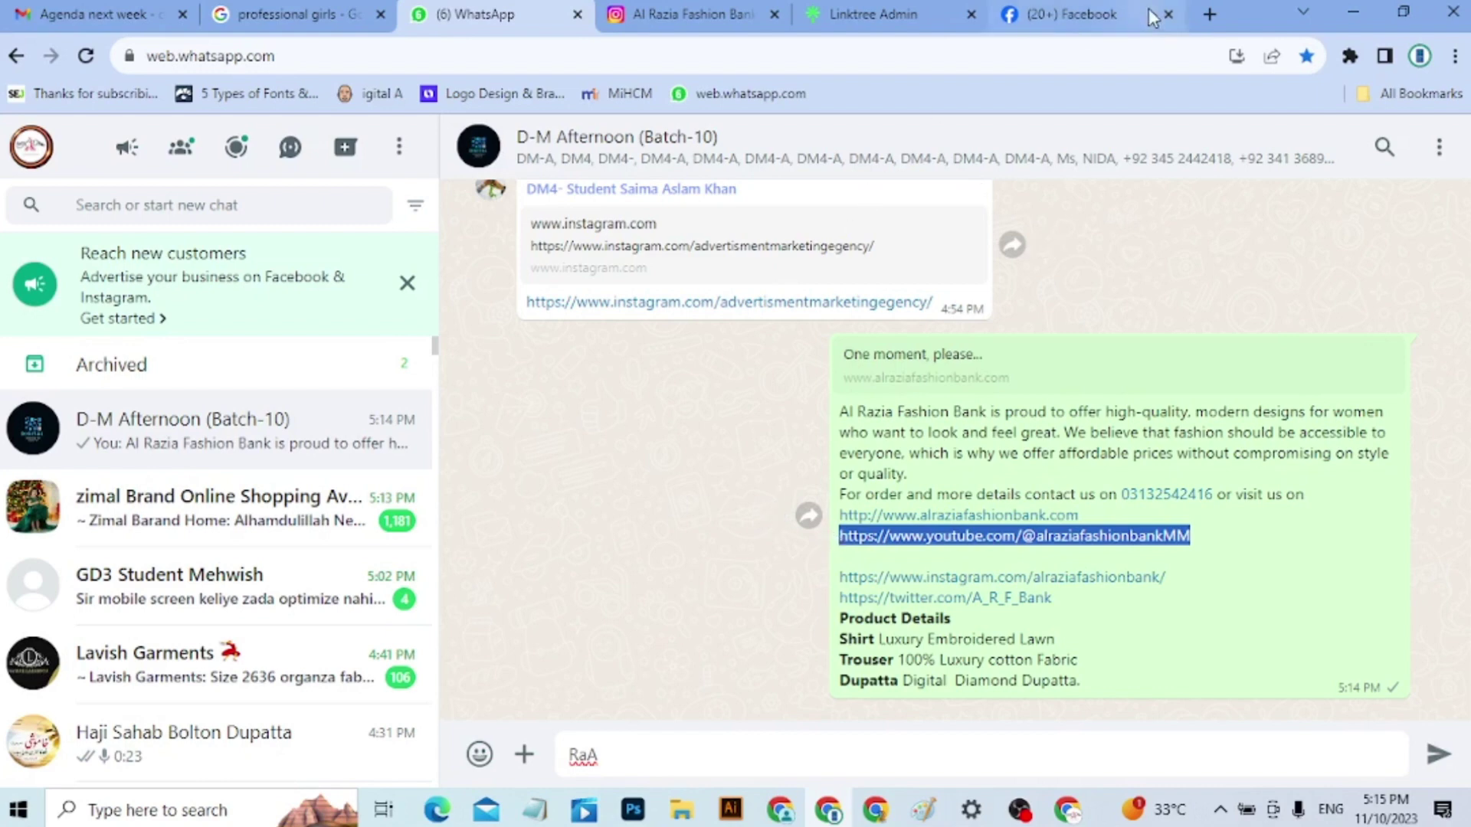
click(922, 6)
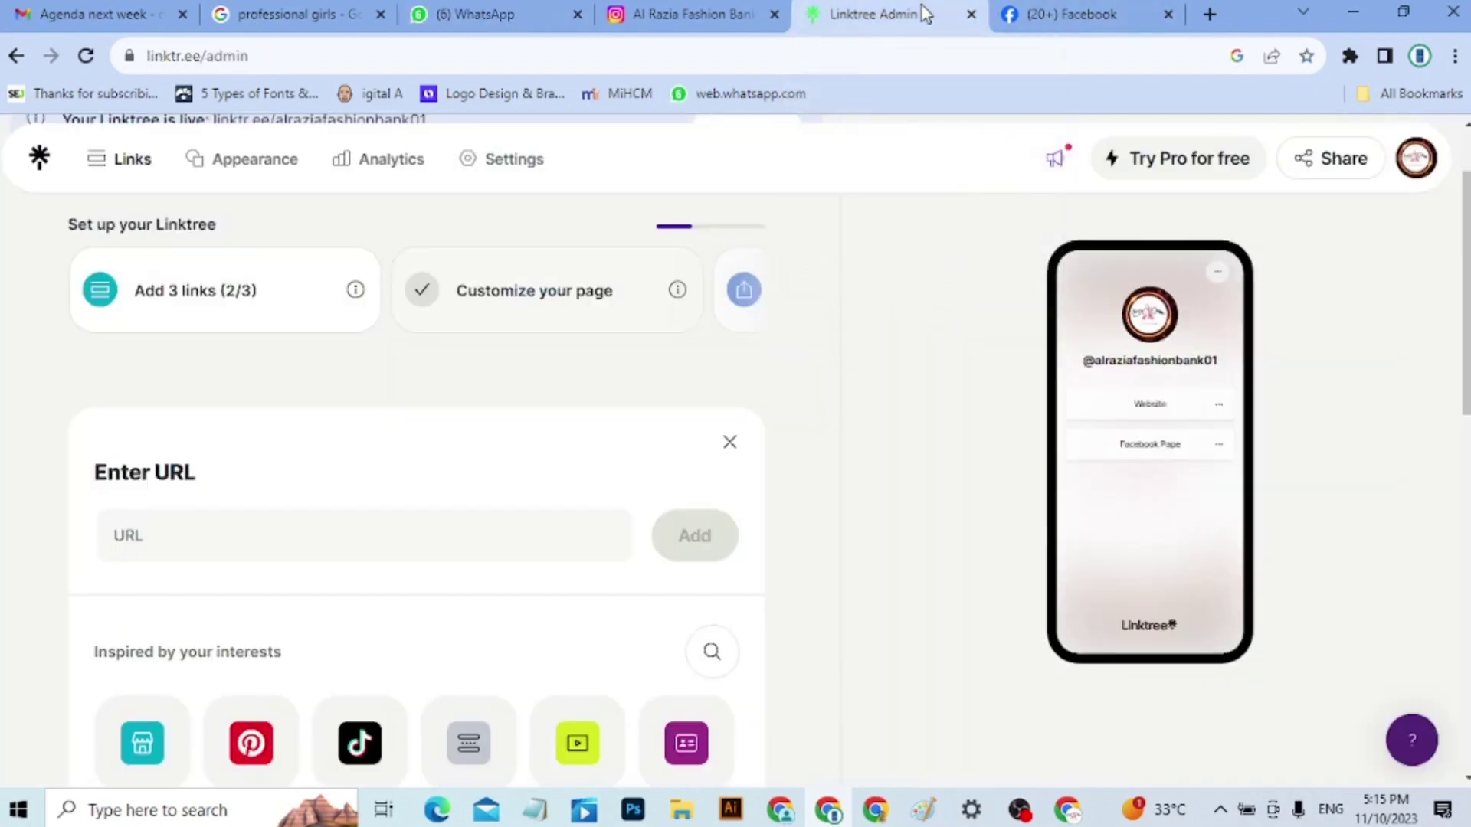
click(240, 521)
key(ctrl+v)
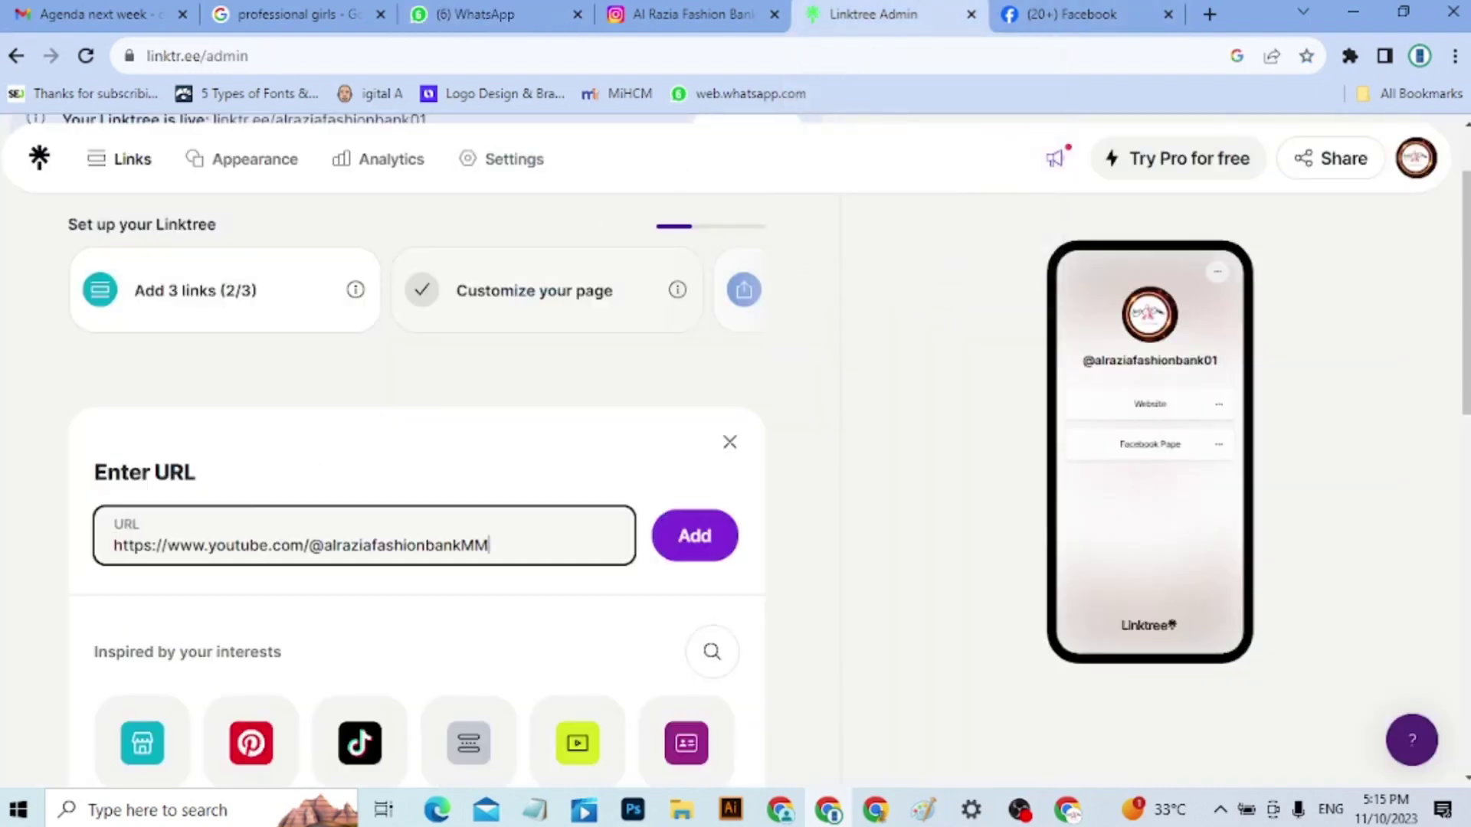
click(732, 550)
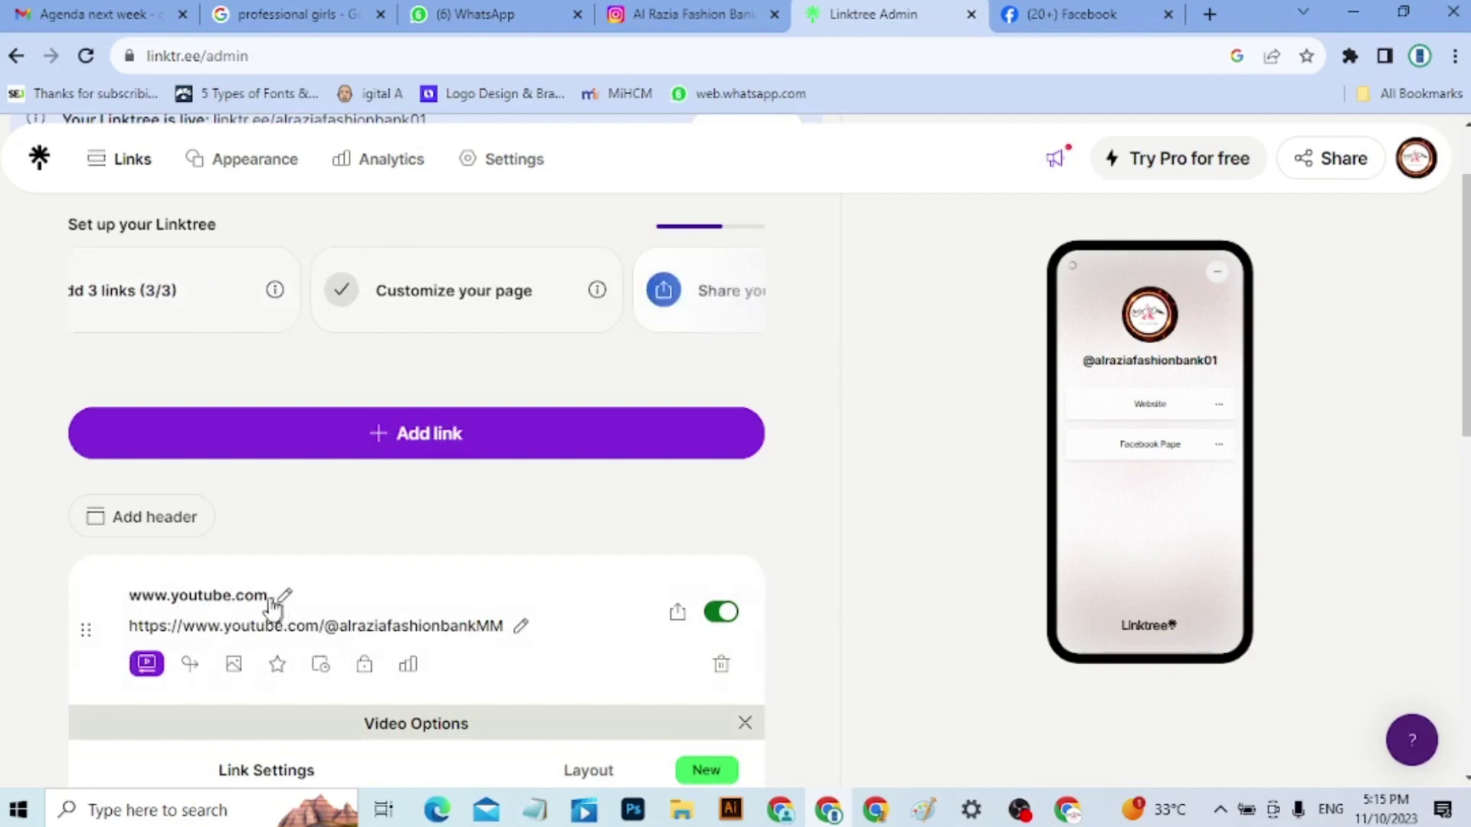
Shorten the title of the YouTube channel link to "youtube"
click(282, 599)
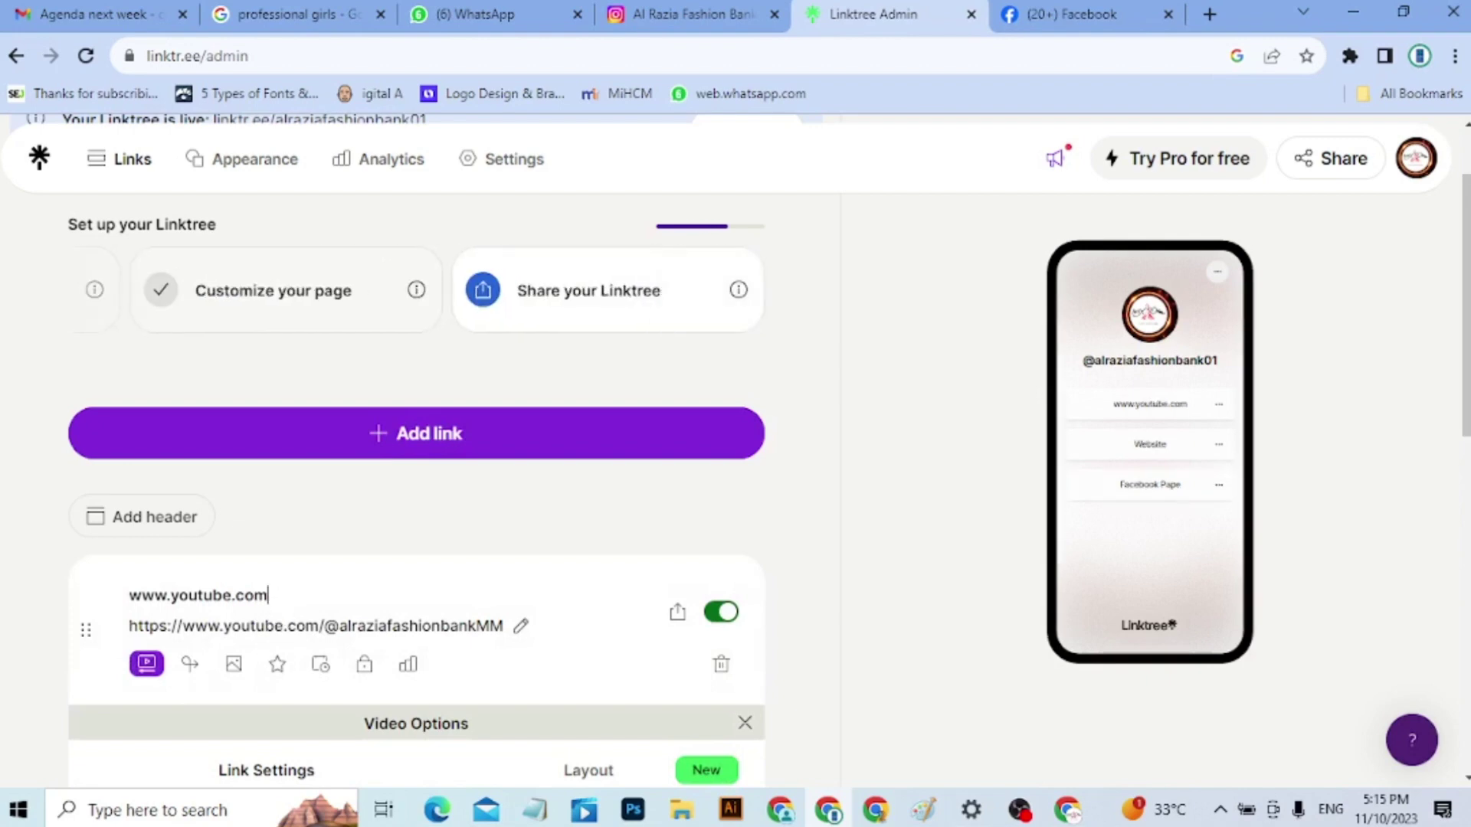
key(BackSpace)
key(BackSpace)
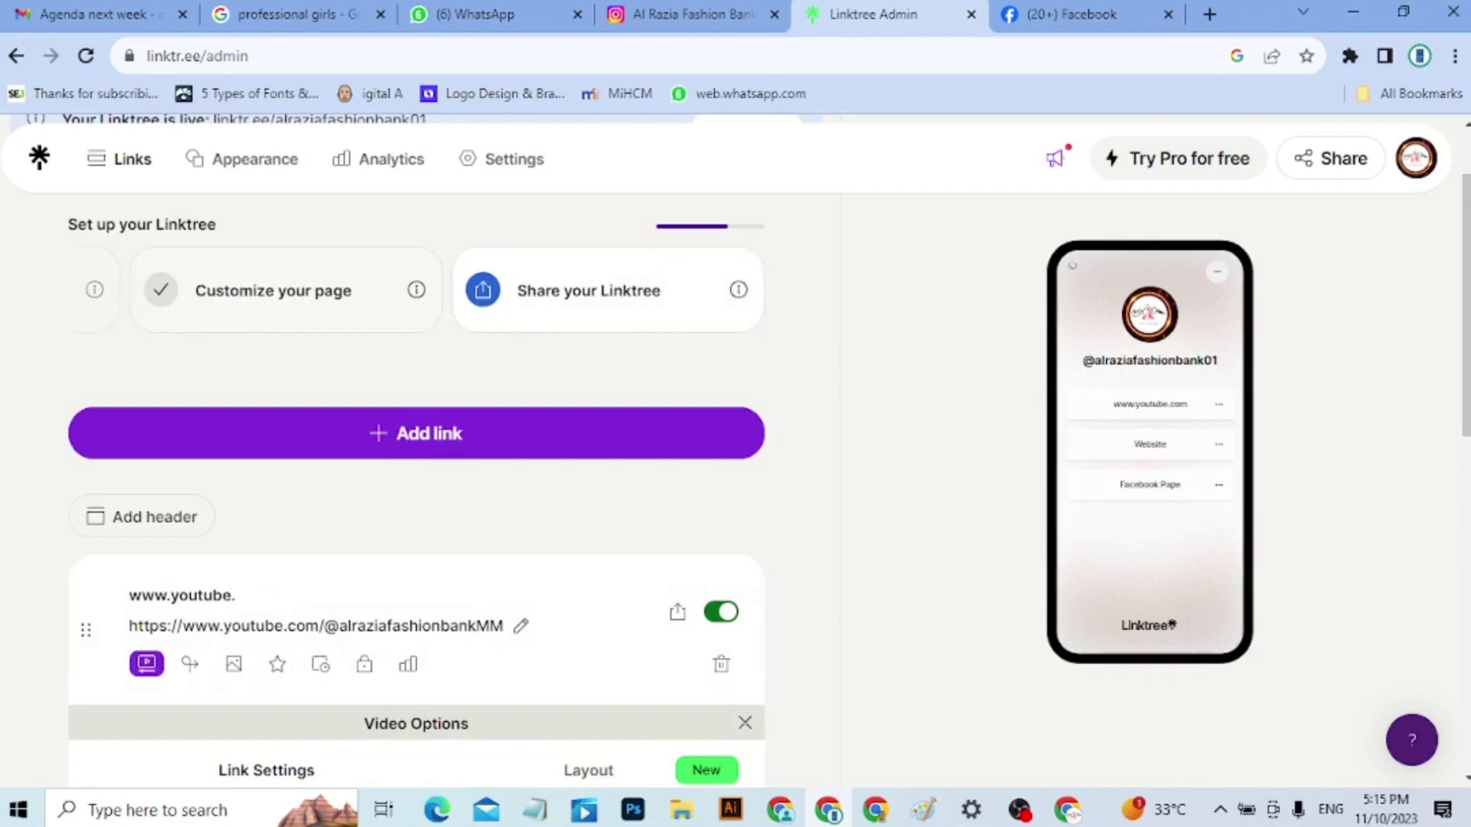
key(BackSpace)
key(Left)
key(Left)
key(Left)
key(Left)
key(Left)
key(Left)
key(Left)
key(Left)
key(Left)
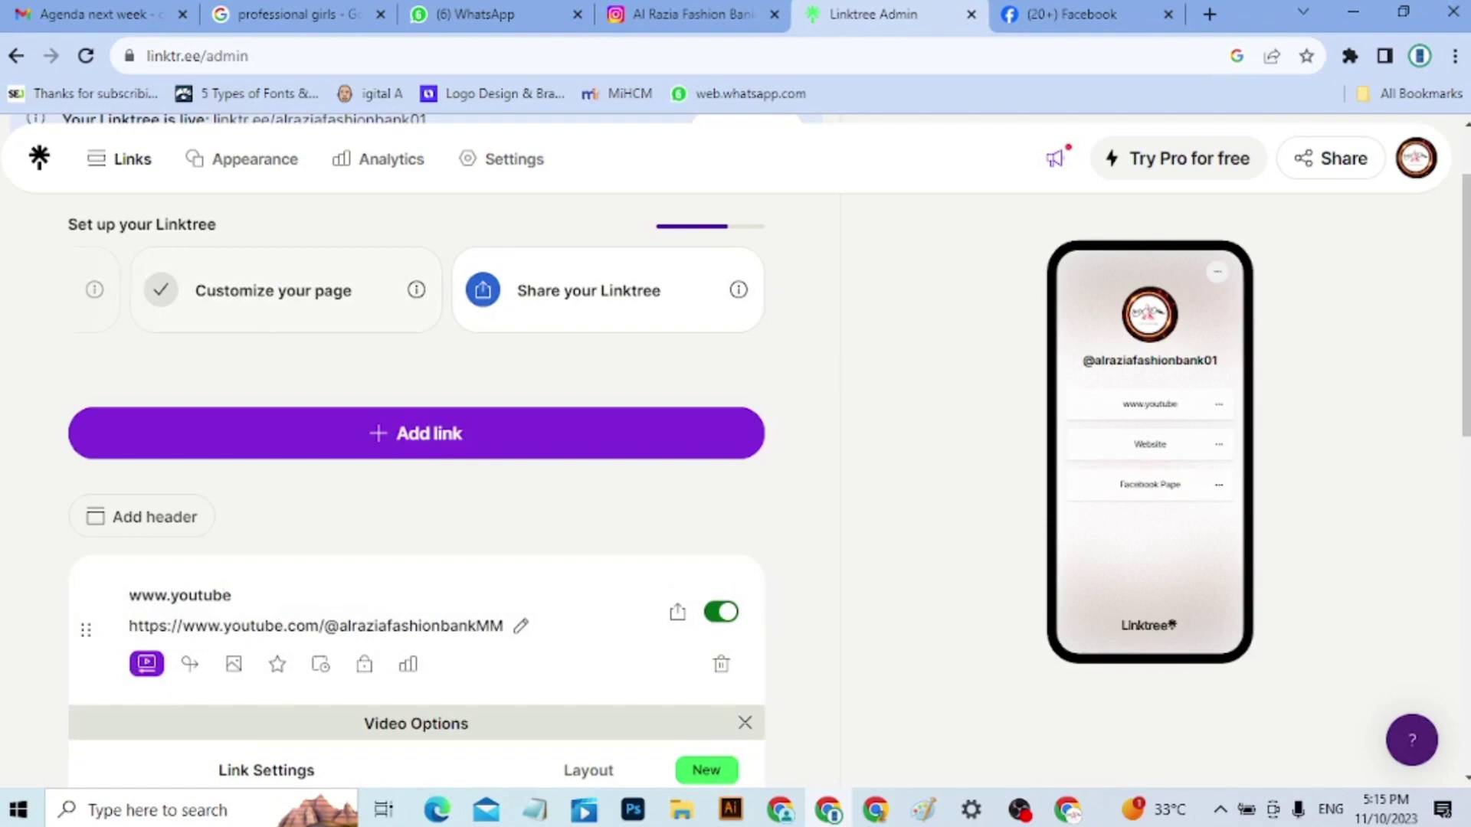
key(BackSpace)
key(BackSpace)
key(BackSpace)
key(BackSpace)
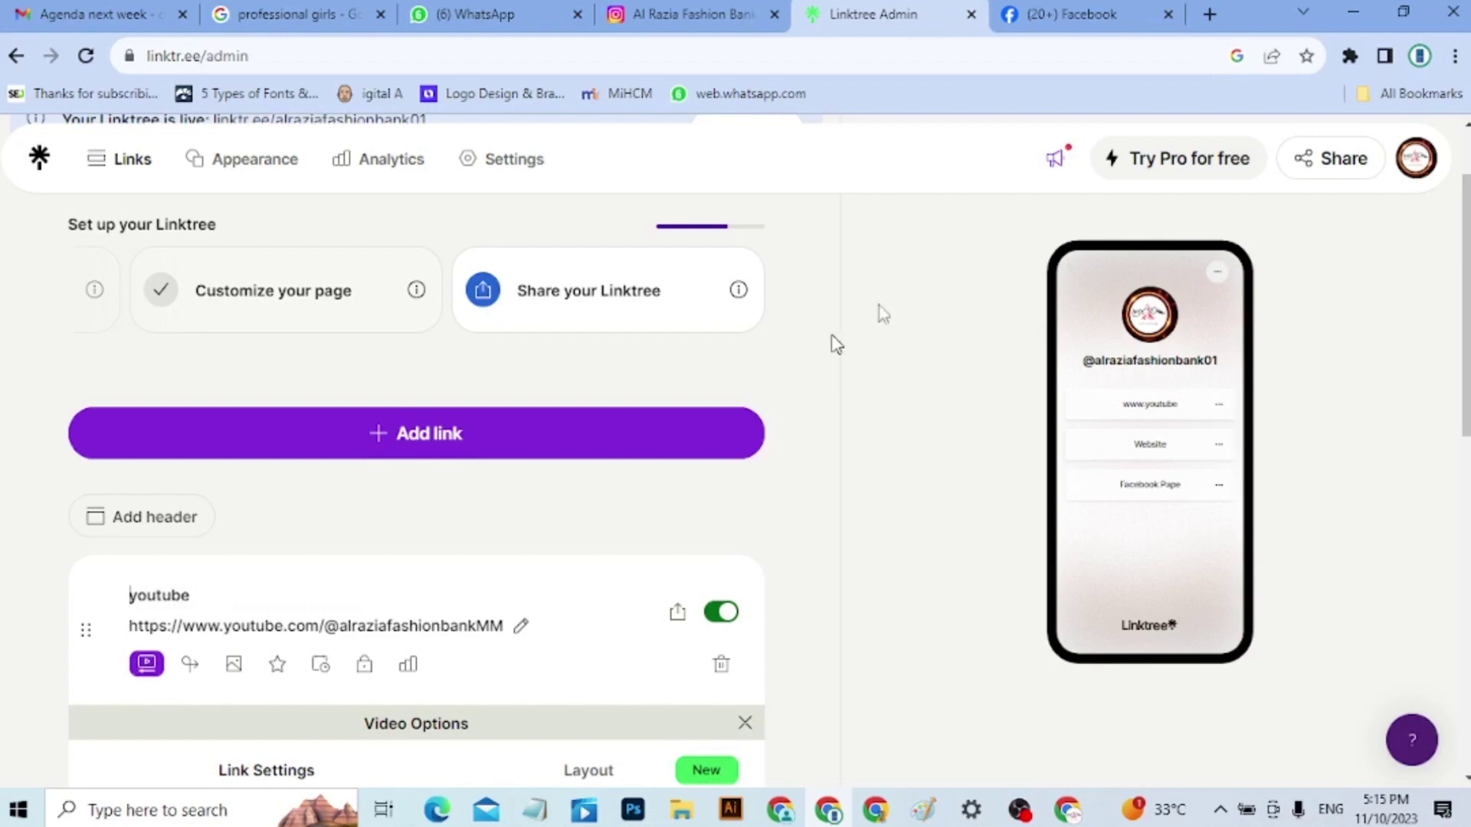
click(537, 454)
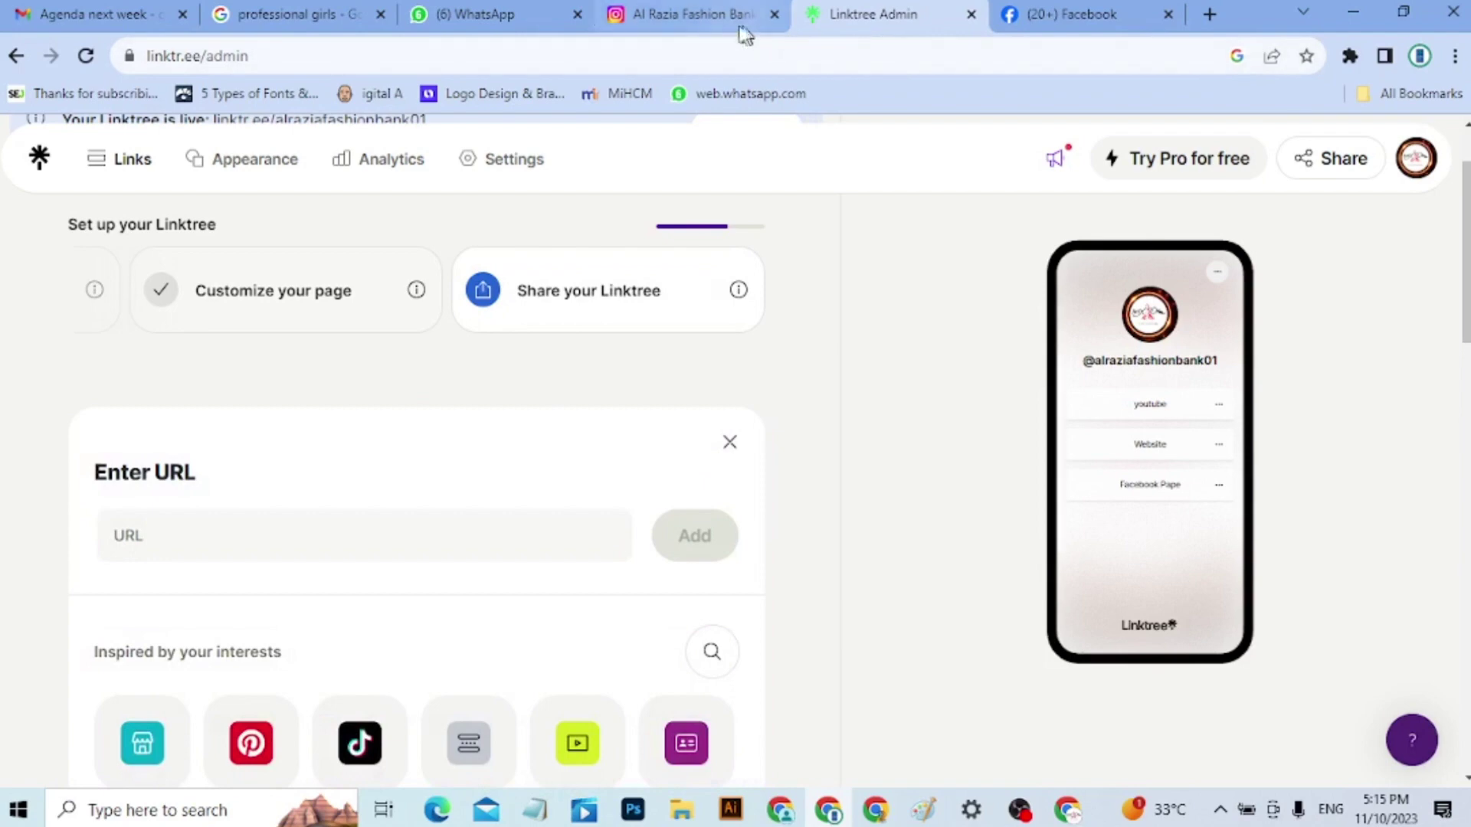
click(477, 20)
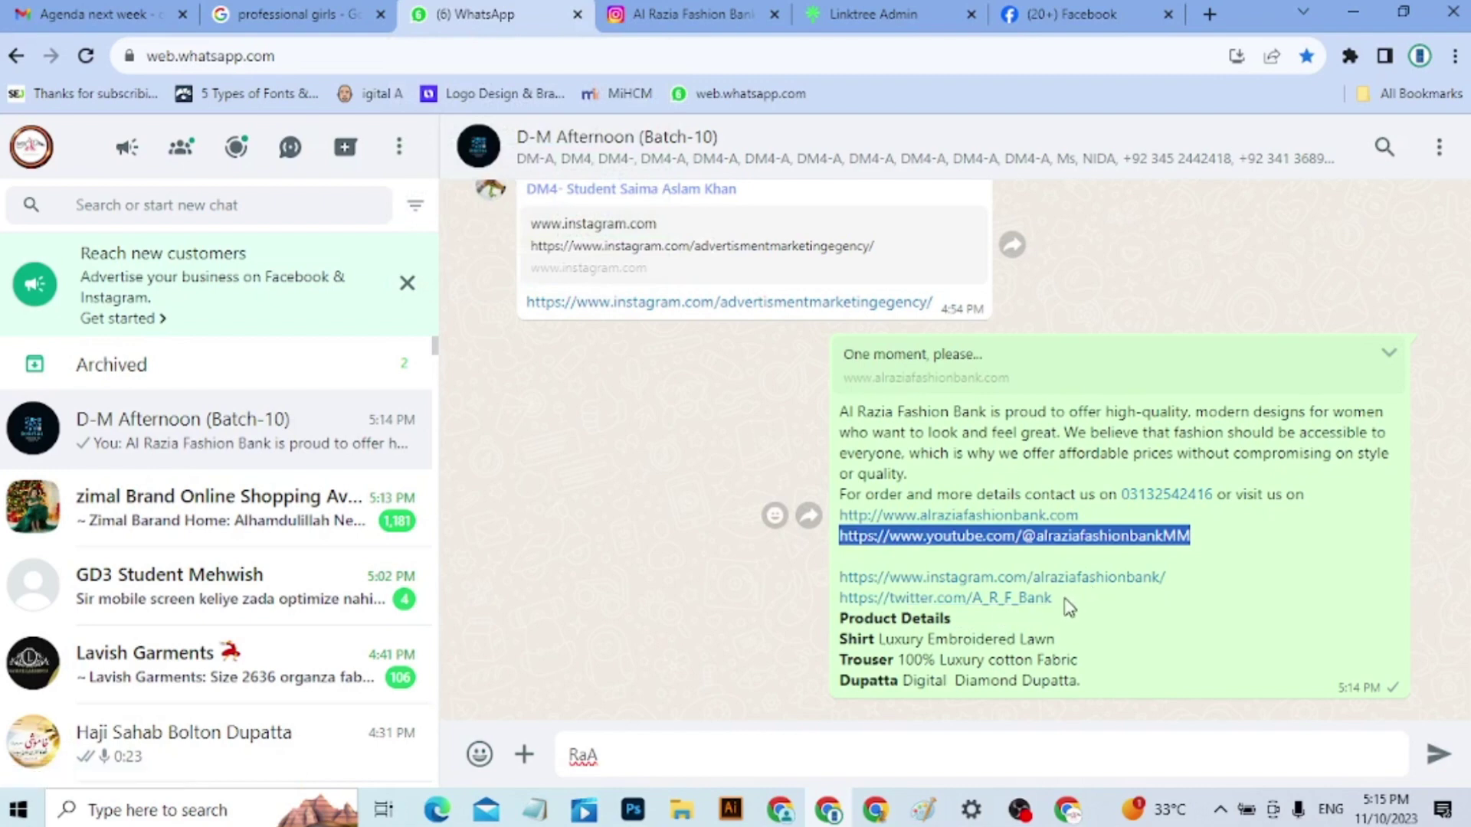
drag(1054, 599, 858, 598)
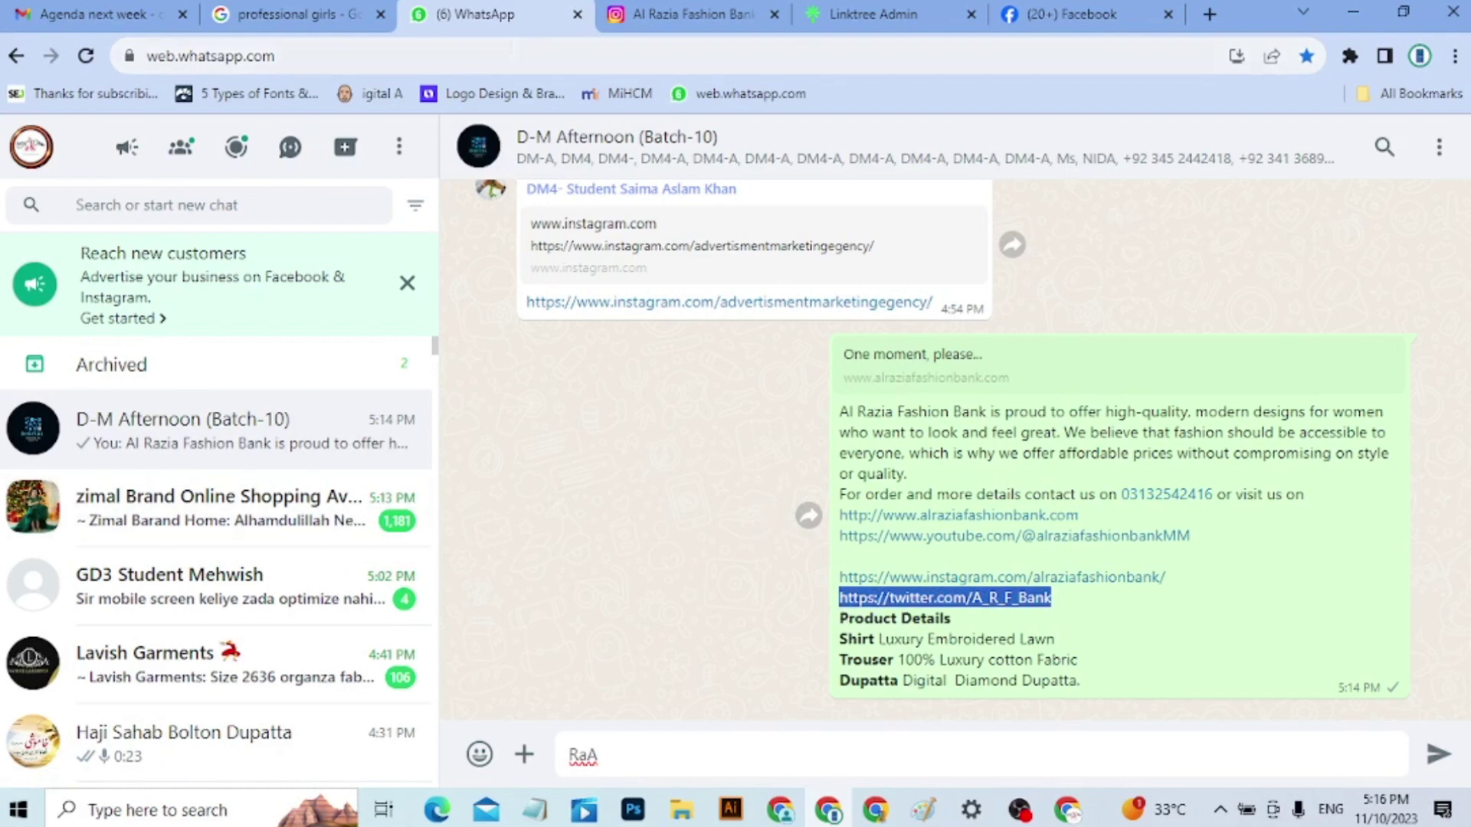
click(871, 12)
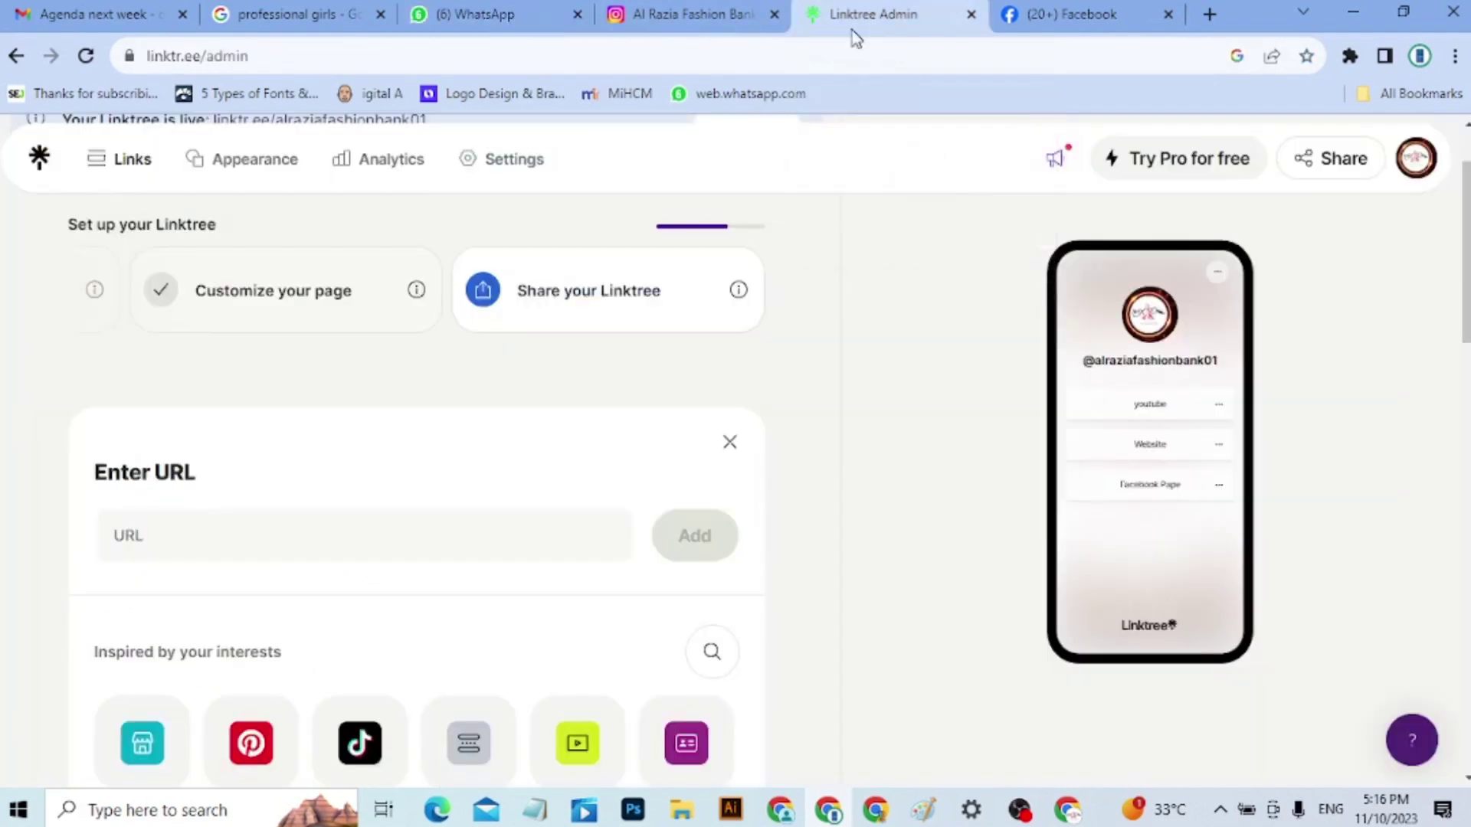
click(272, 531)
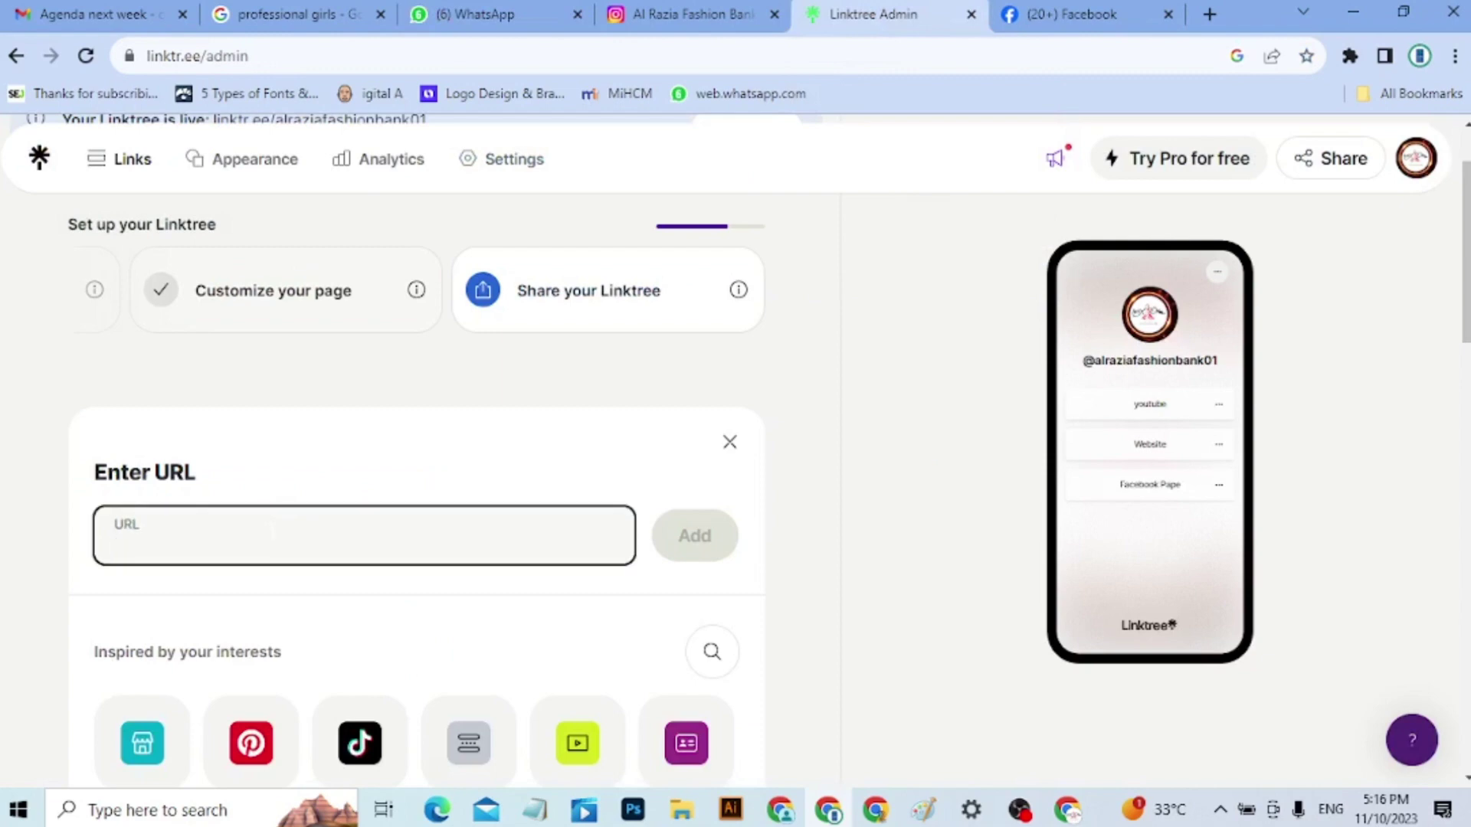
text(https://twitter.com/A_R_F_Bank)
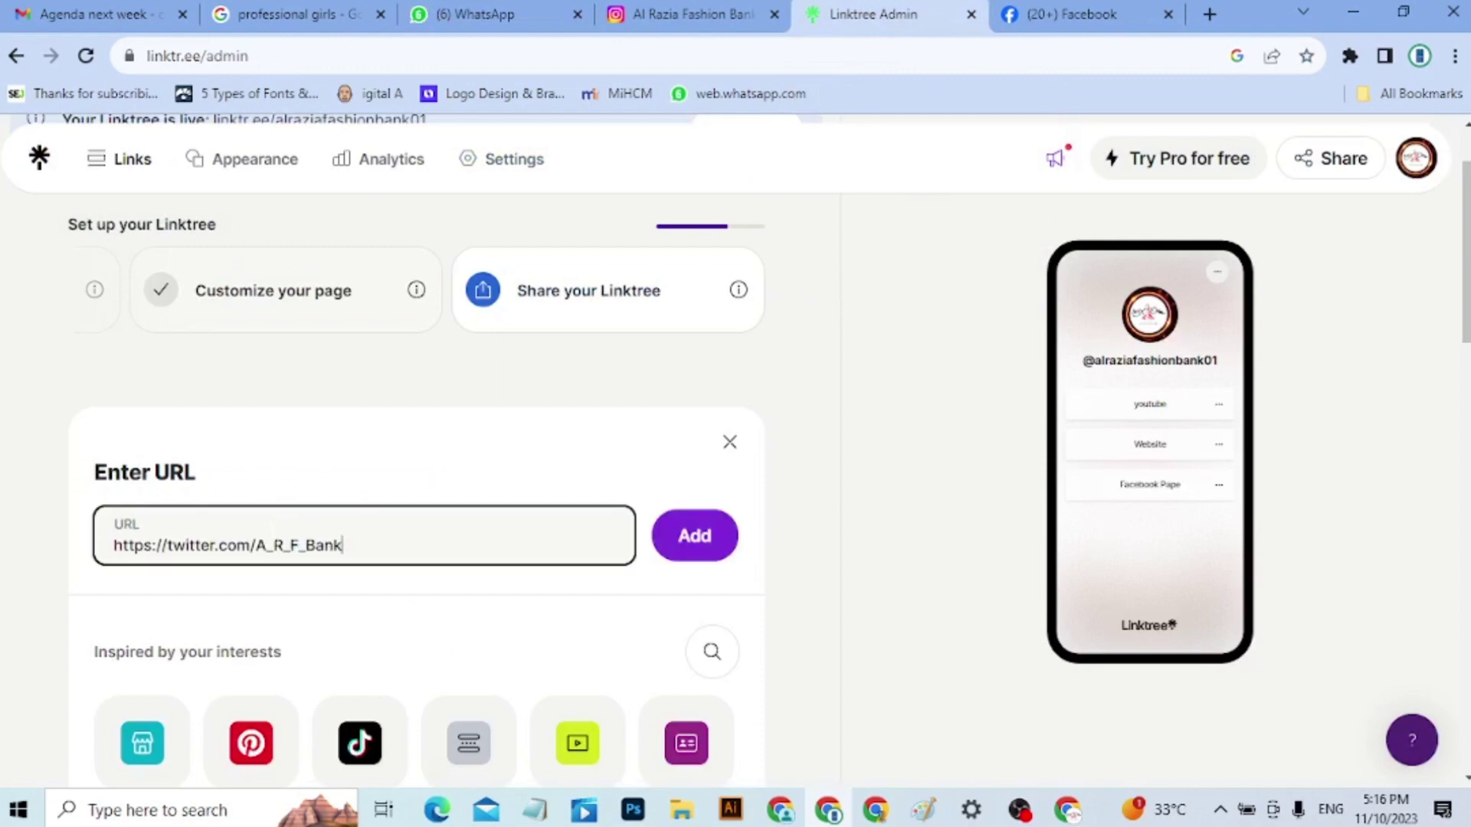
click(697, 534)
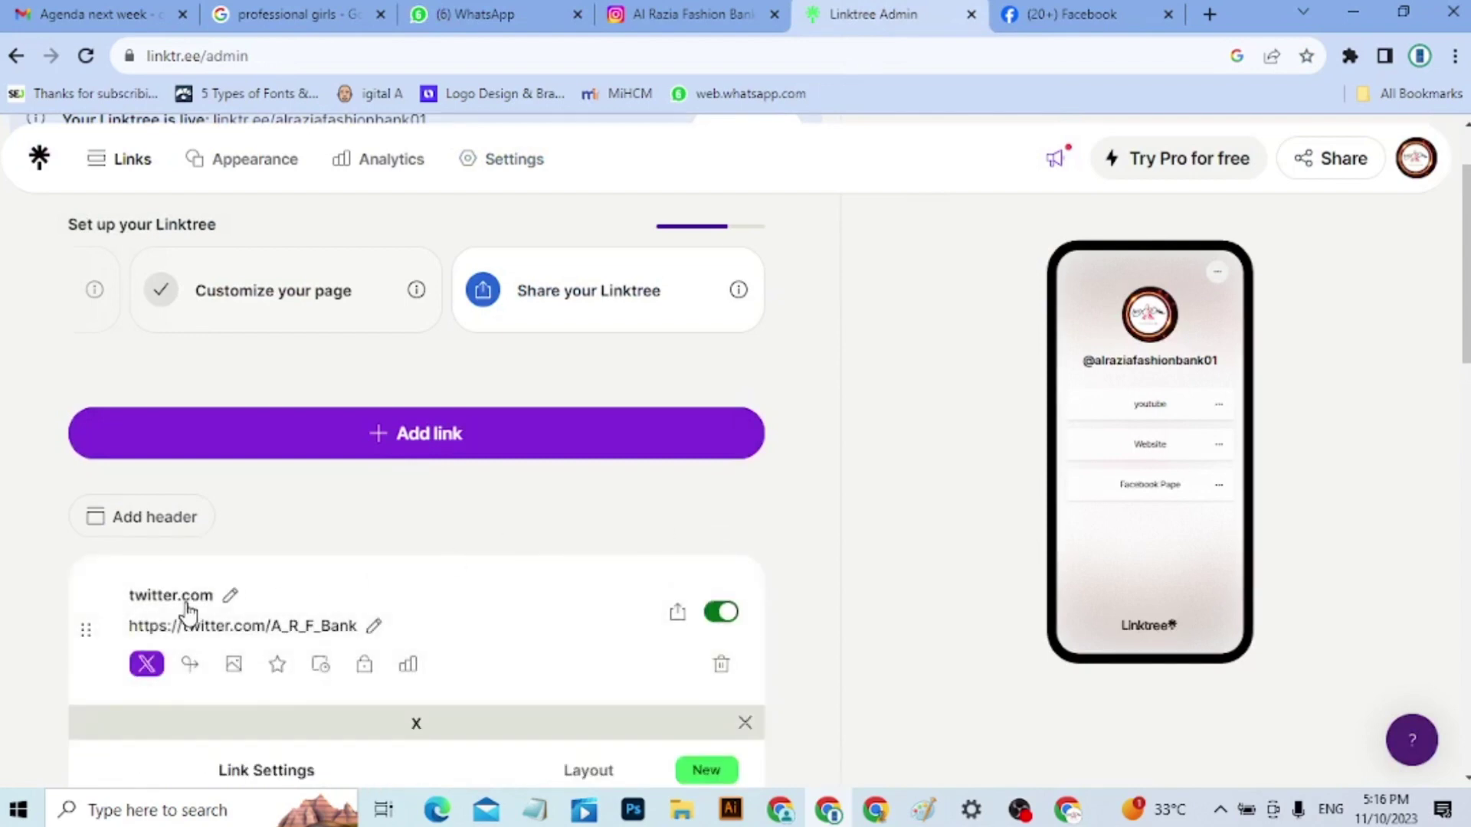
Shorten the title of the twitter.com link to "twitter"
click(230, 596)
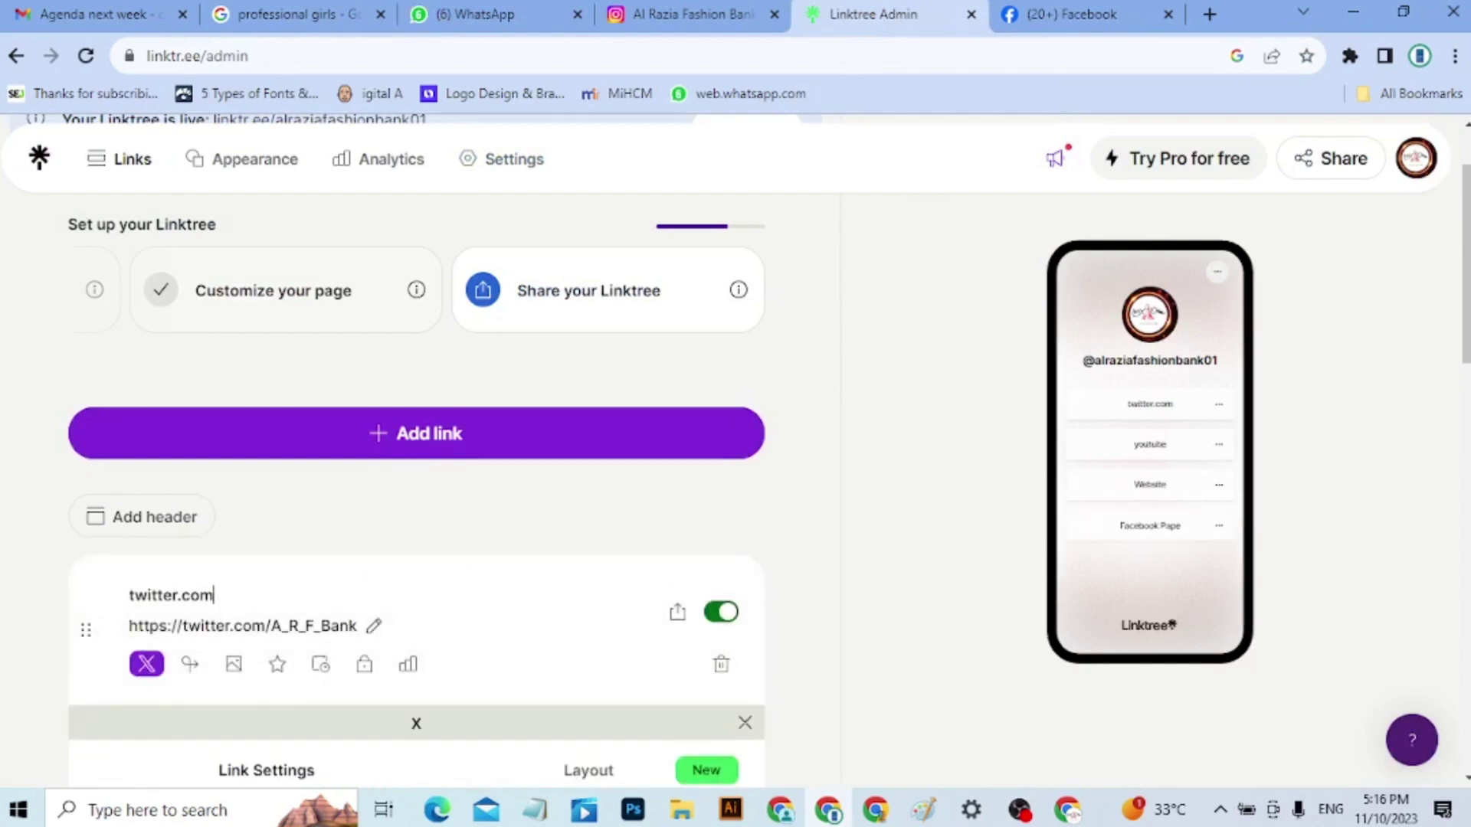
key(BackSpace)
key(BackSpace)
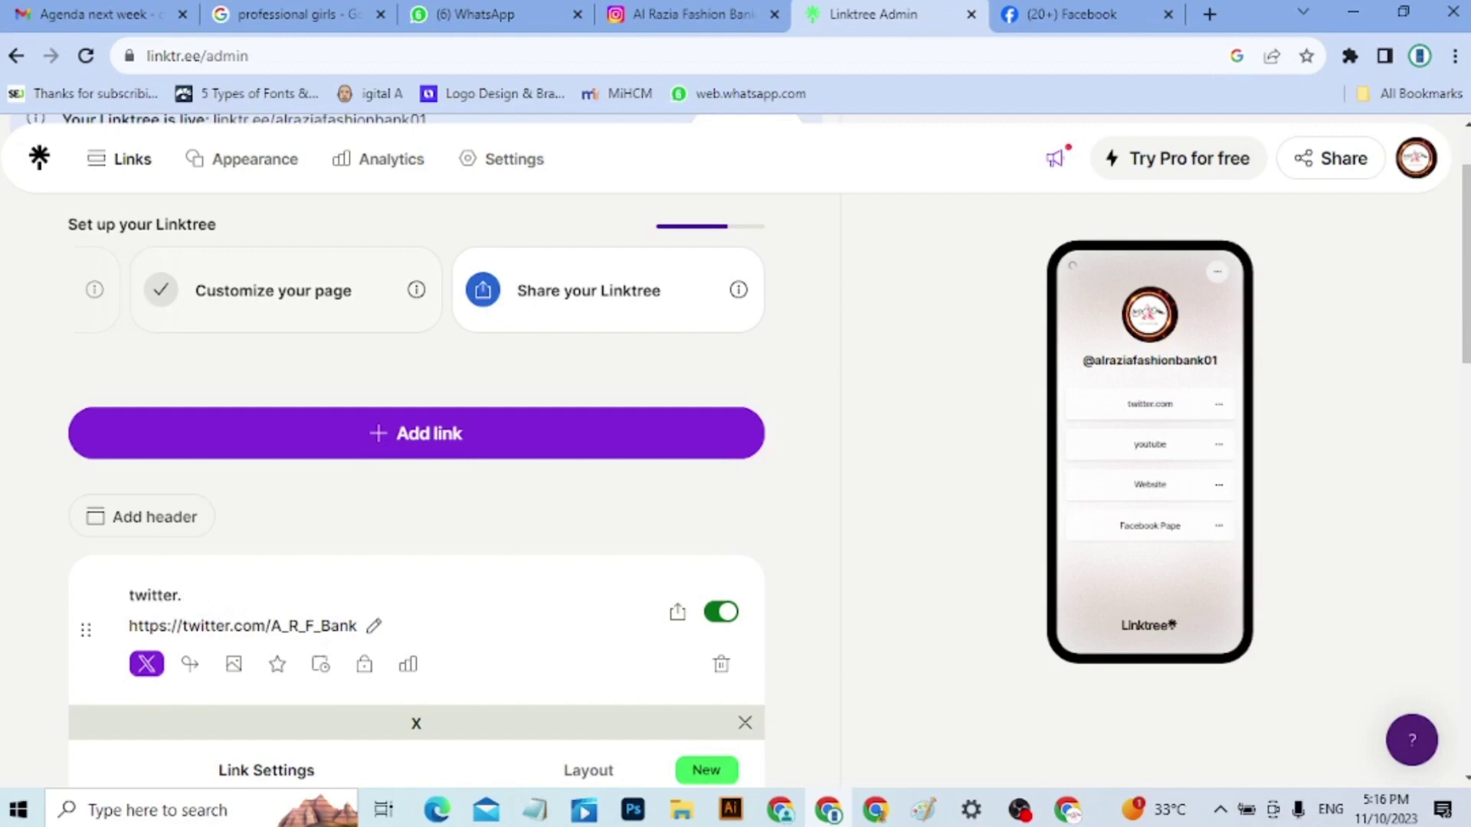
key(BackSpace)
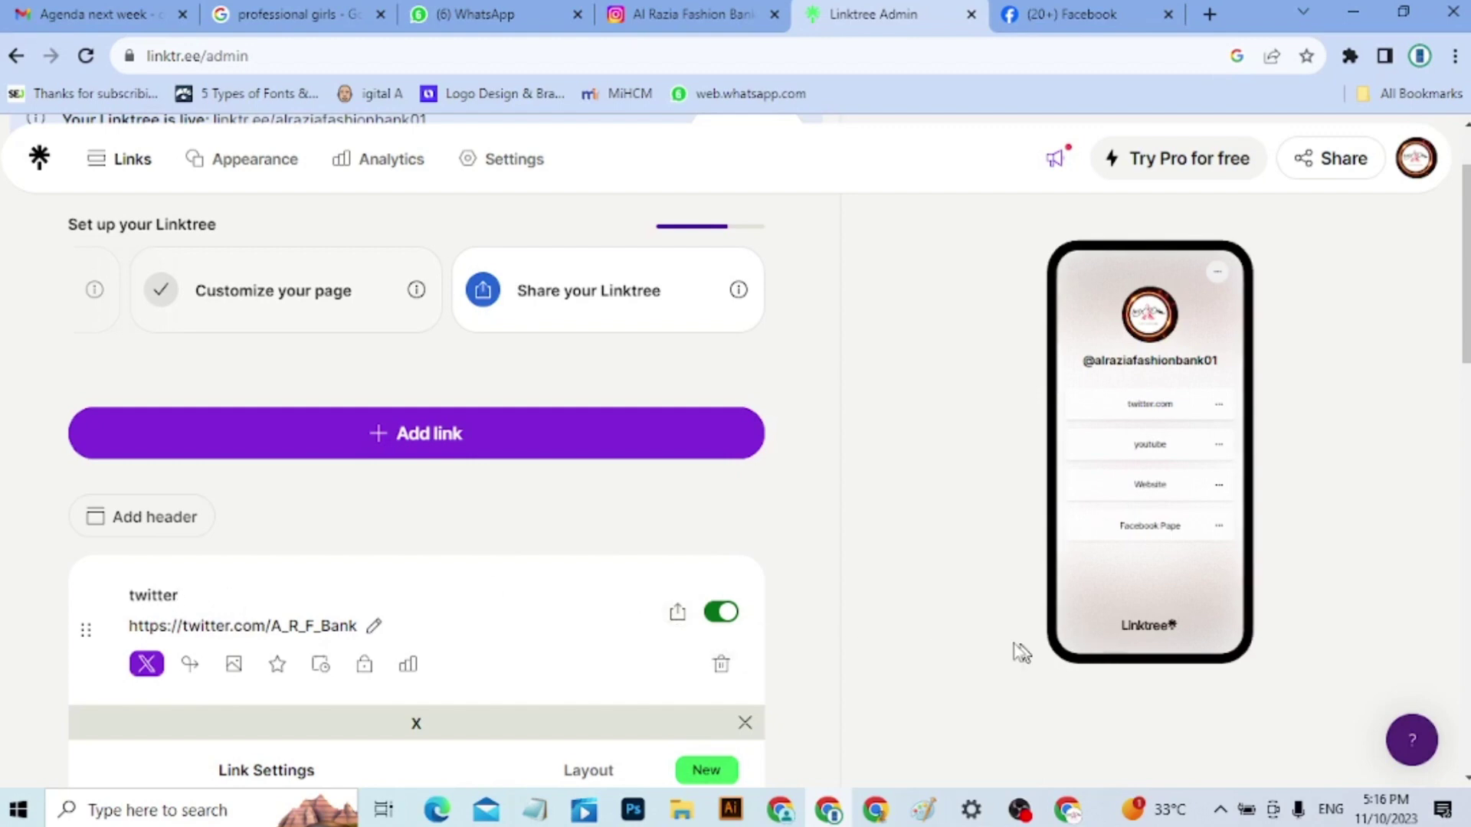
click(982, 643)
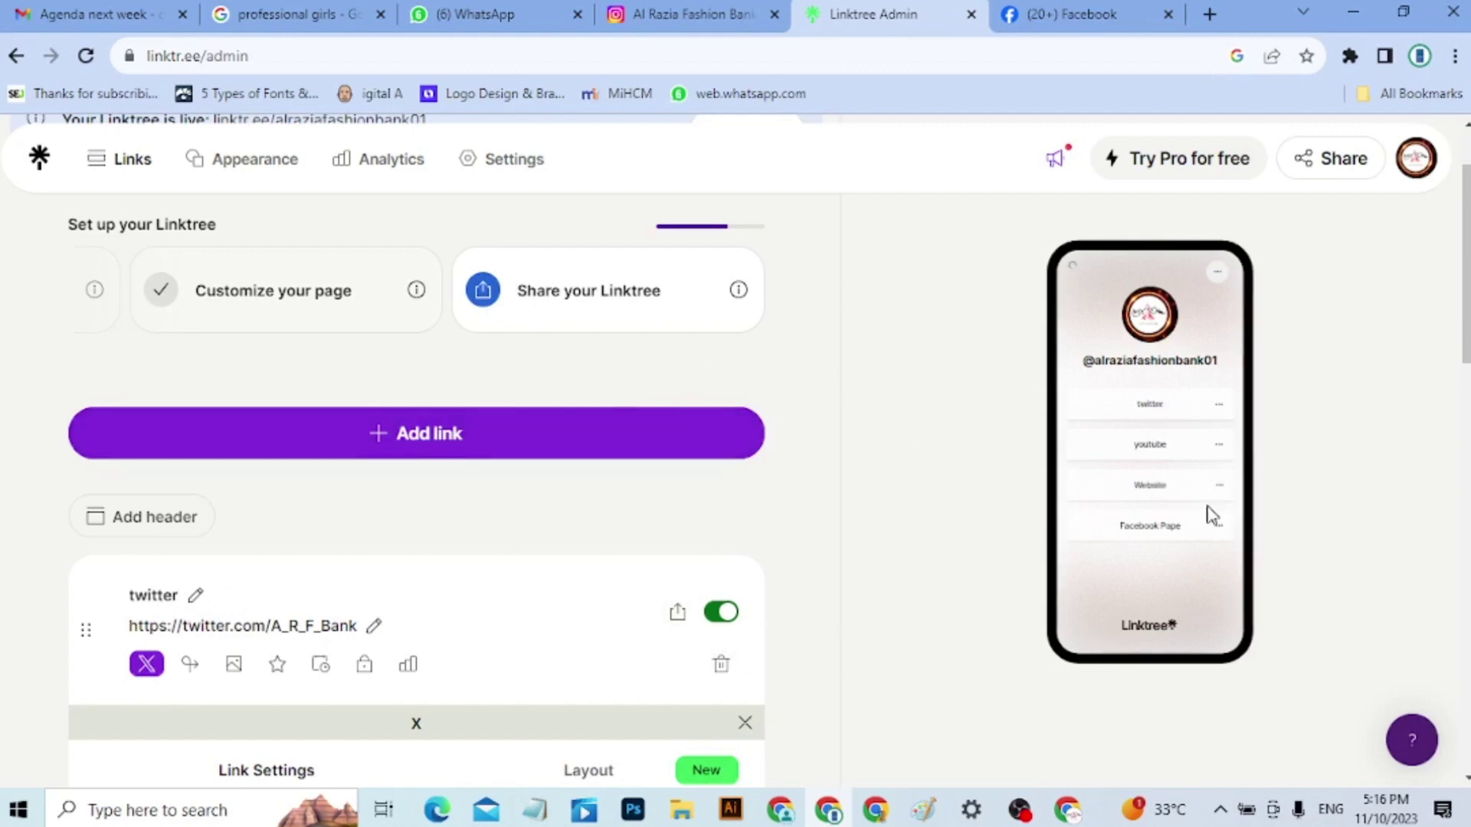
drag(1465, 355, 1465, 564)
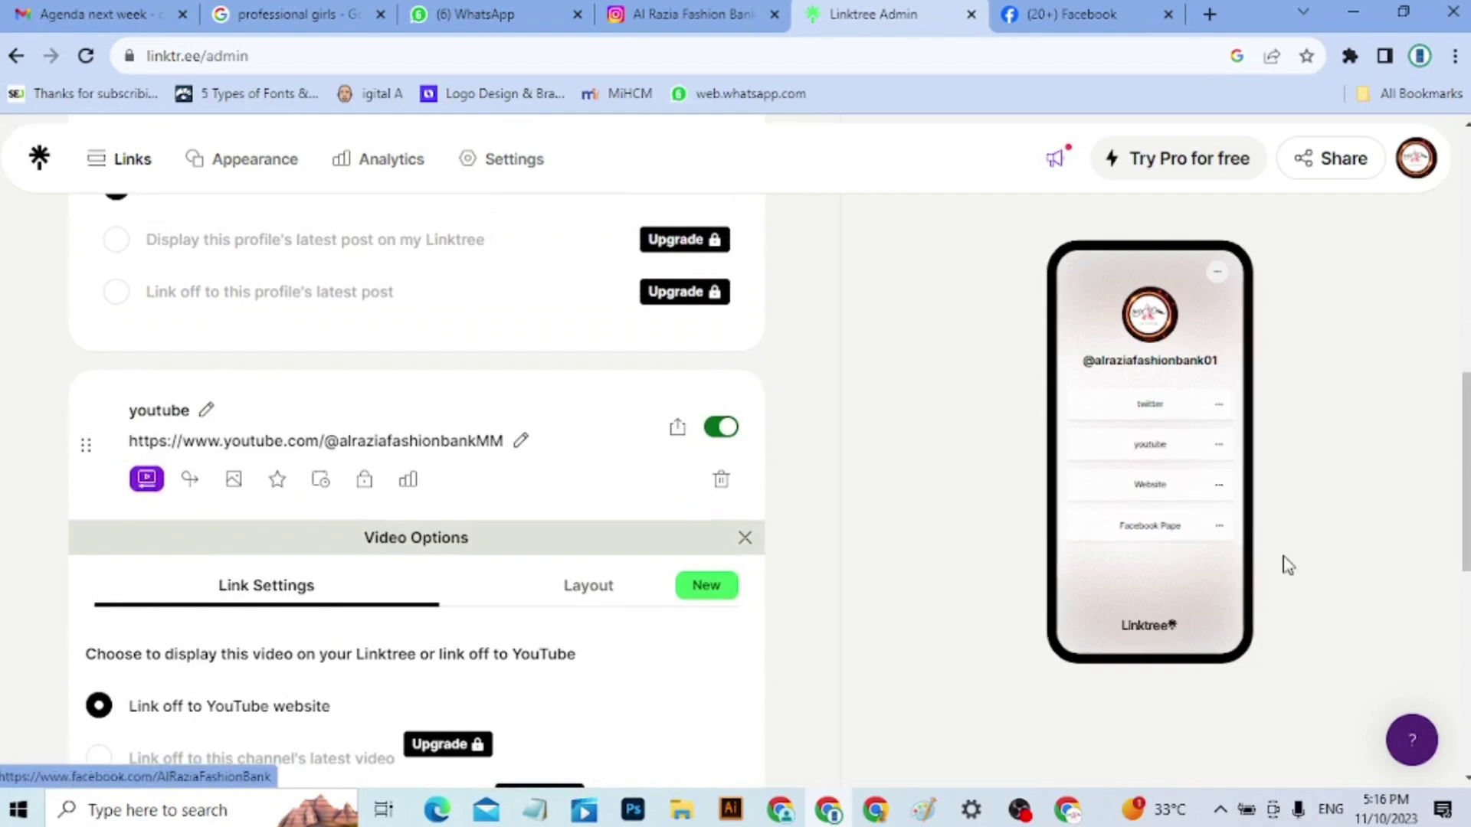
drag(1469, 542, 1468, 391)
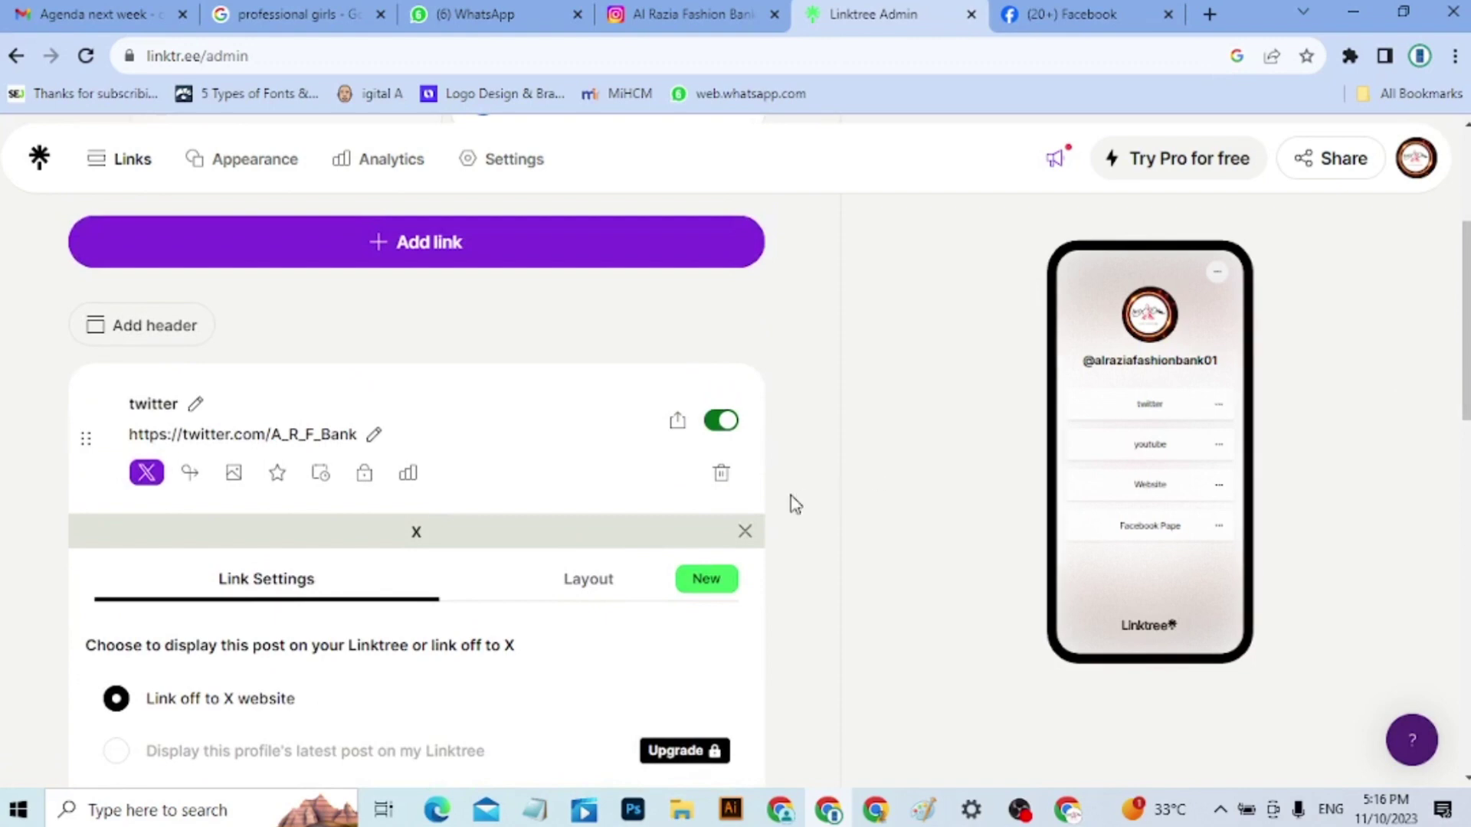
click(621, 244)
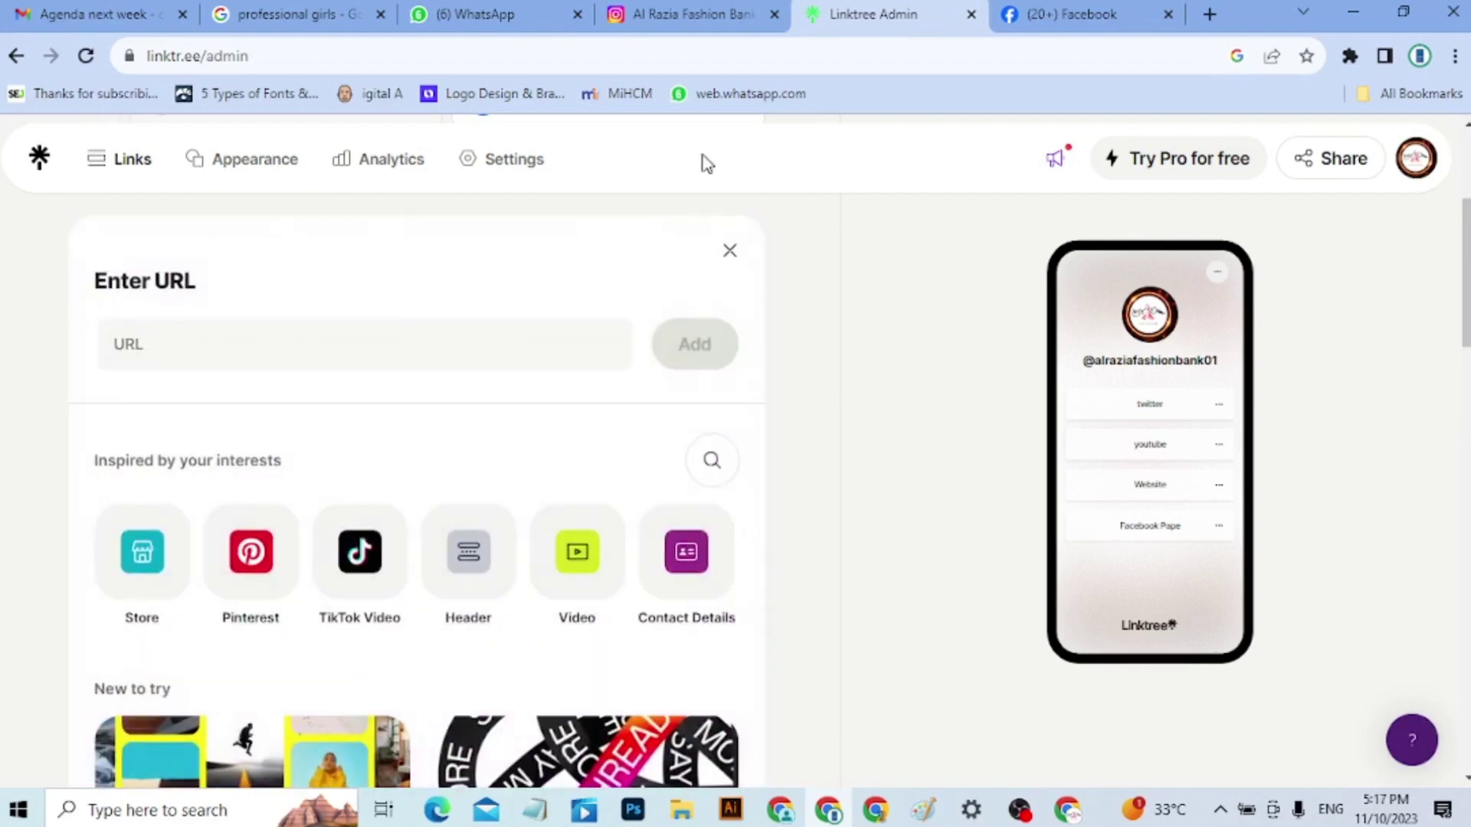
click(693, 11)
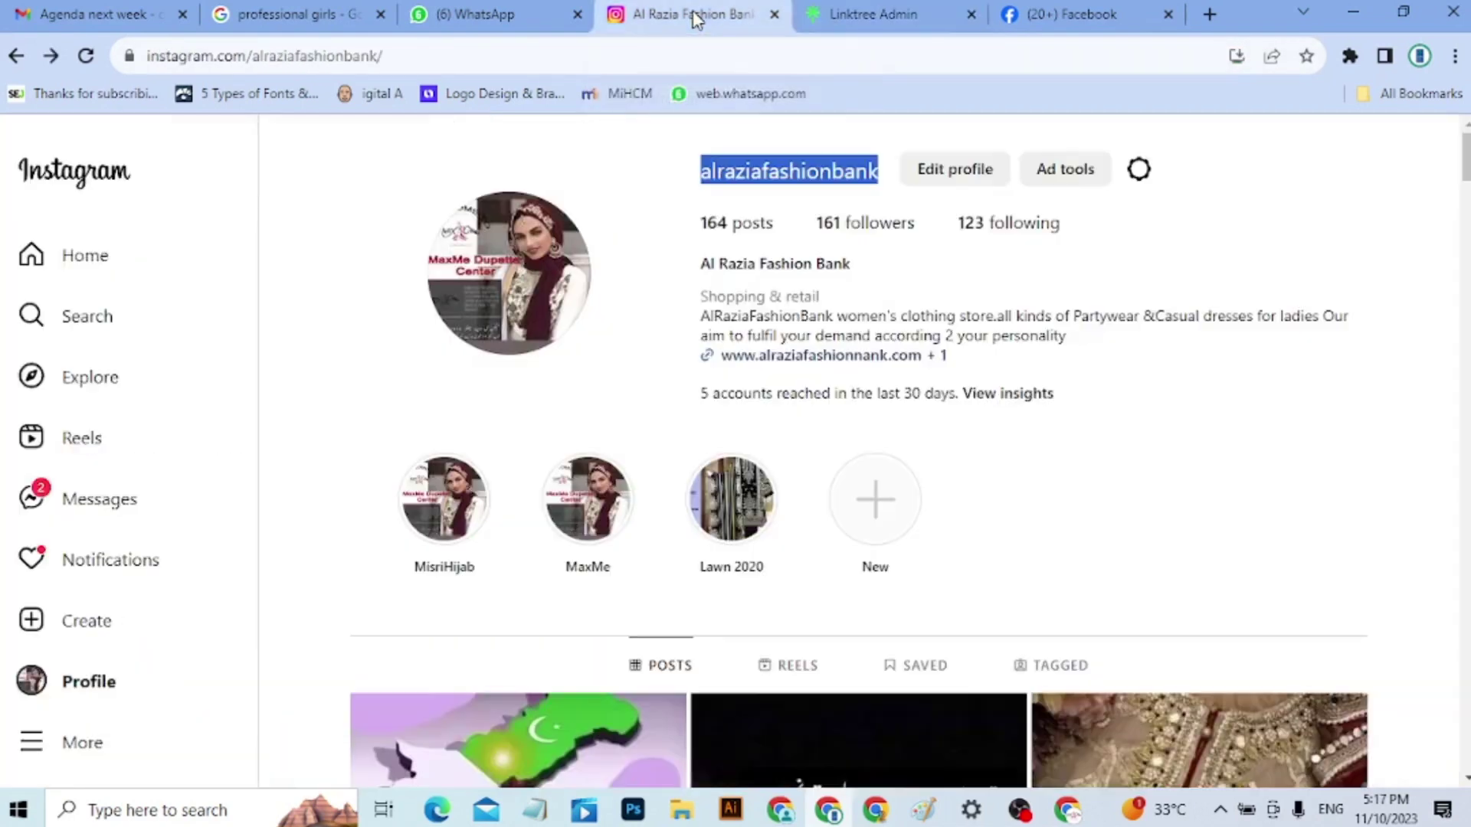
drag(414, 56, 146, 56)
key(ctrl+c)
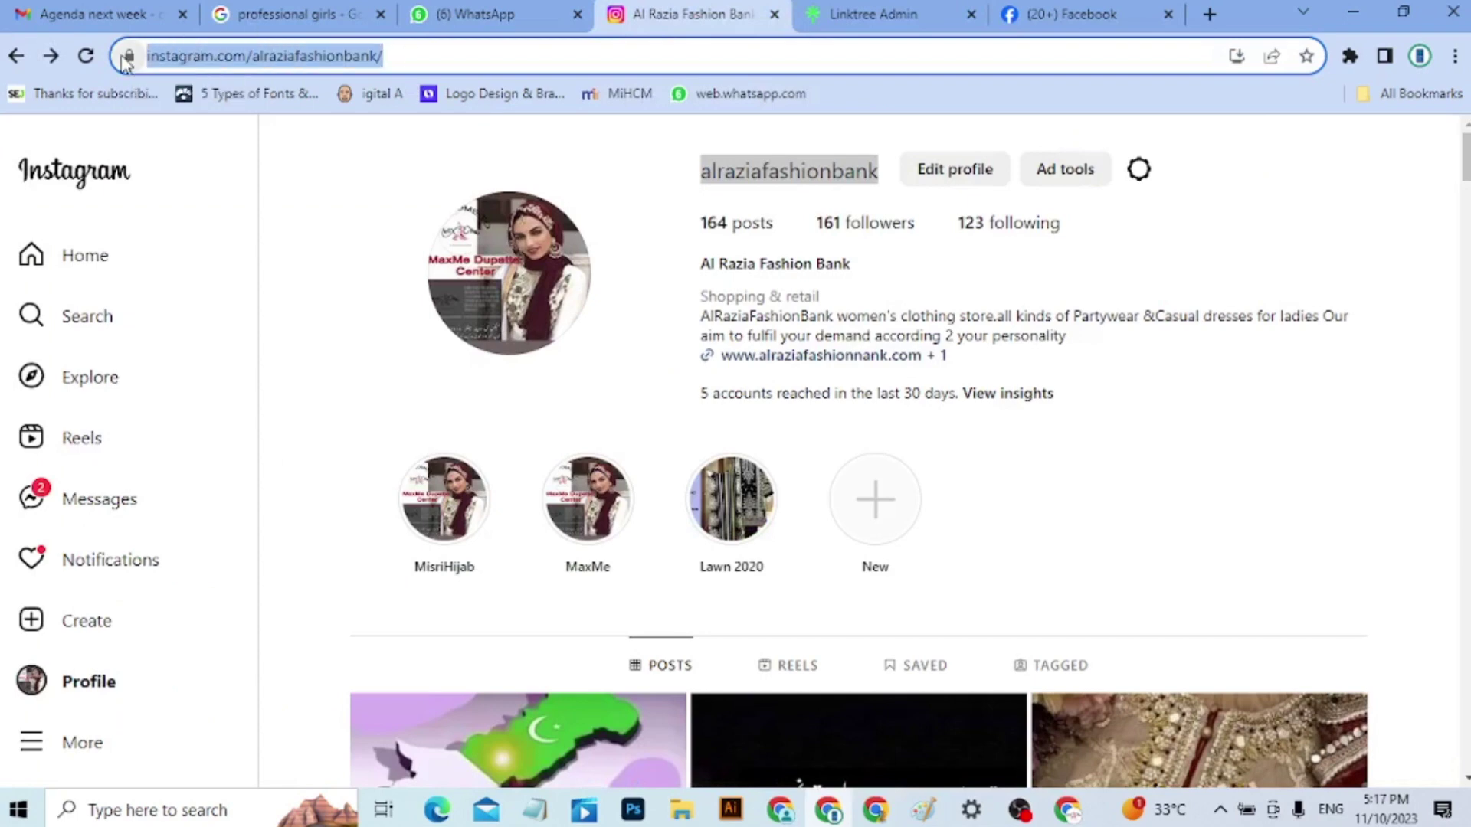
click(913, 14)
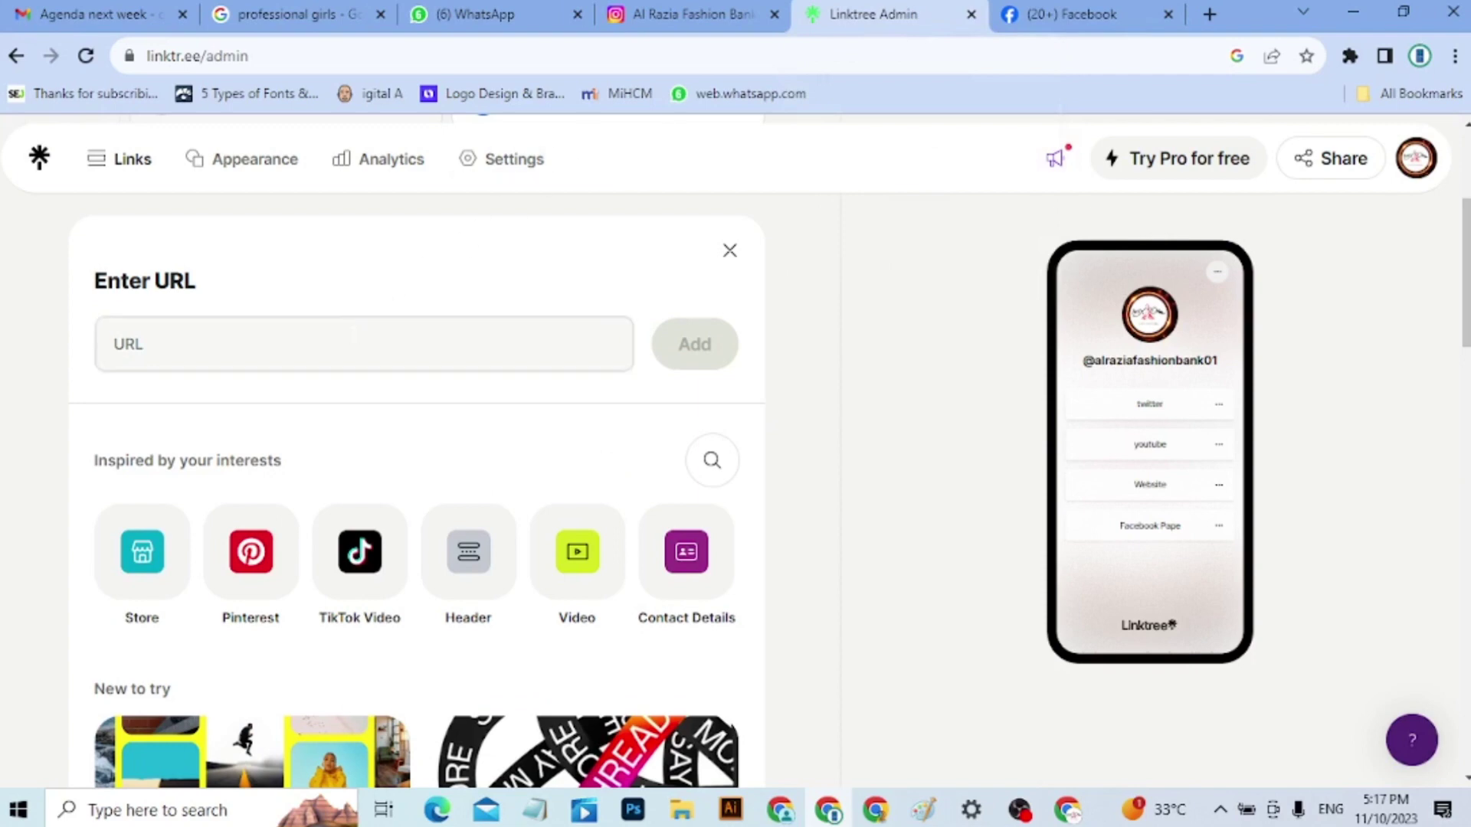
click(354, 334)
key(ctrl+v)
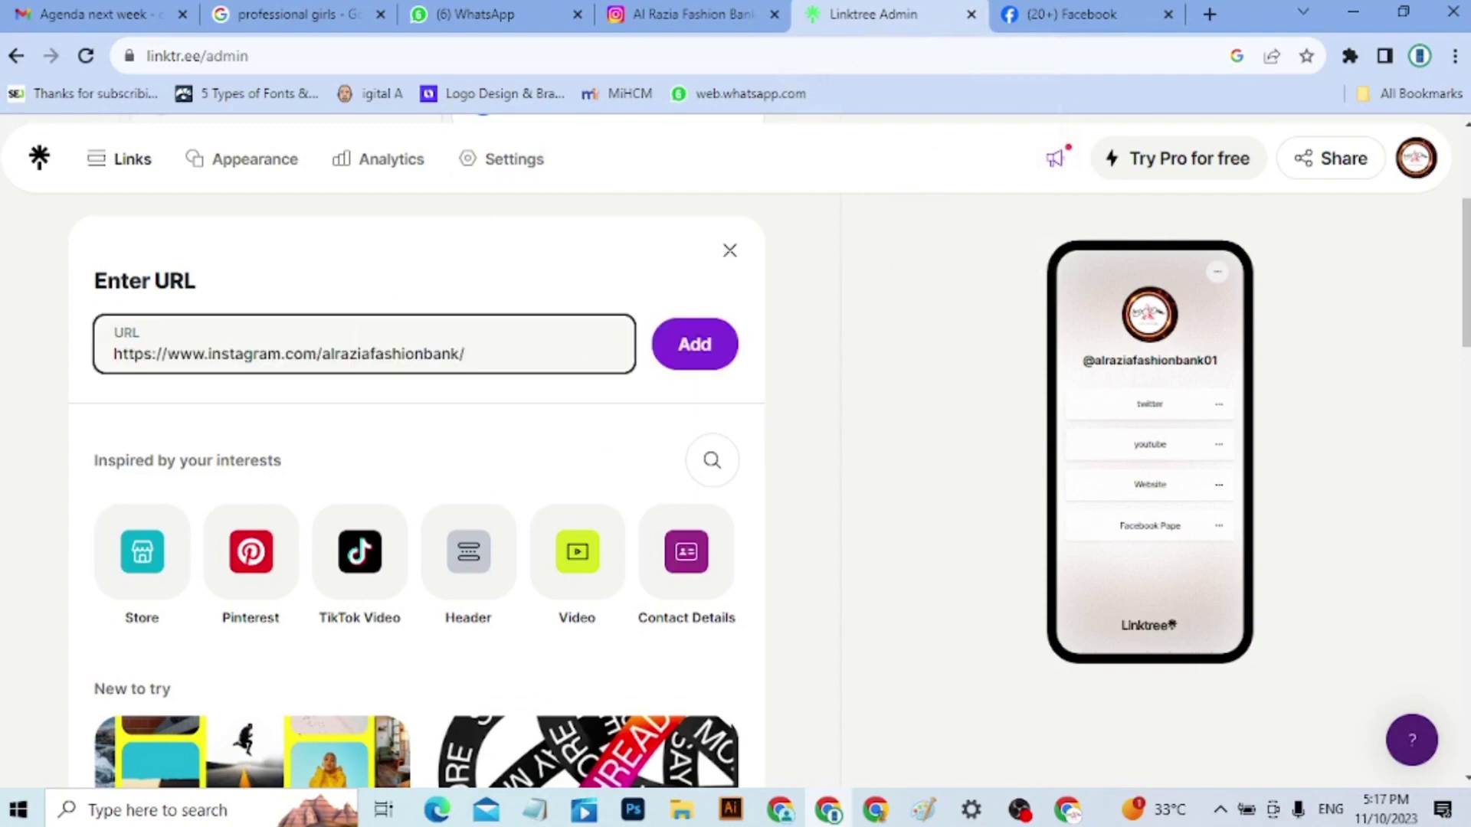
click(695, 366)
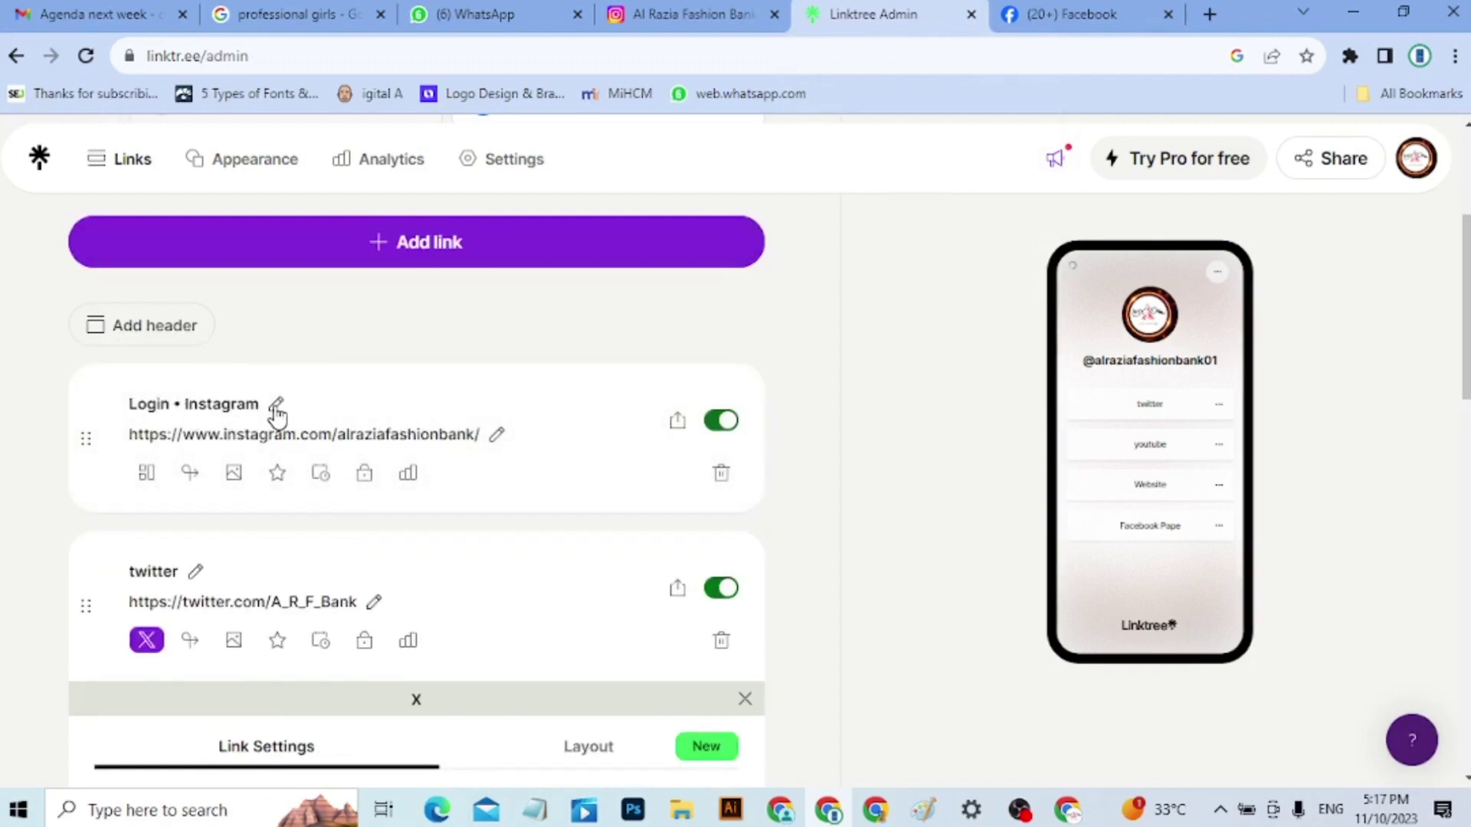
Shorten the title of the Instagram profile link to "Instagram"
click(277, 408)
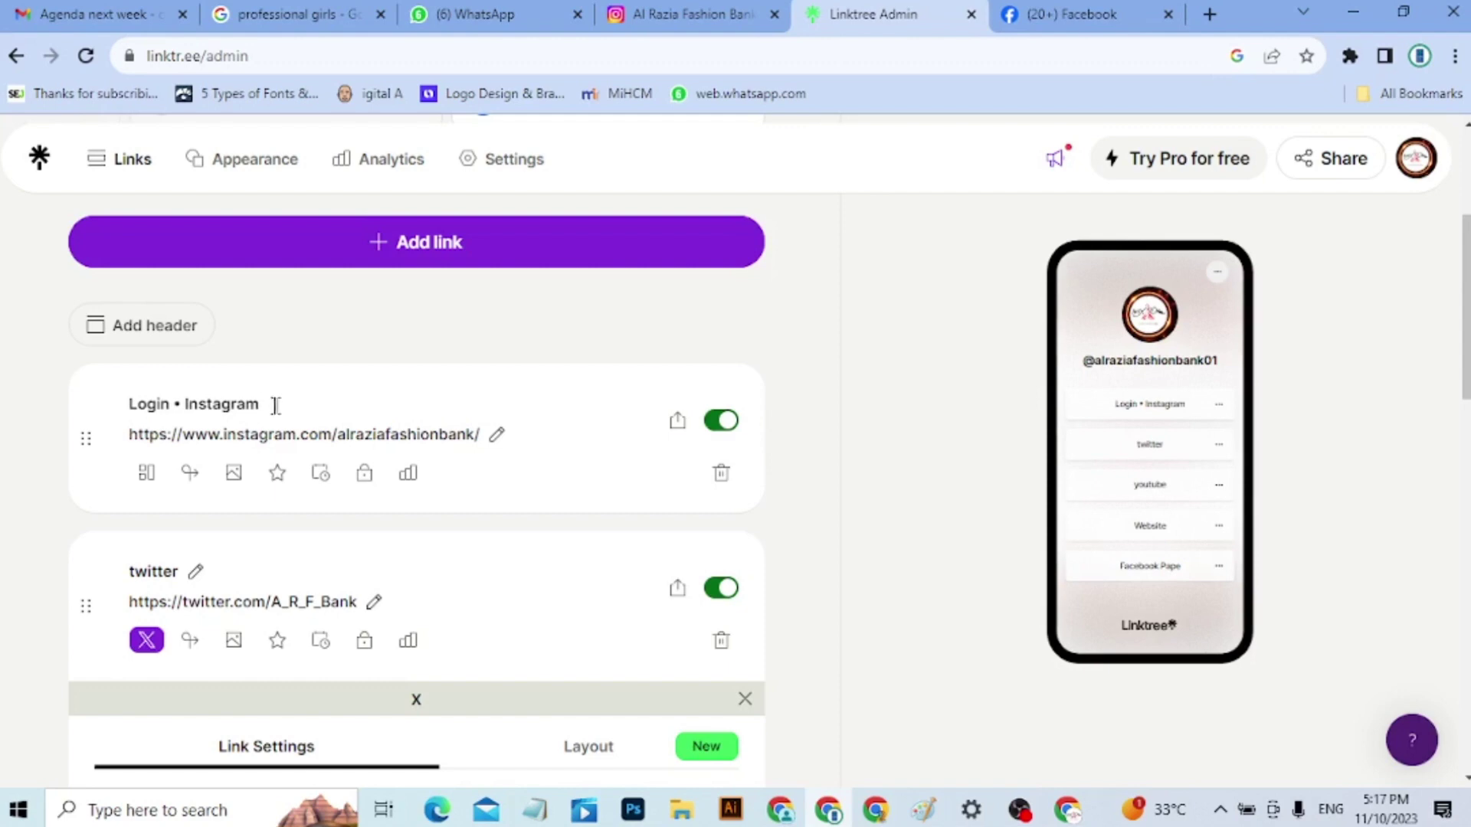
click(179, 399)
click(181, 404)
key(BackSpace)
key(BackSpace)
key(BackSpace)
key(BackSpace)
key(BackSpace)
key(BackSpace)
key(BackSpace)
key(BackSpace)
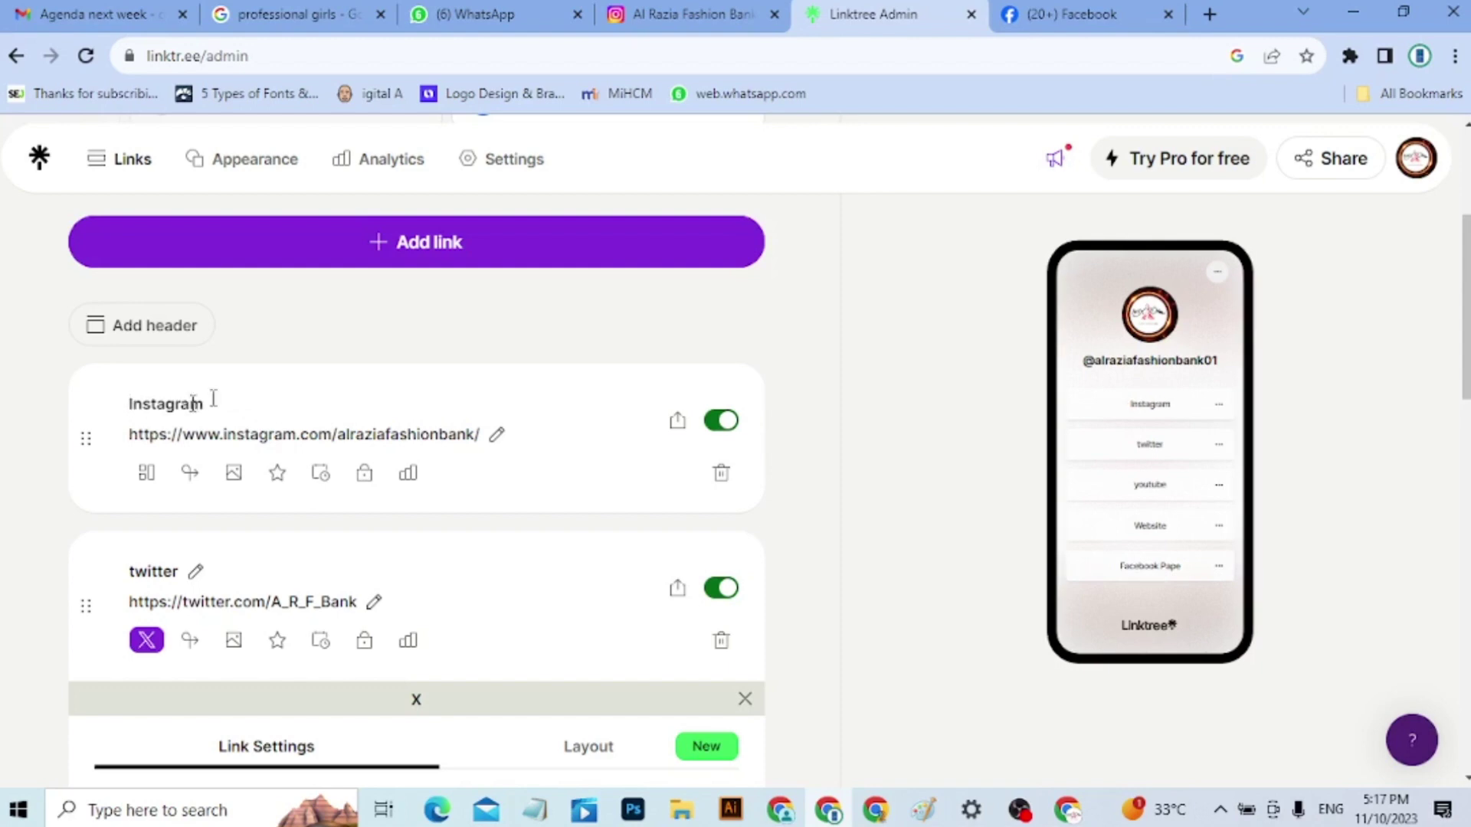
click(921, 388)
Copy the Linktree address from the sharing options for Instagram and open the store's Instagram profile for editing
click(1345, 174)
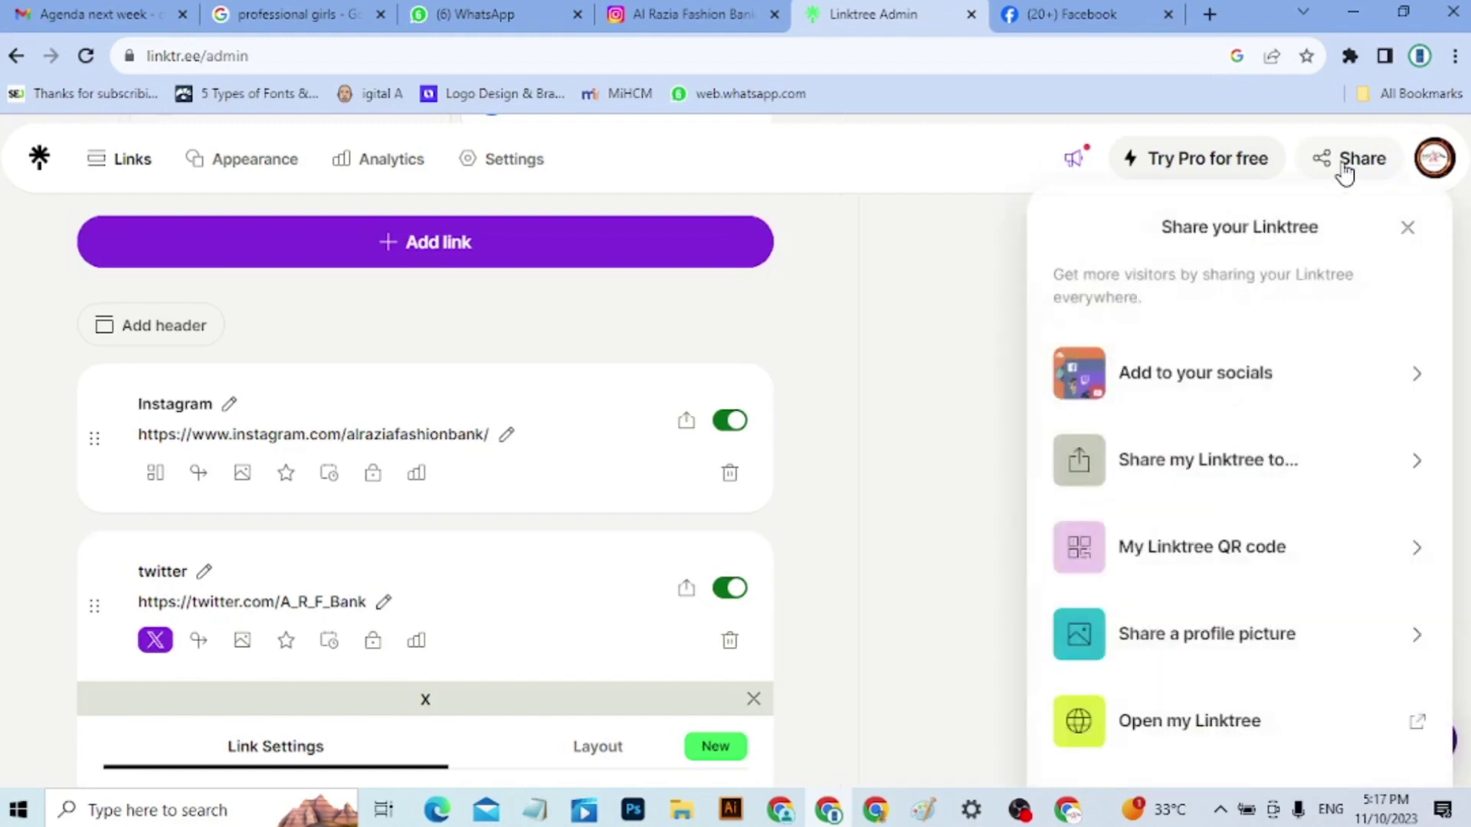
click(1197, 397)
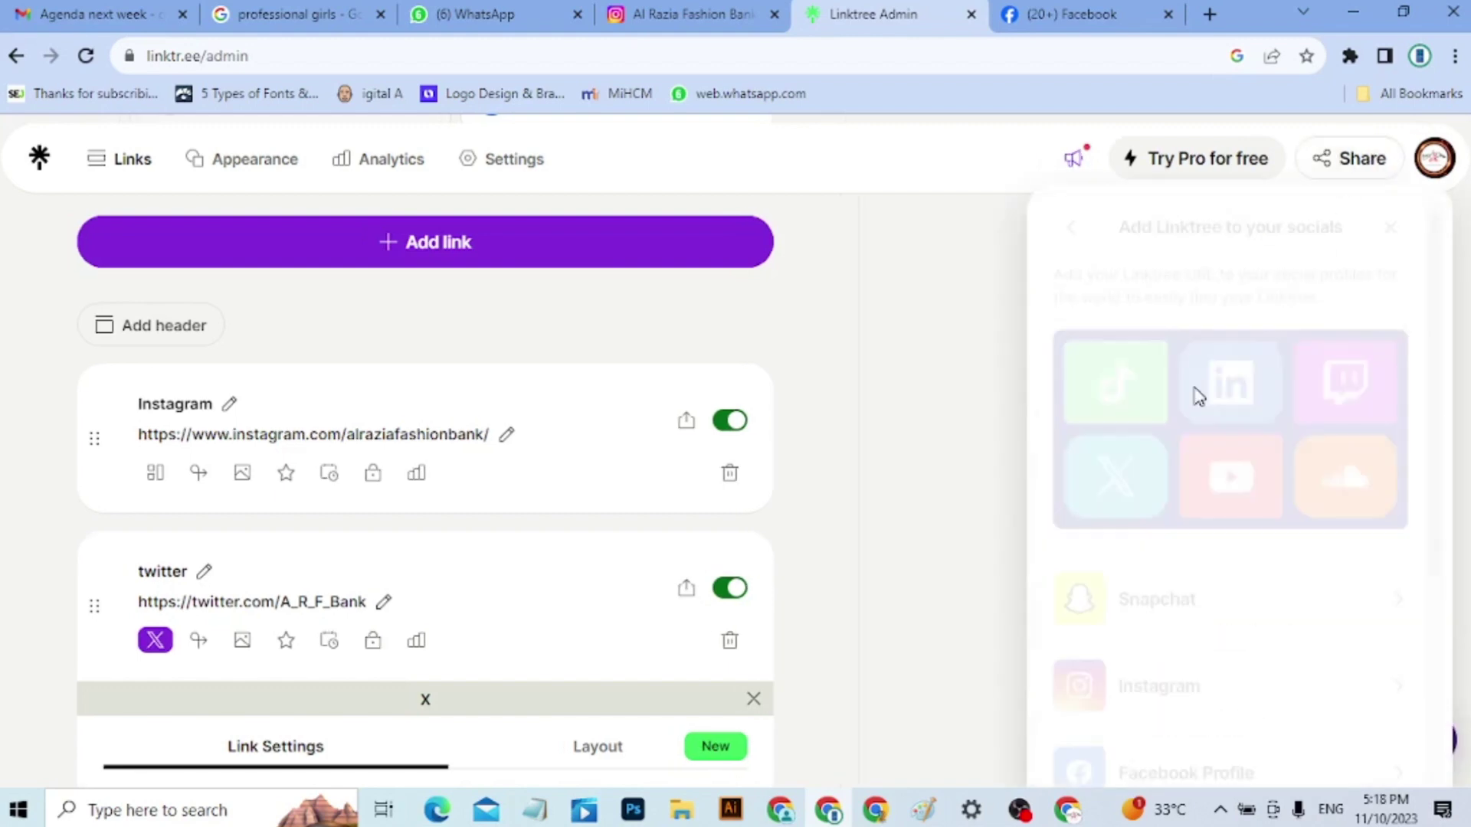
click(1163, 711)
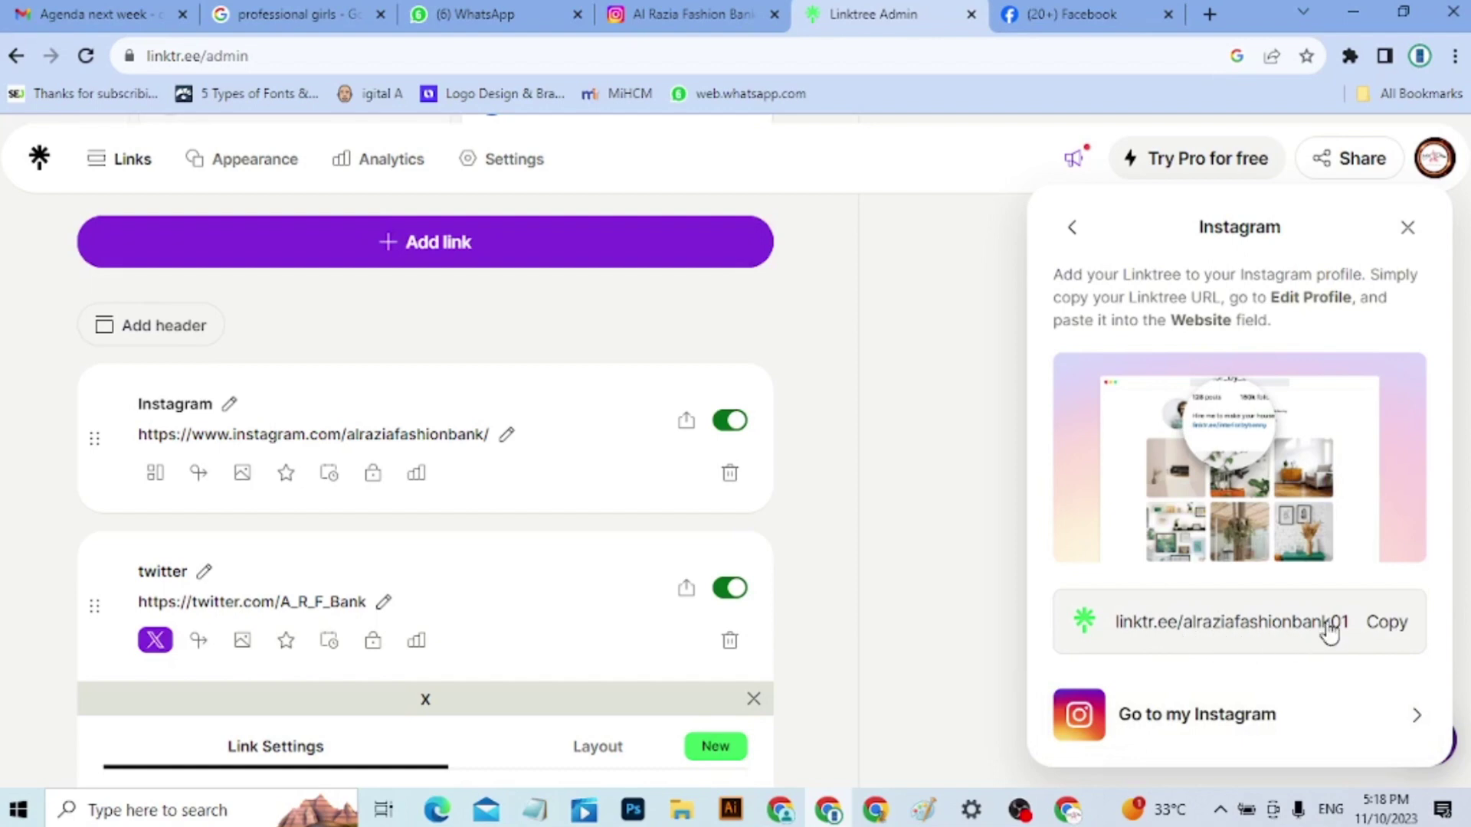
click(1387, 633)
click(678, 15)
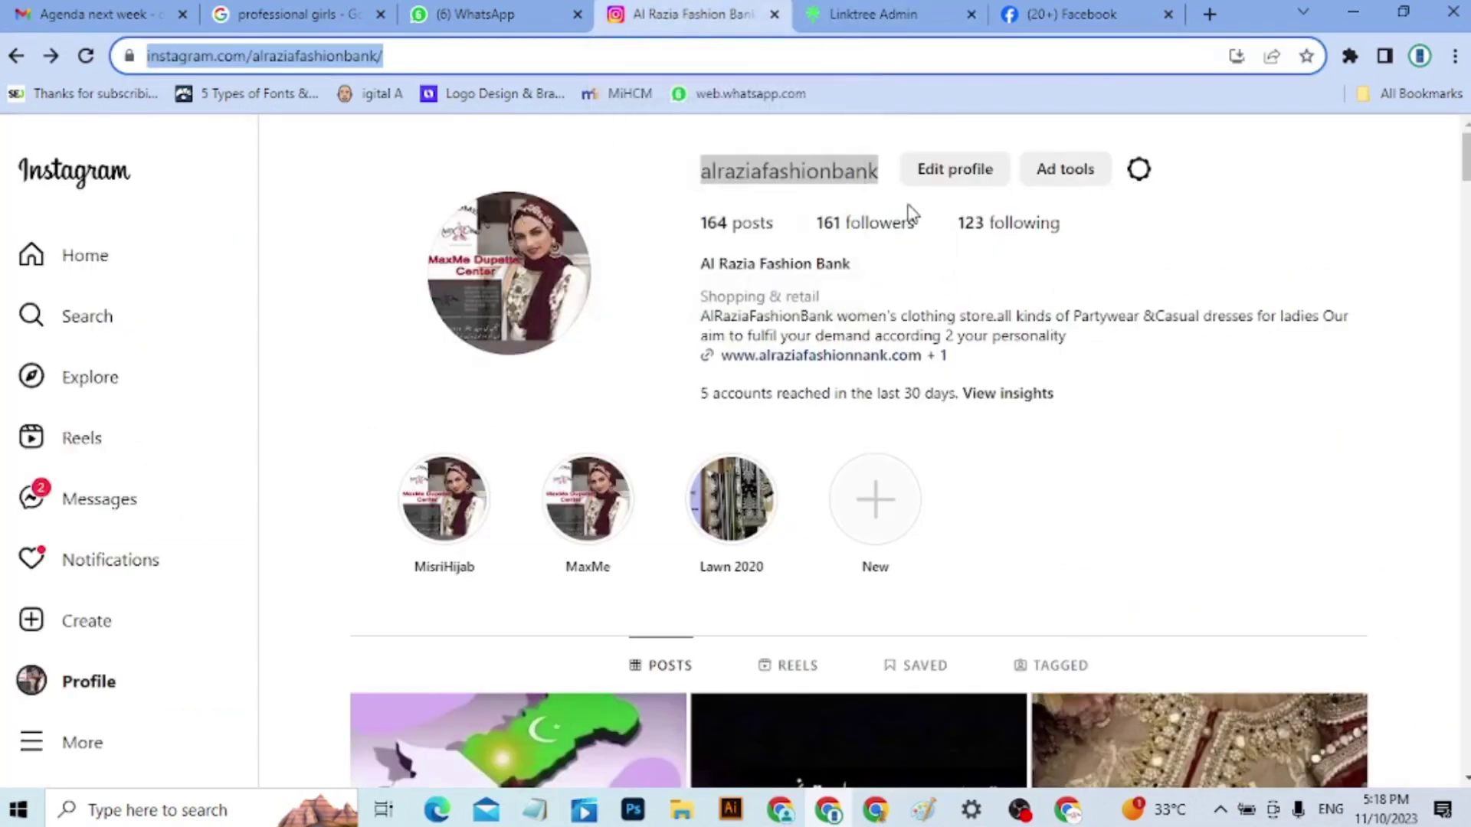
click(950, 188)
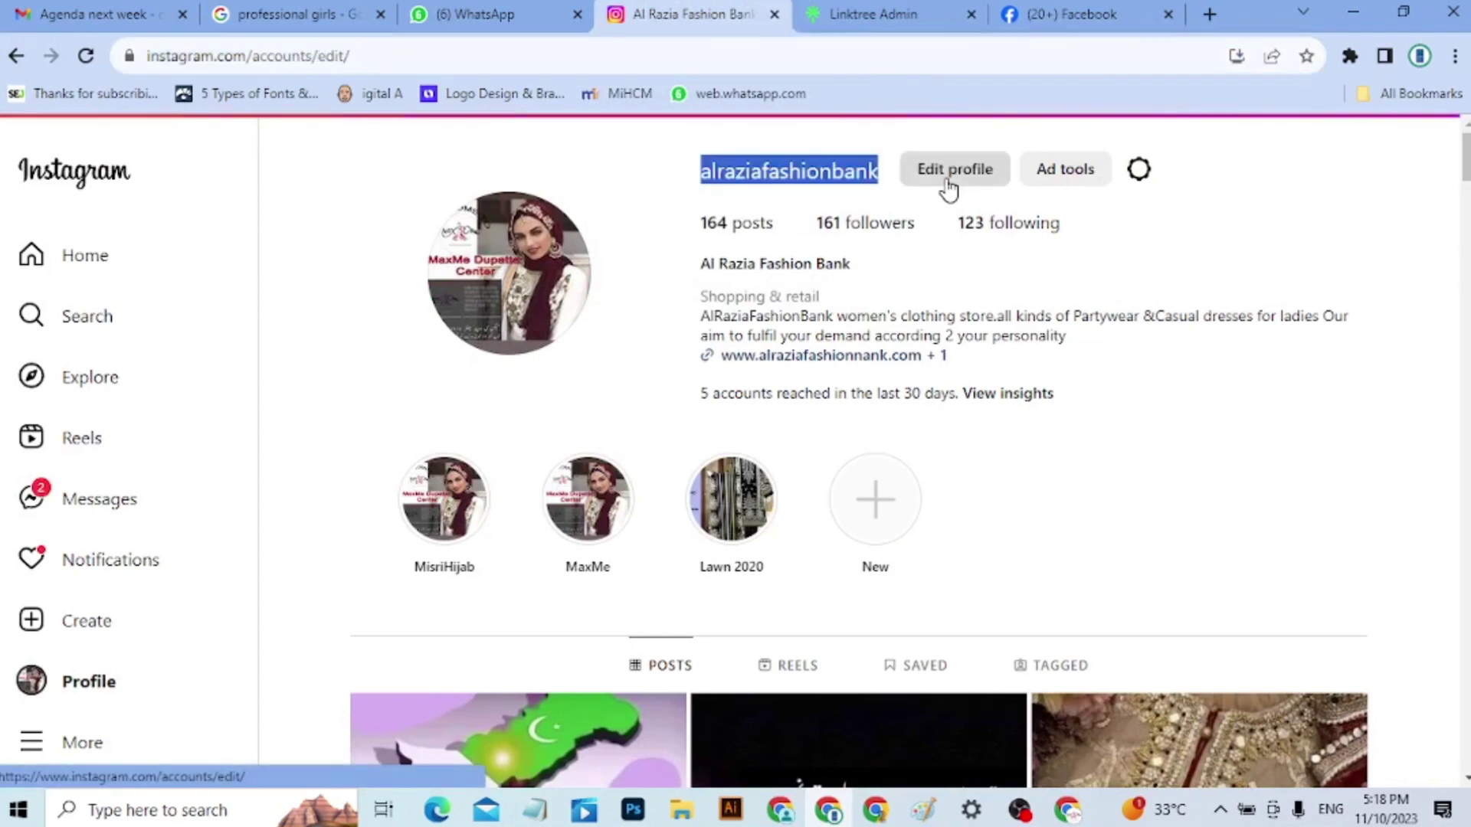
Copy linktr.ee/alraziafashionbank01 again from Linktree's Instagram sharing option and go to the Website field of the Instagram profile settings
click(872, 13)
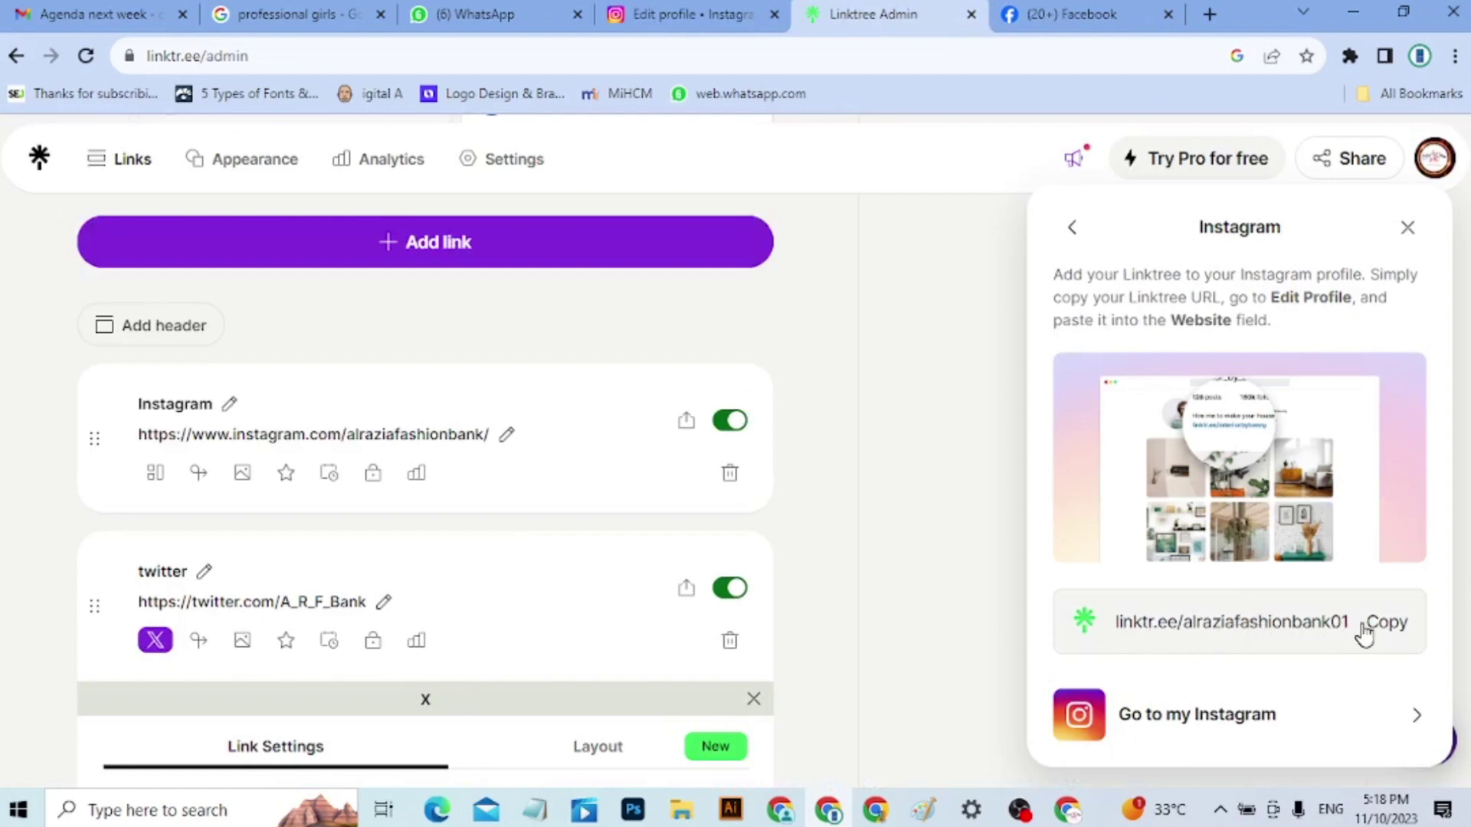
click(1347, 177)
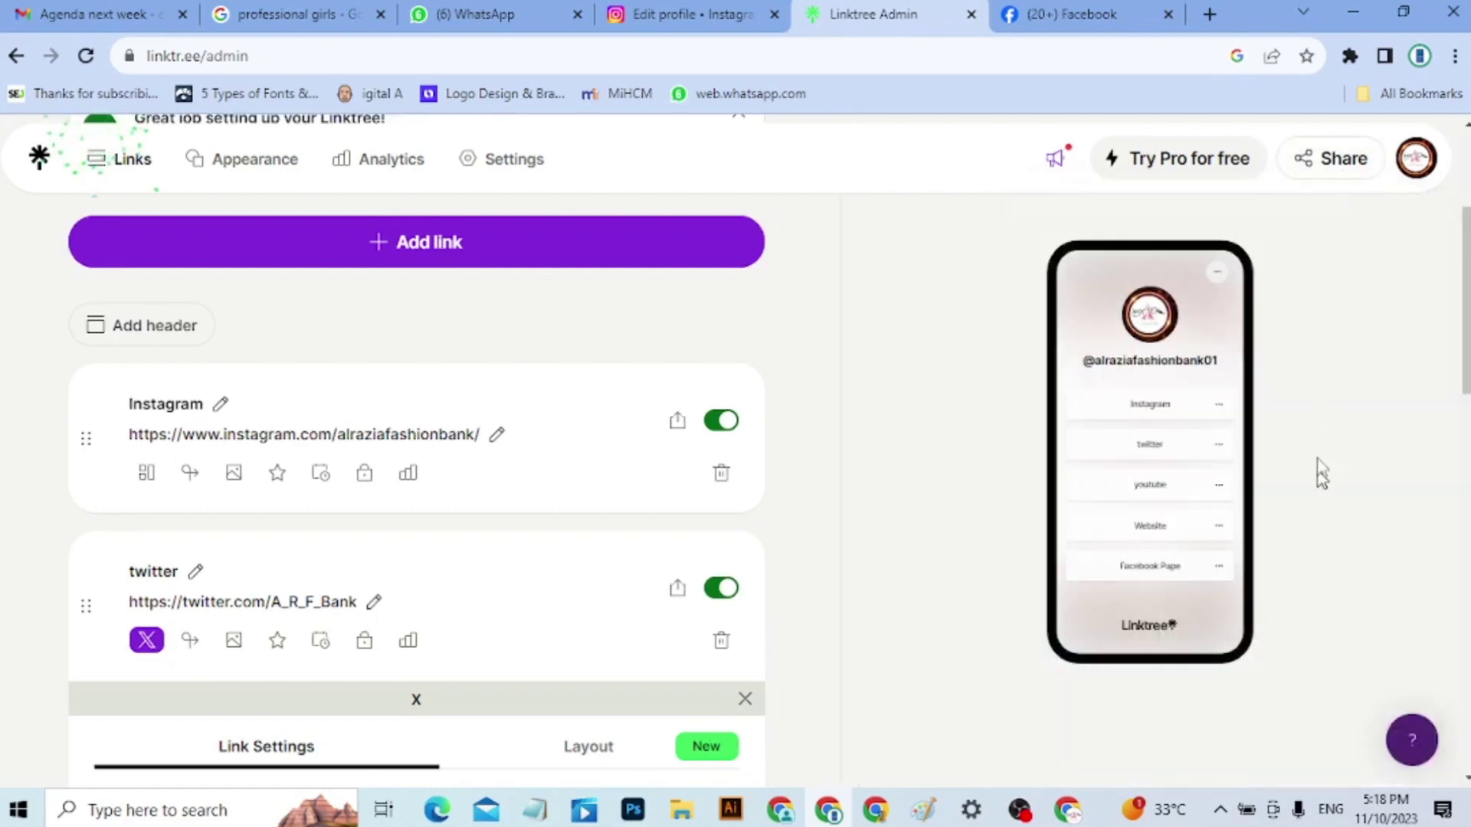
click(1347, 160)
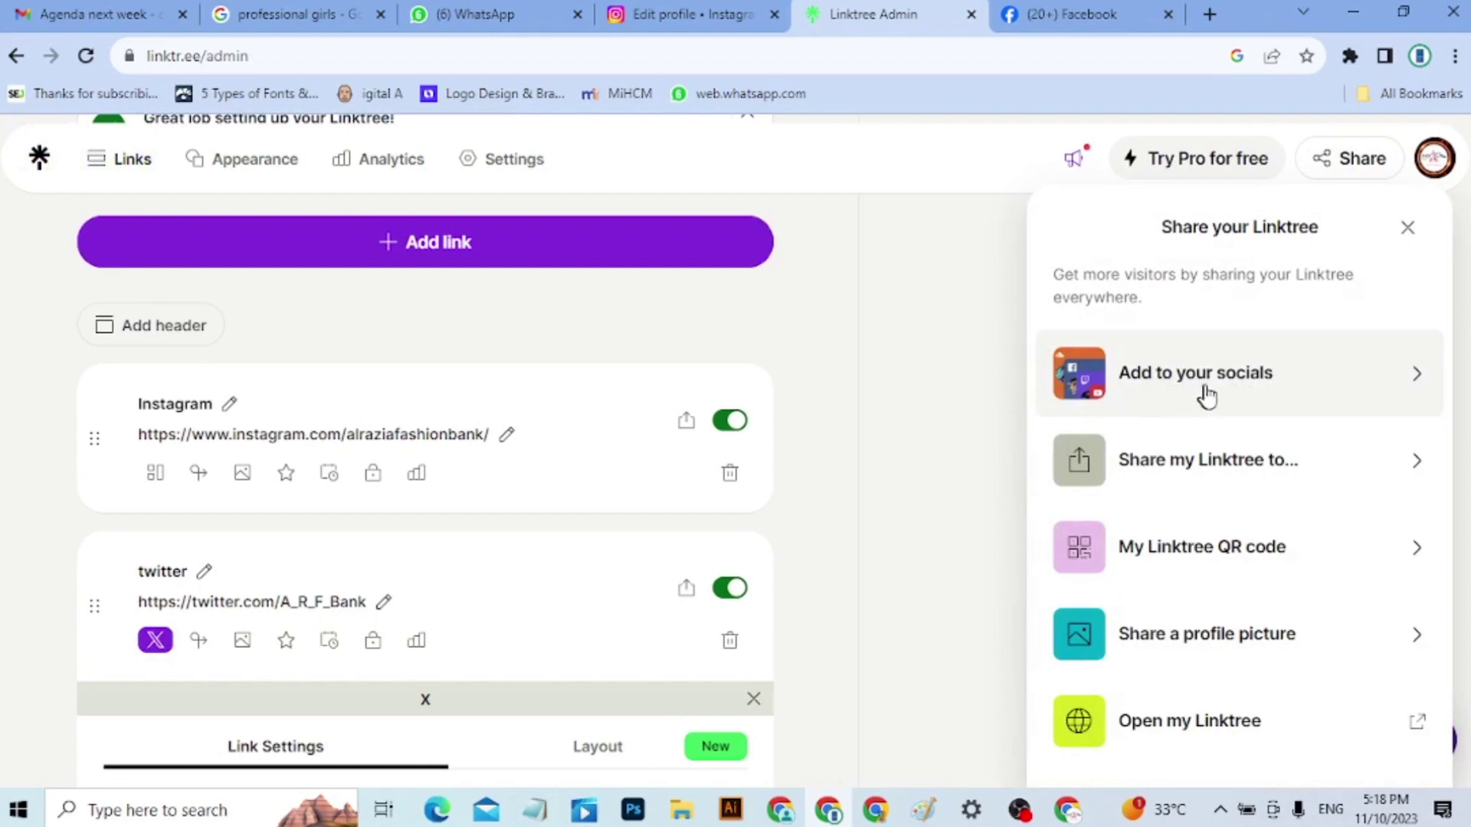
click(1392, 398)
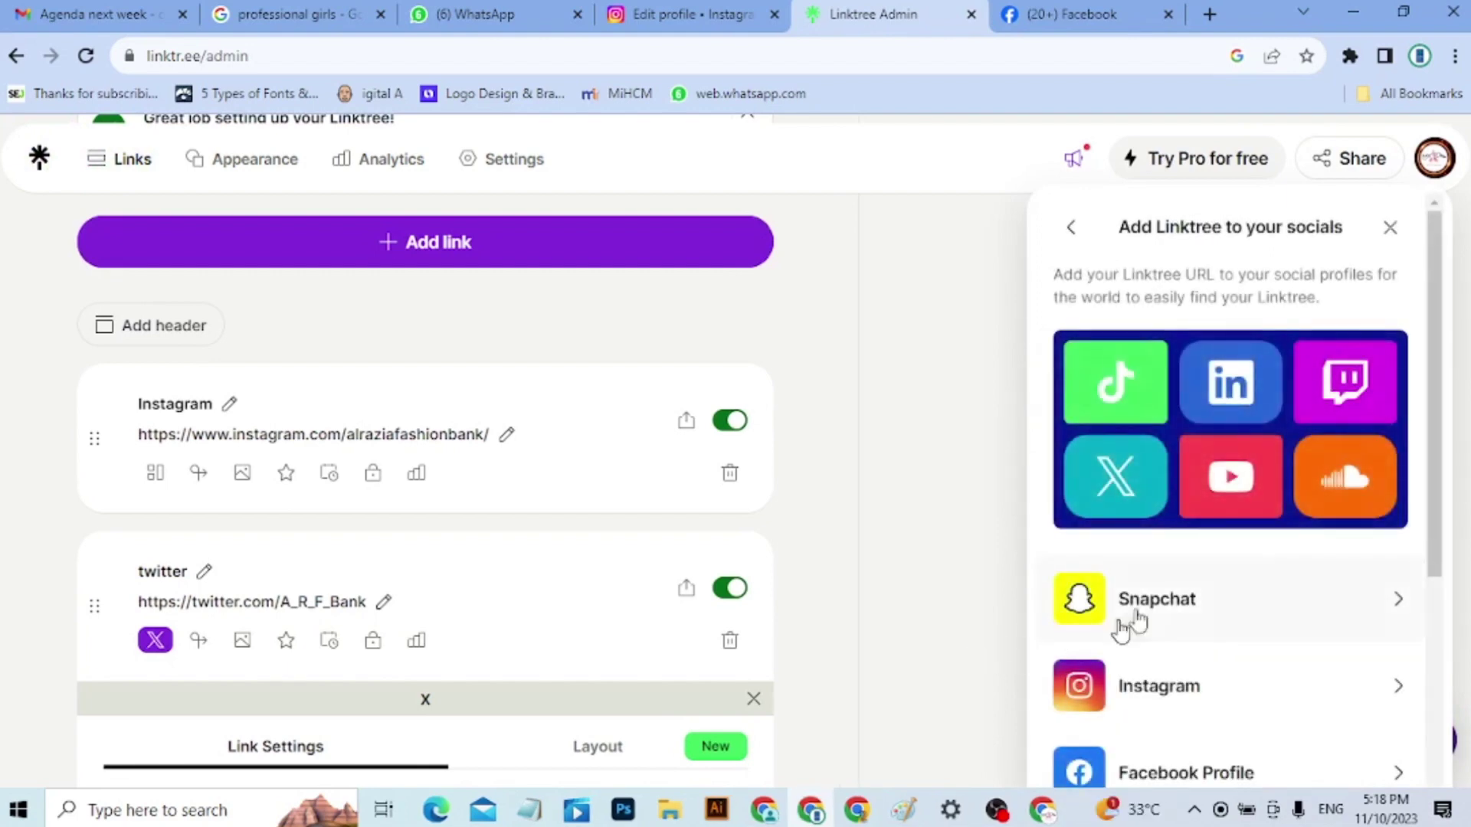
click(1184, 693)
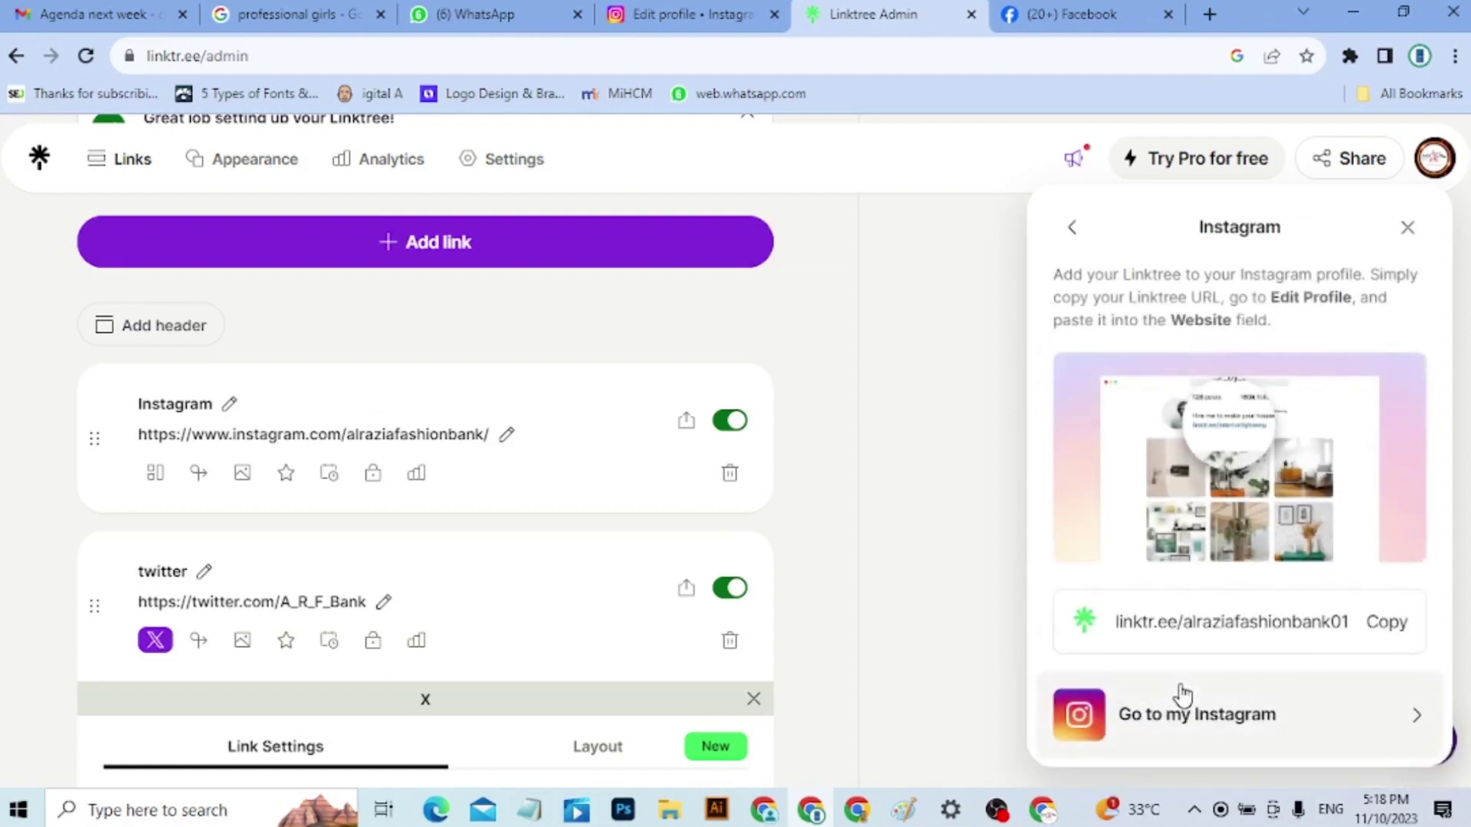
click(1393, 630)
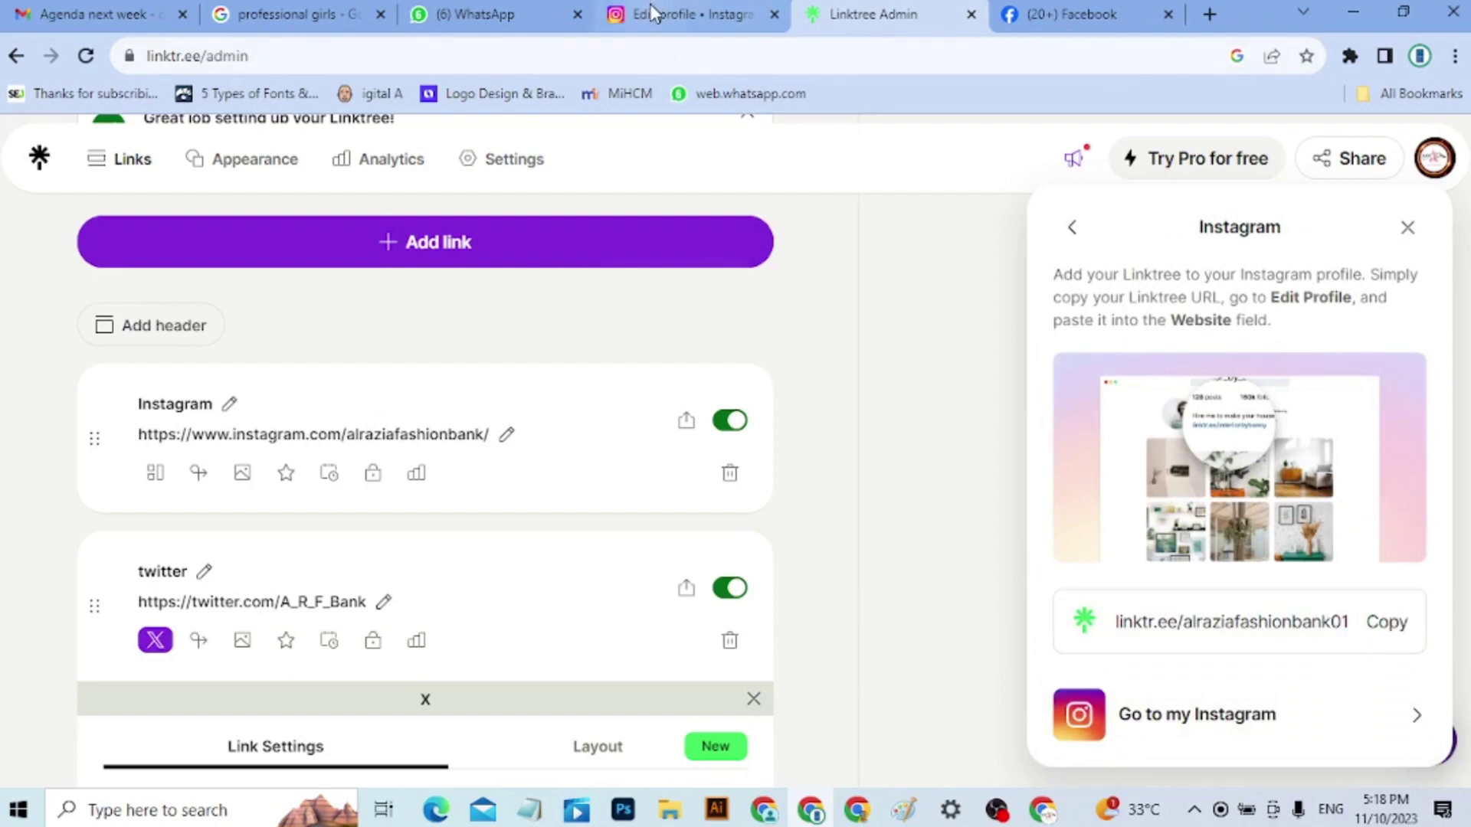
click(652, 13)
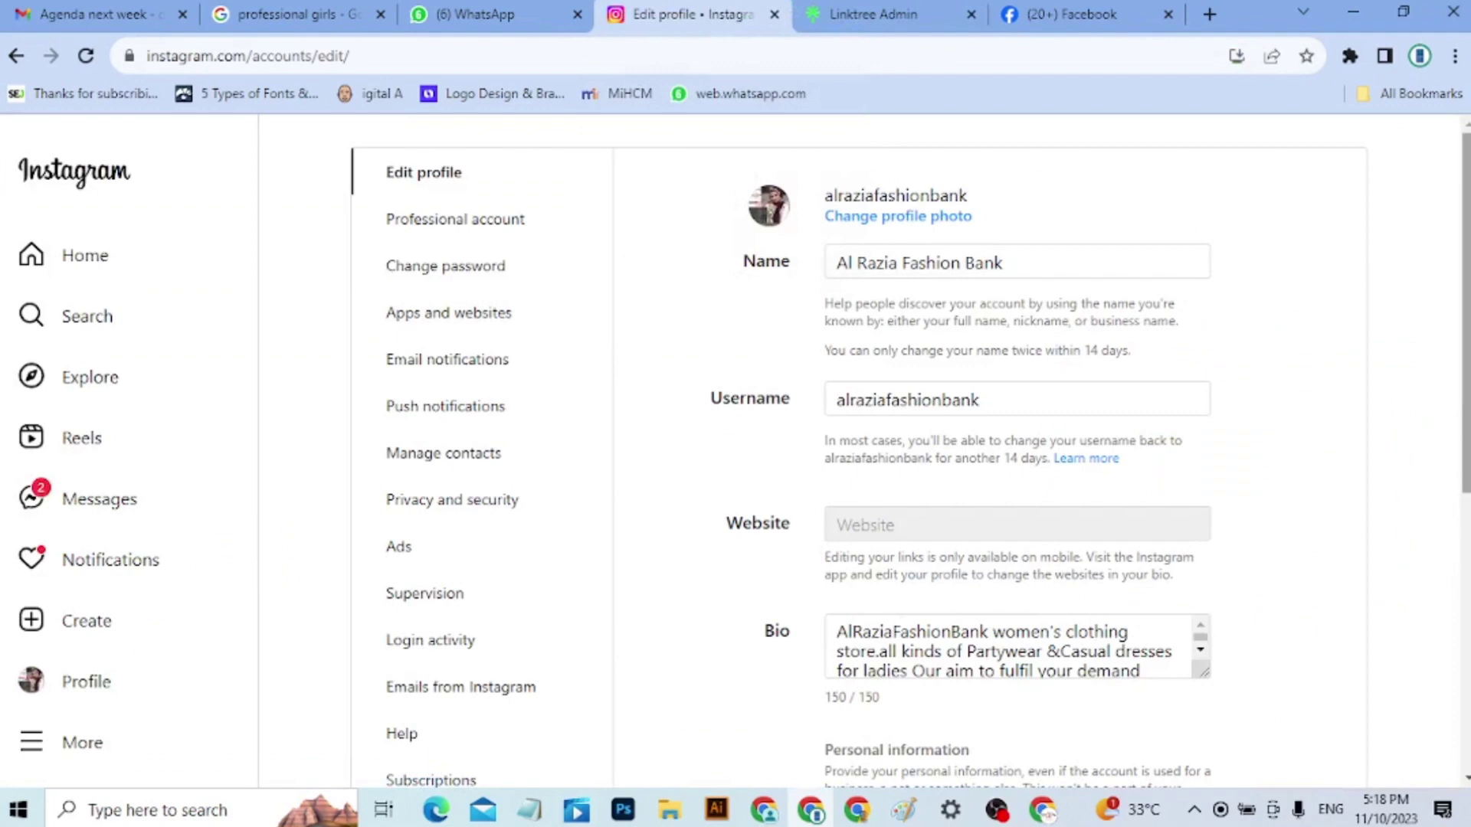
mouse_move(1467, 329)
mouse_down()
mouse_move(1466, 533)
mouse_move(1467, 357)
mouse_up()
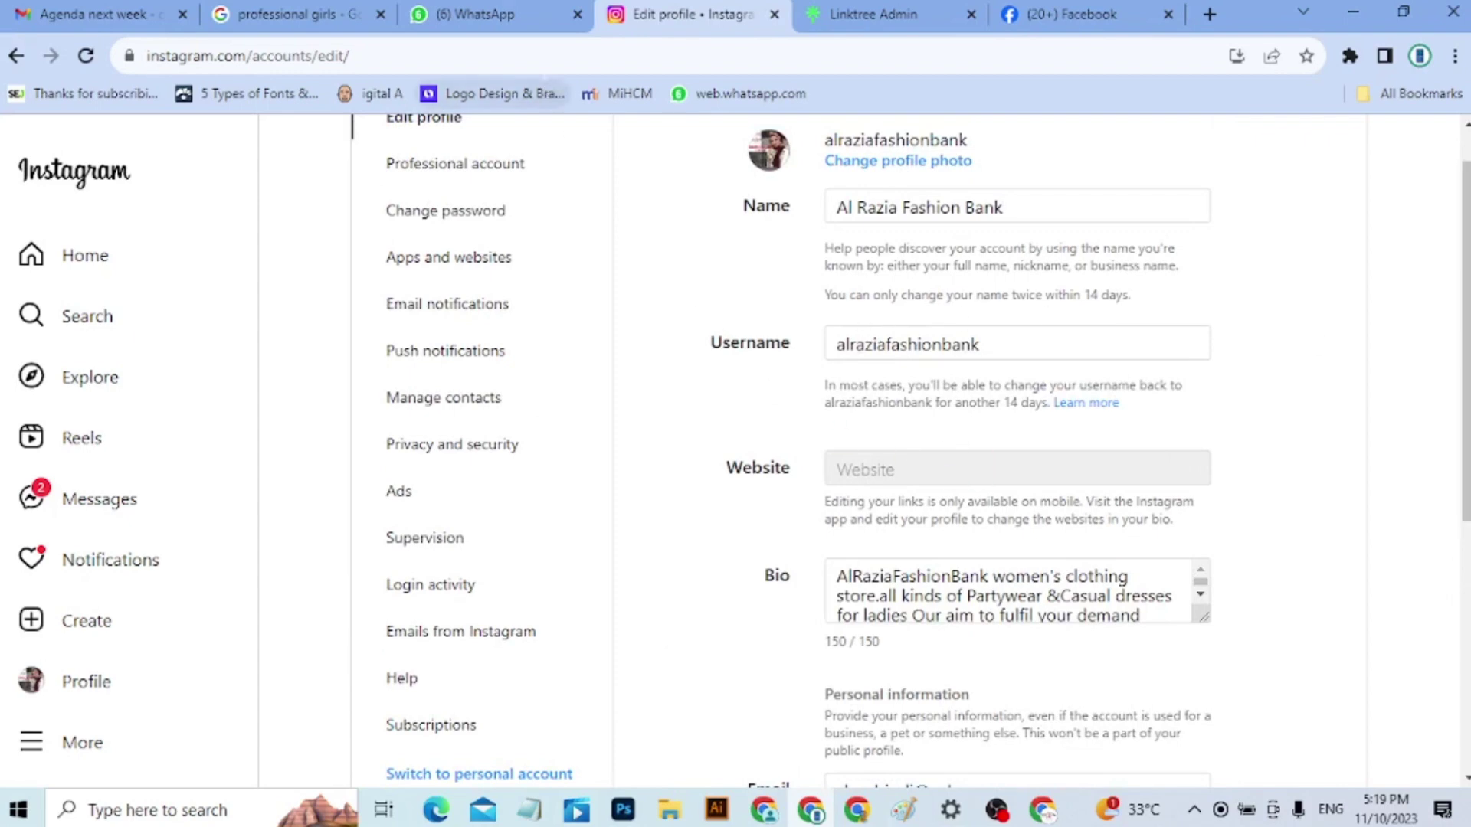
click(514, 12)
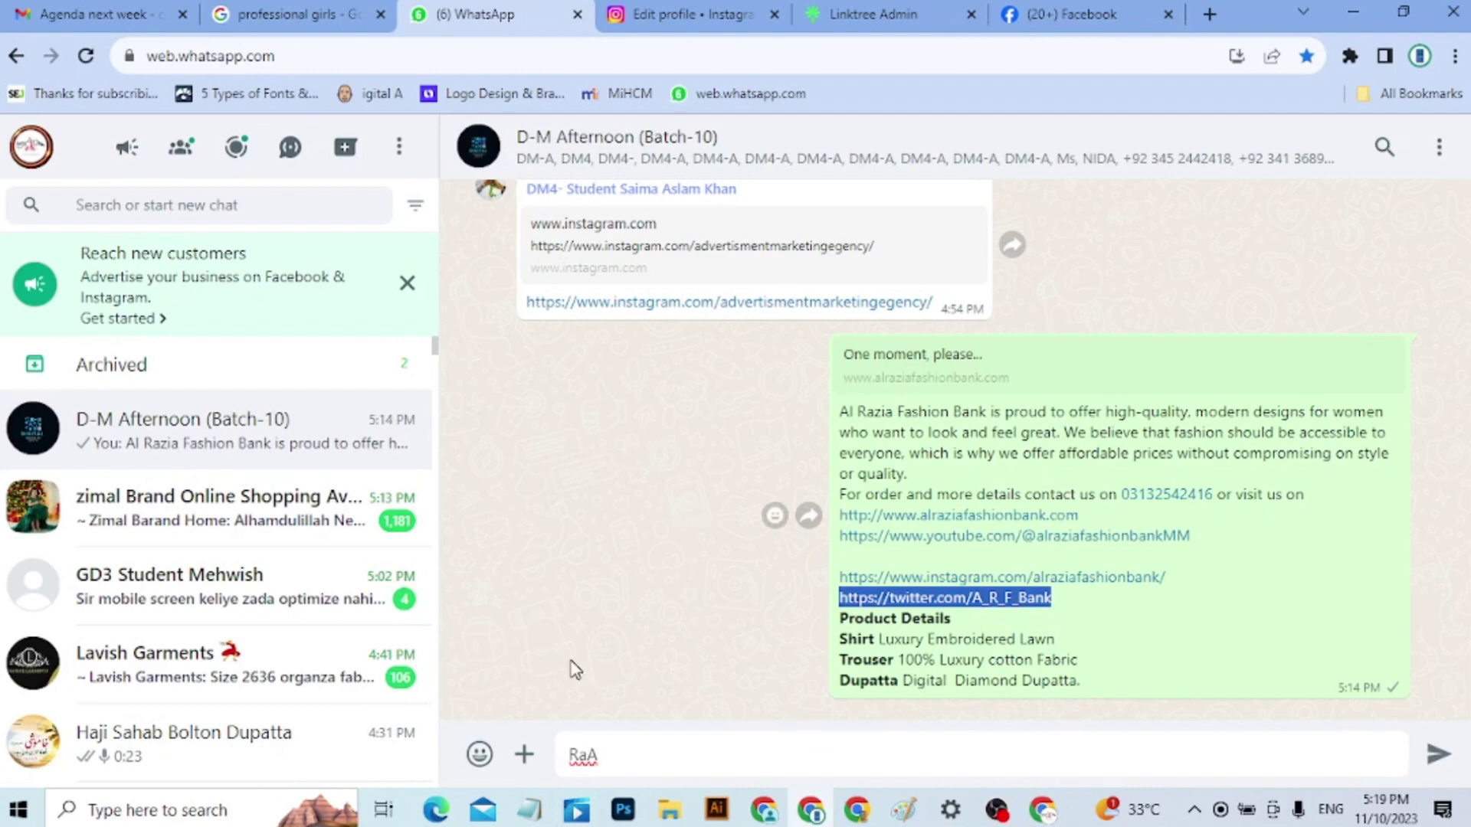
drag(610, 755, 419, 722)
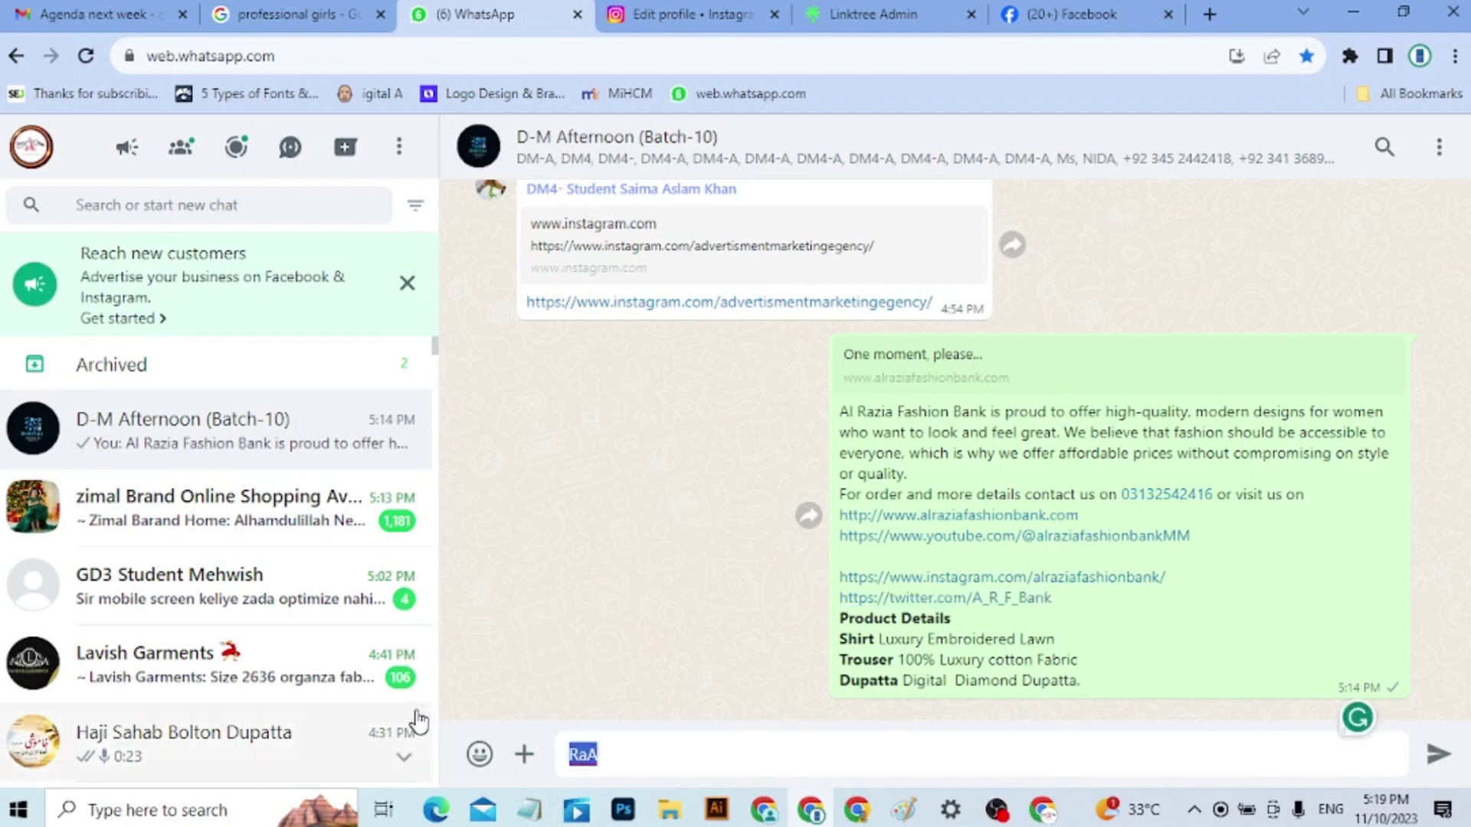
key(ctrl+v)
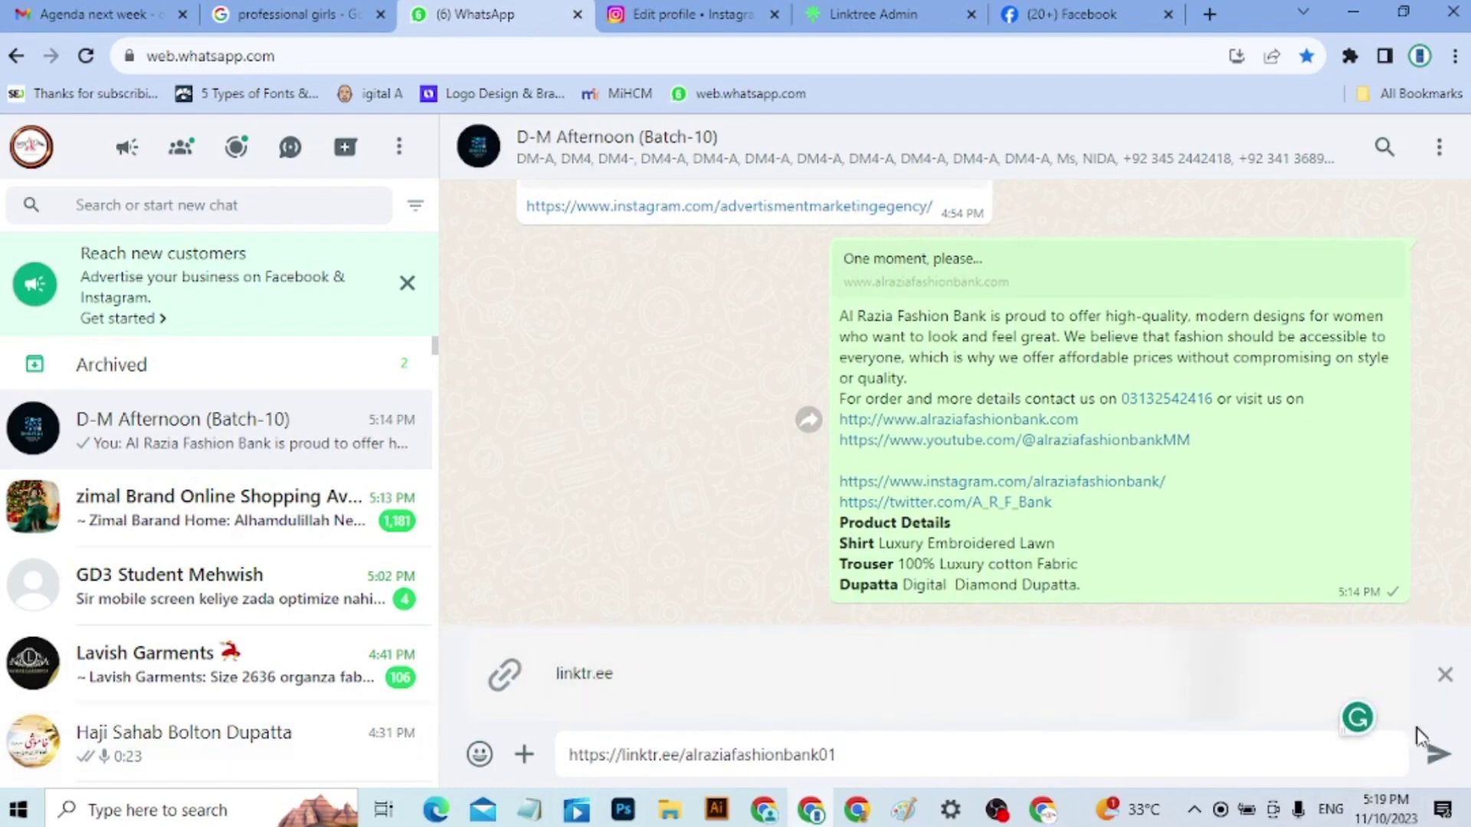
click(1436, 753)
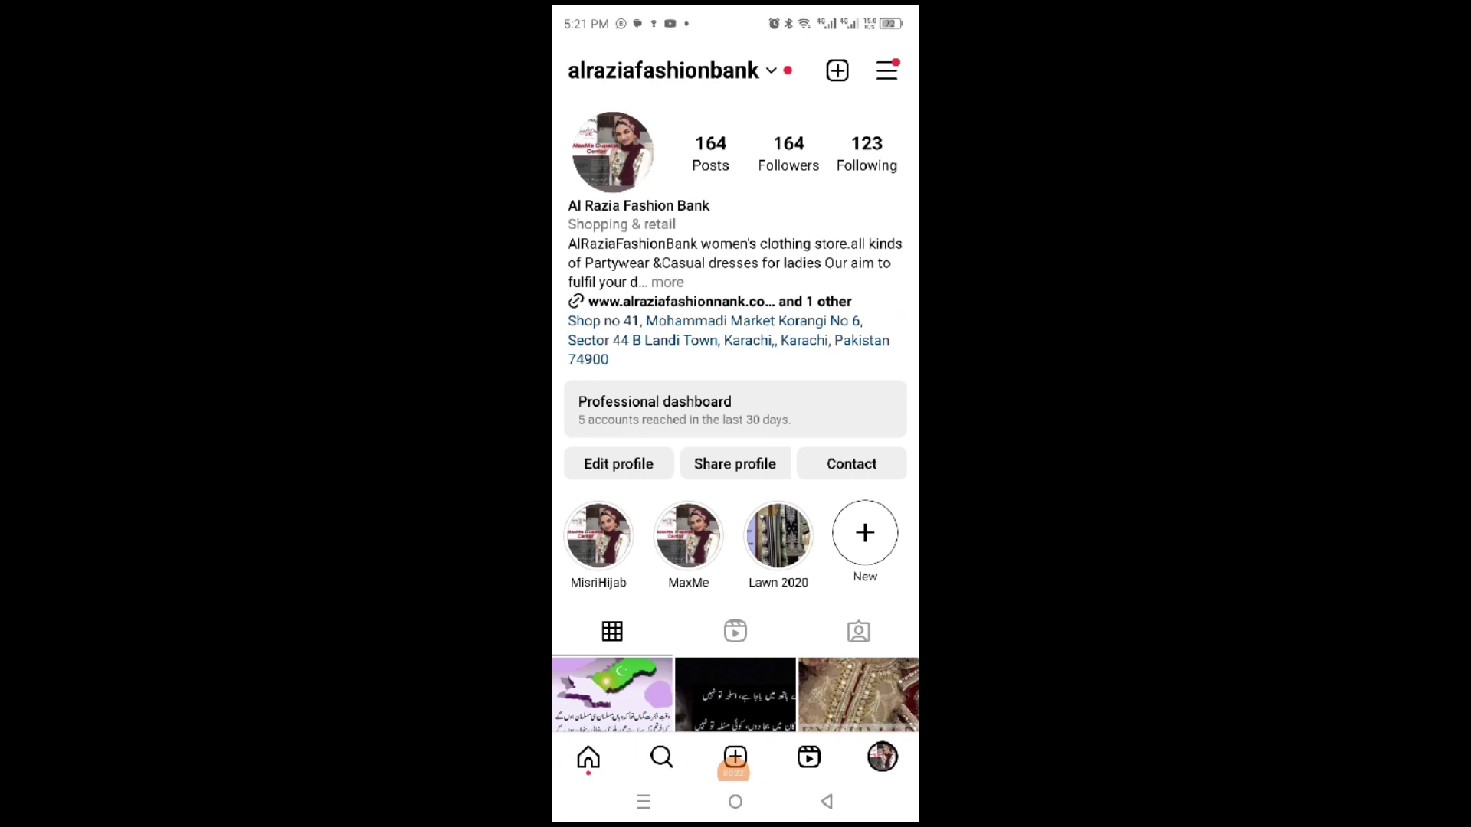
In the Instagram mobile app, open the store profile's link settings for editing and start a new external link
click(619, 463)
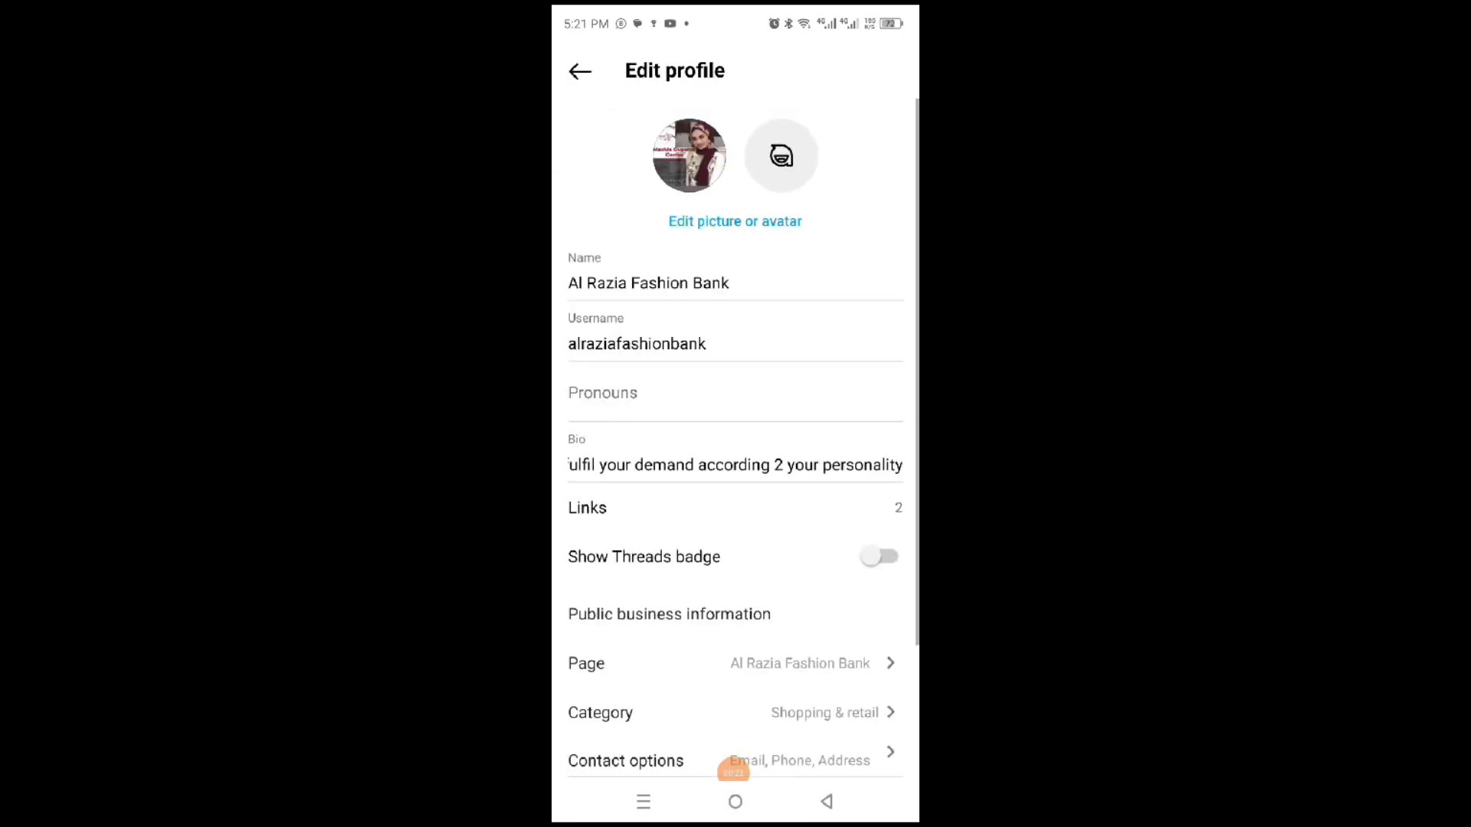
scroll(736, 443, down, 1)
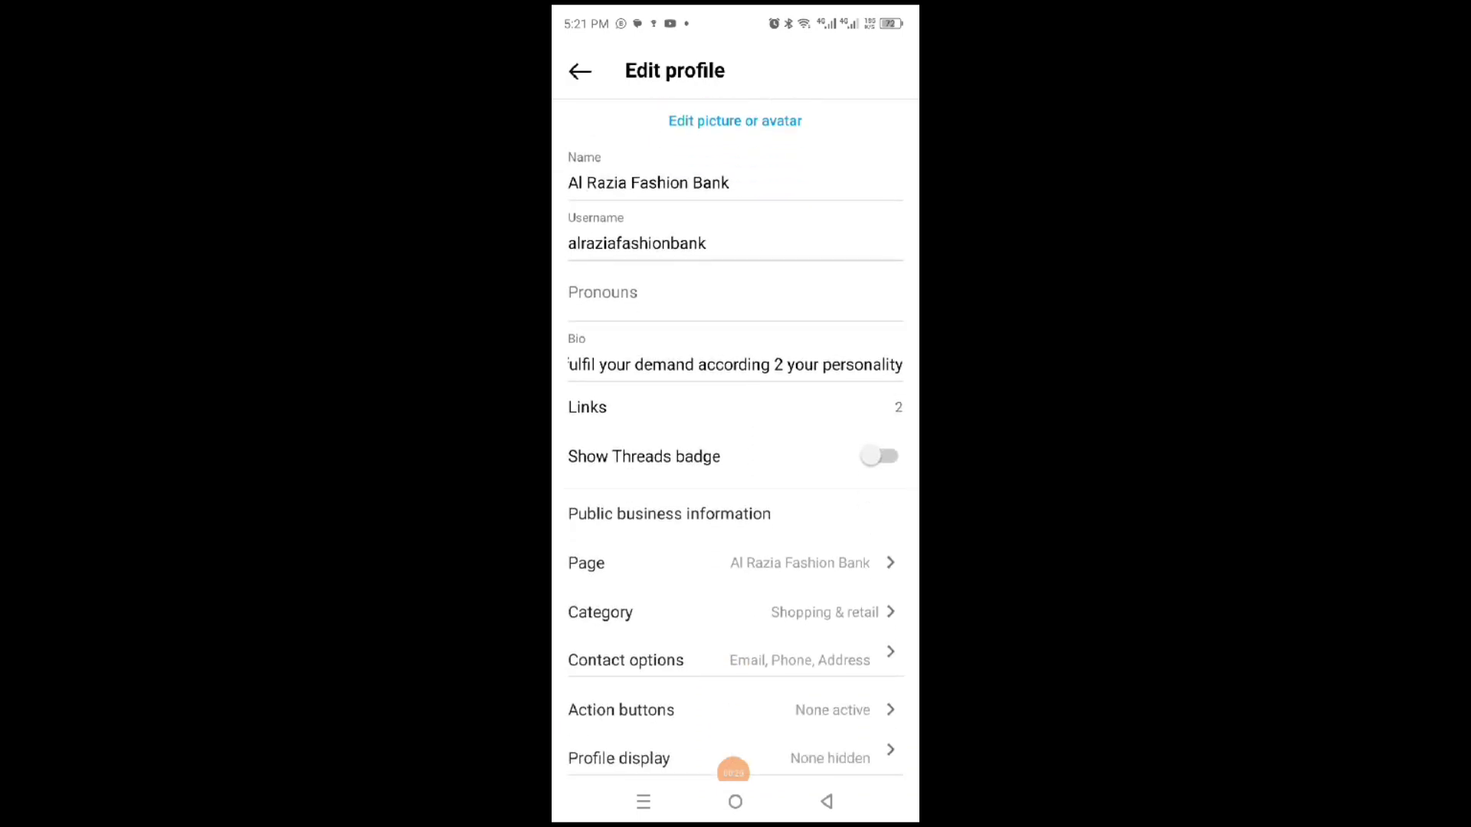
click(587, 408)
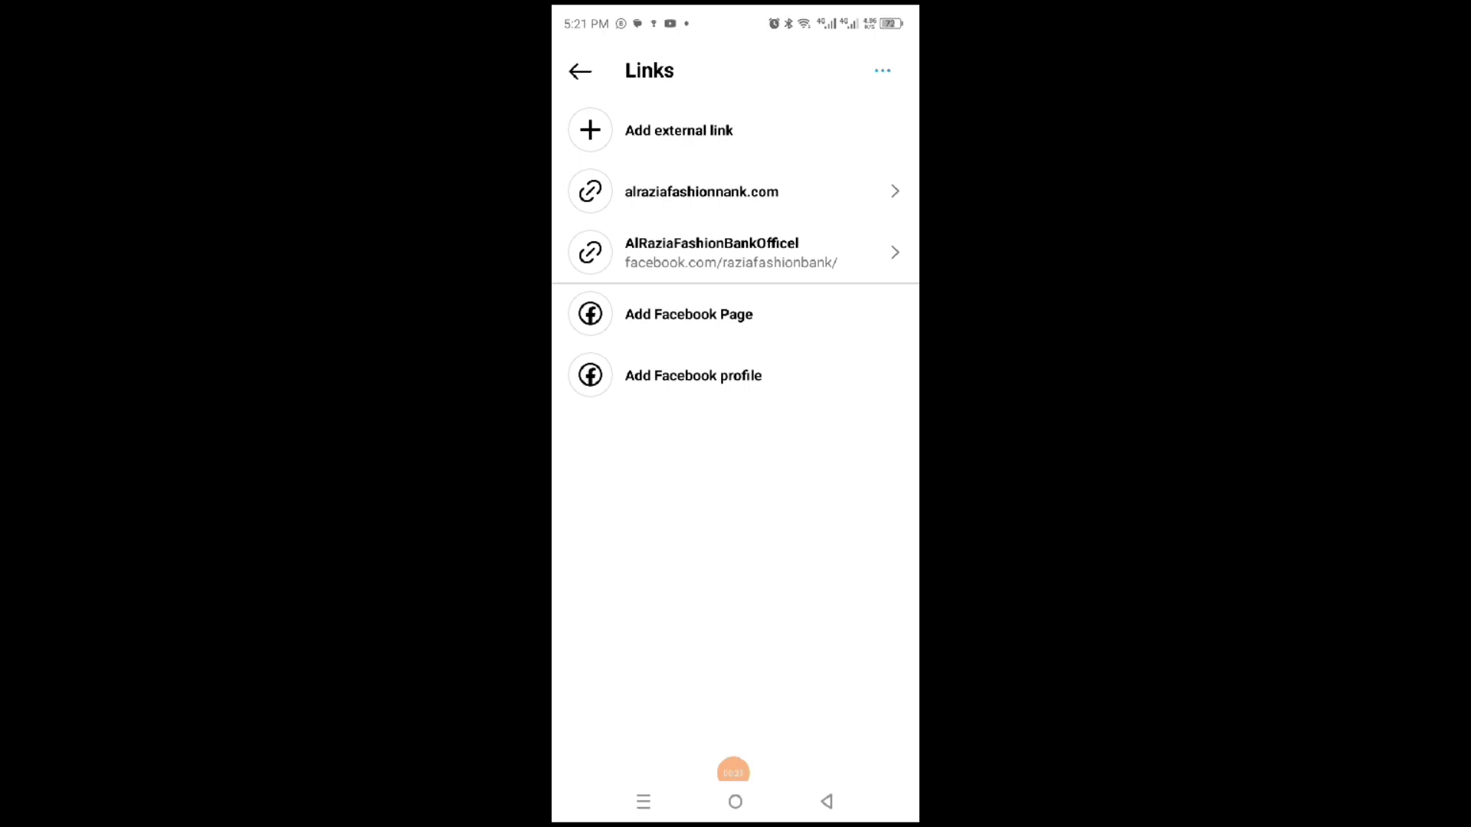
click(679, 130)
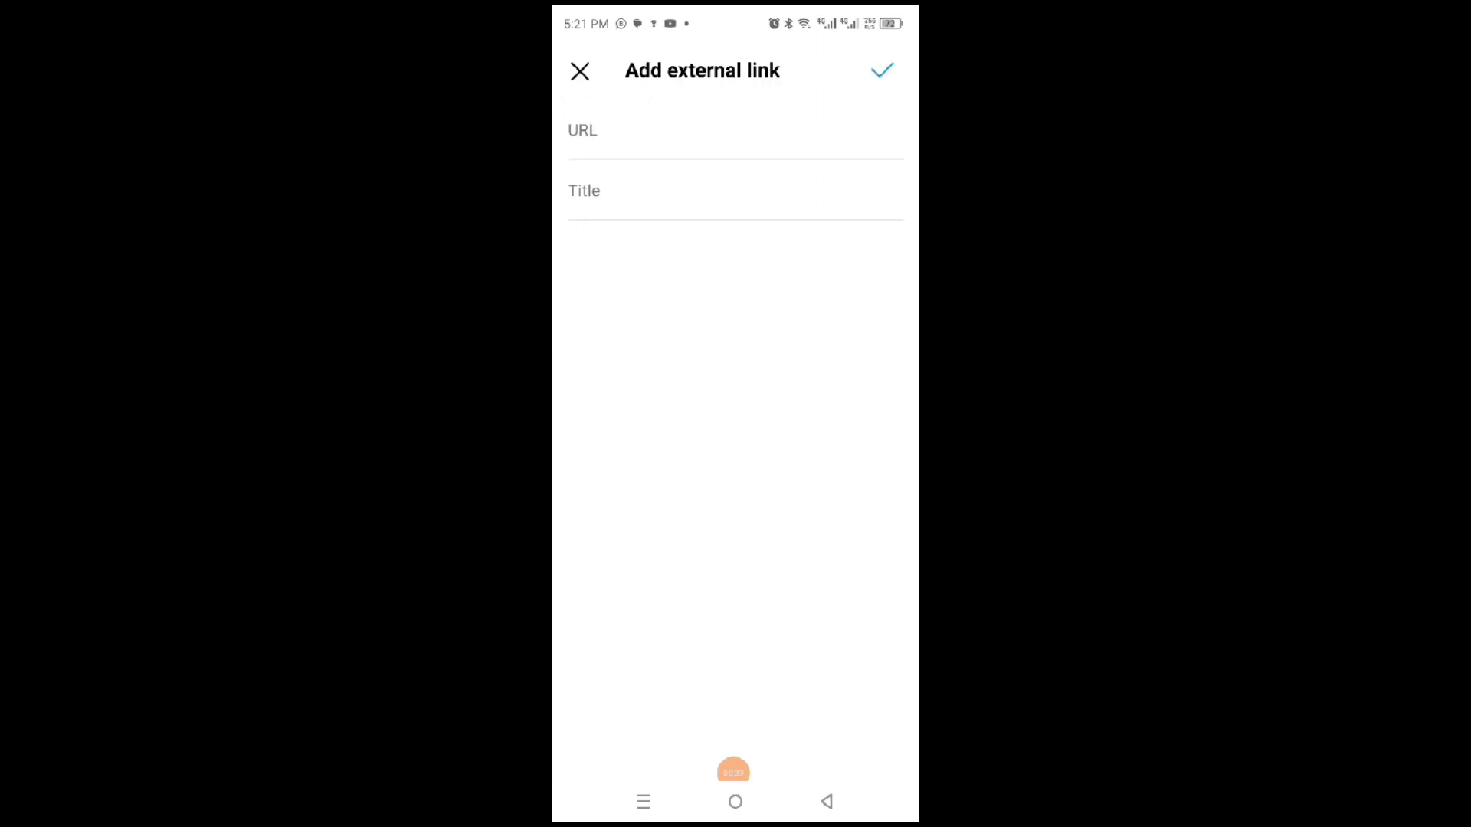
click(644, 802)
drag(667, 429, 812, 429)
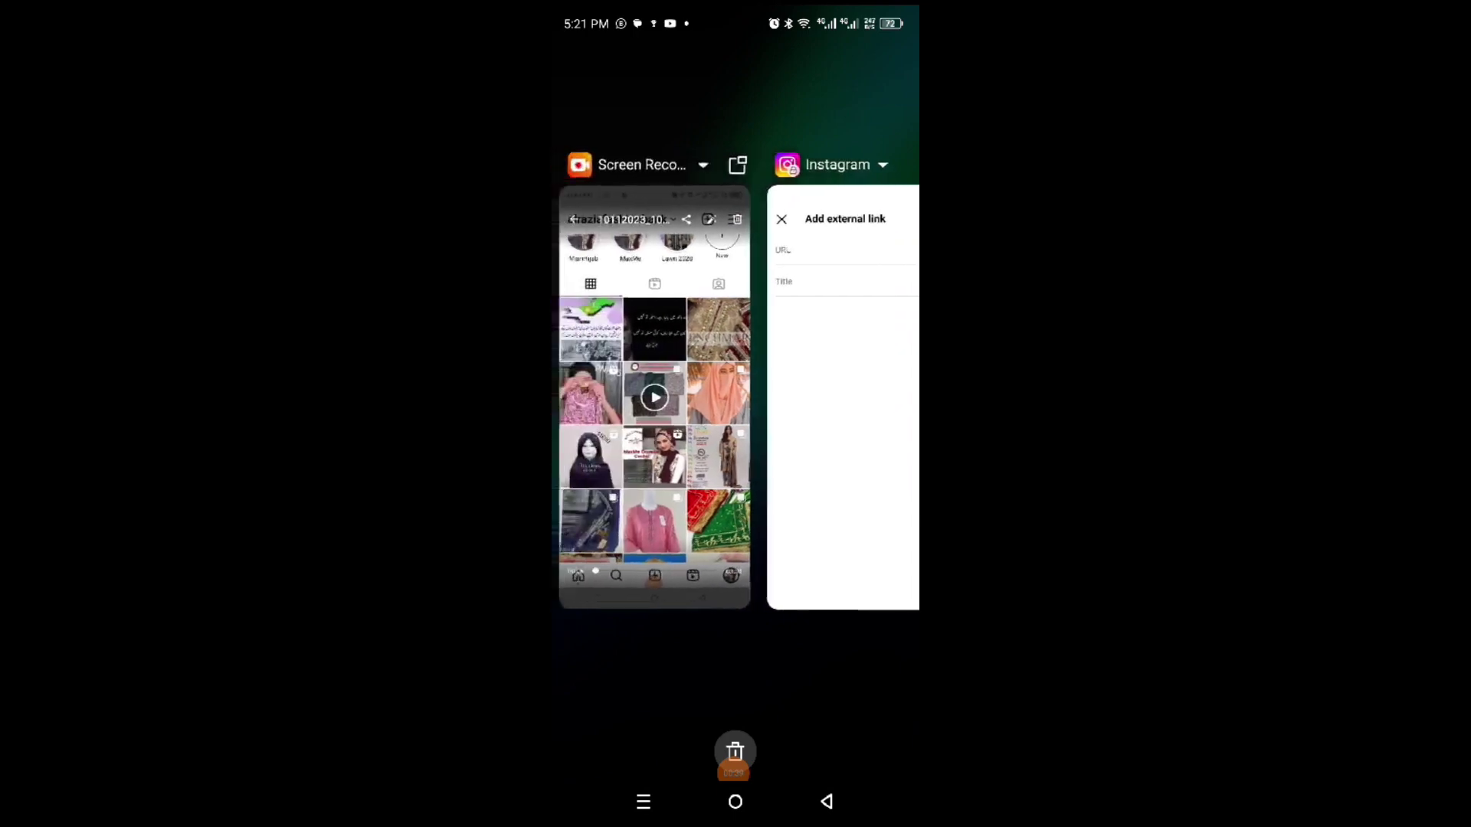
drag(667, 429, 813, 429)
drag(666, 429, 812, 429)
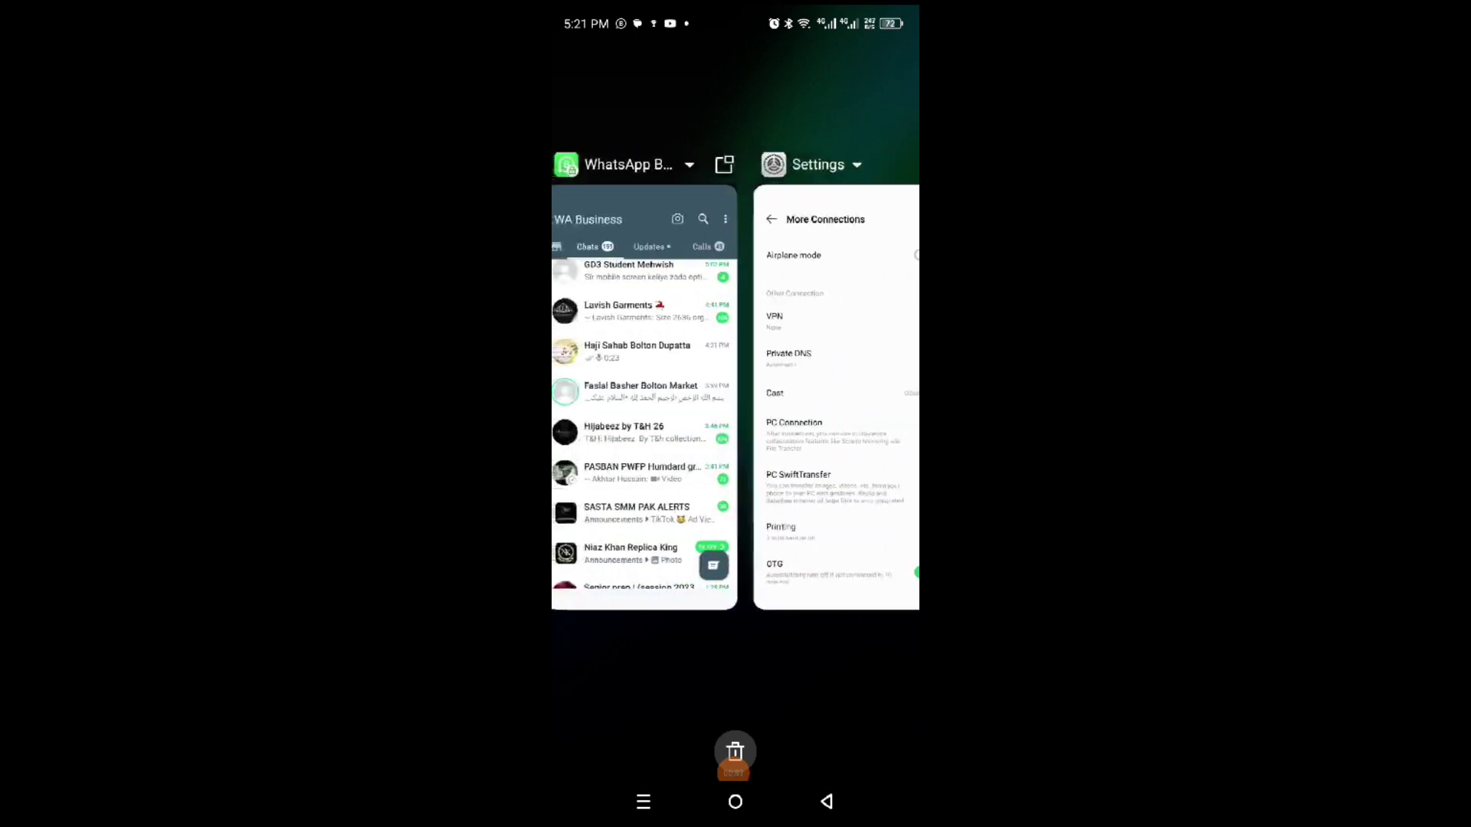
click(735, 398)
scroll(735, 465, up, 3)
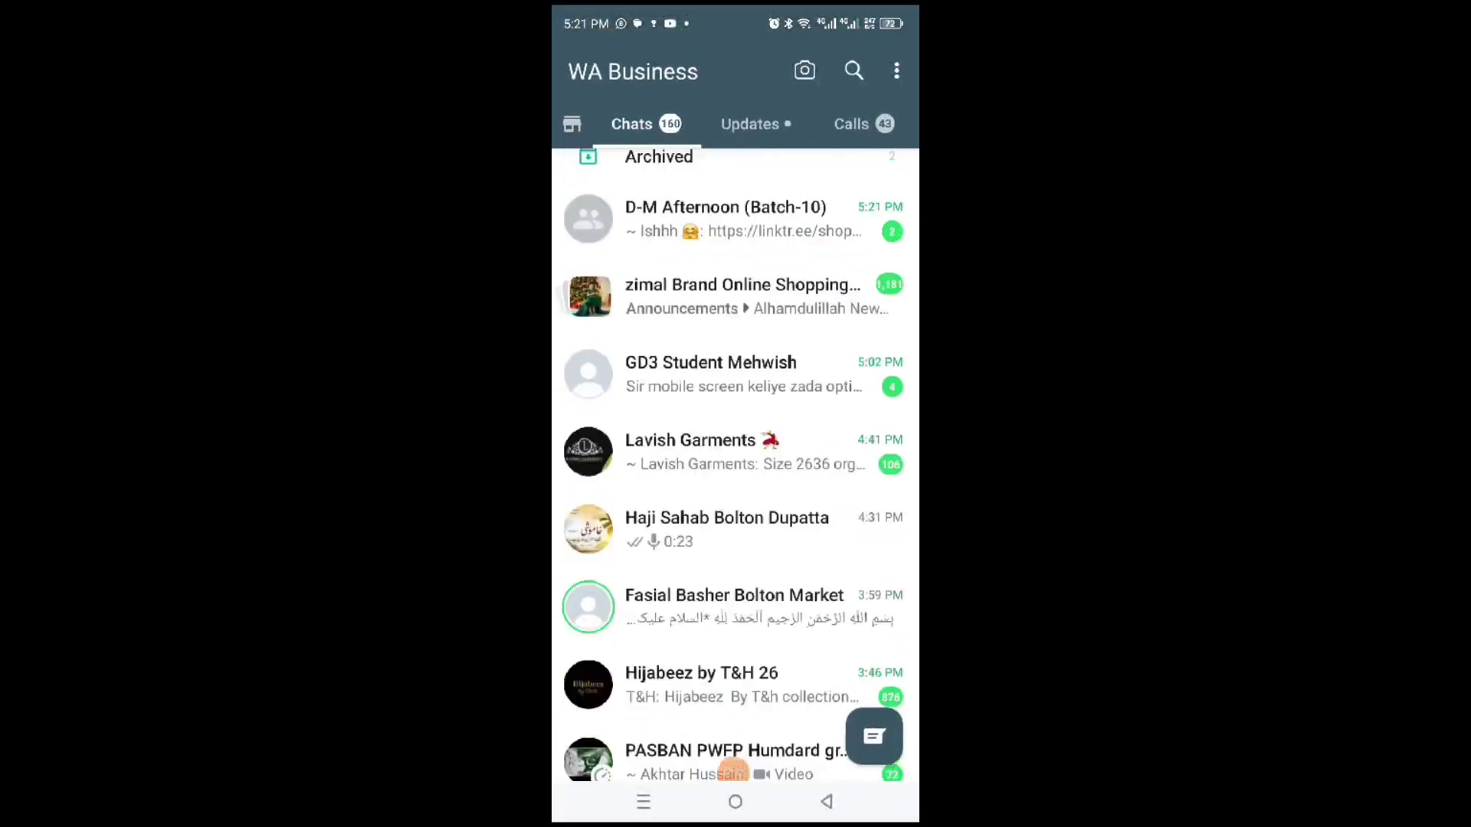
click(728, 242)
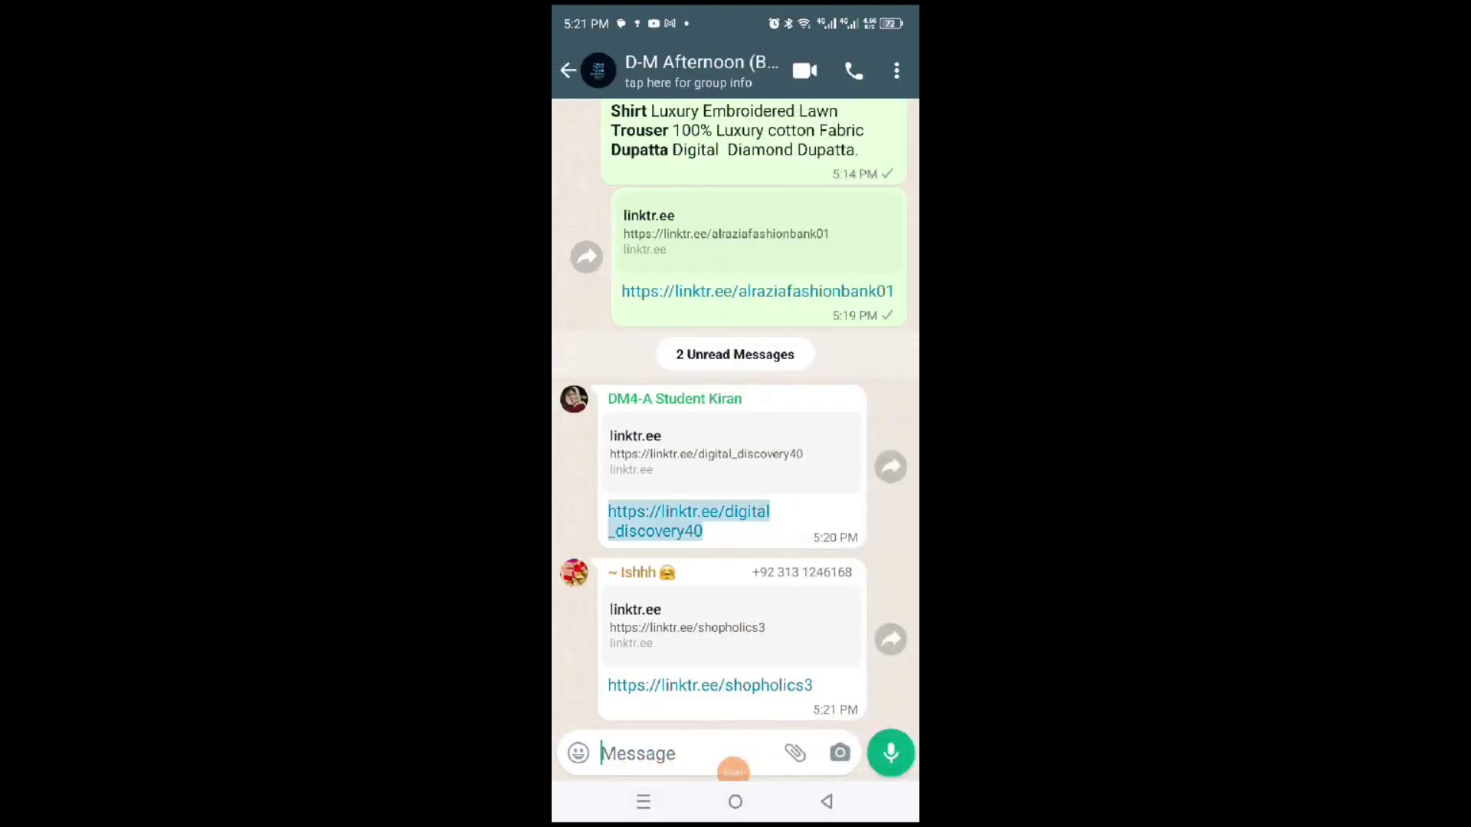
scroll(690, 521, up, 2)
click(757, 376)
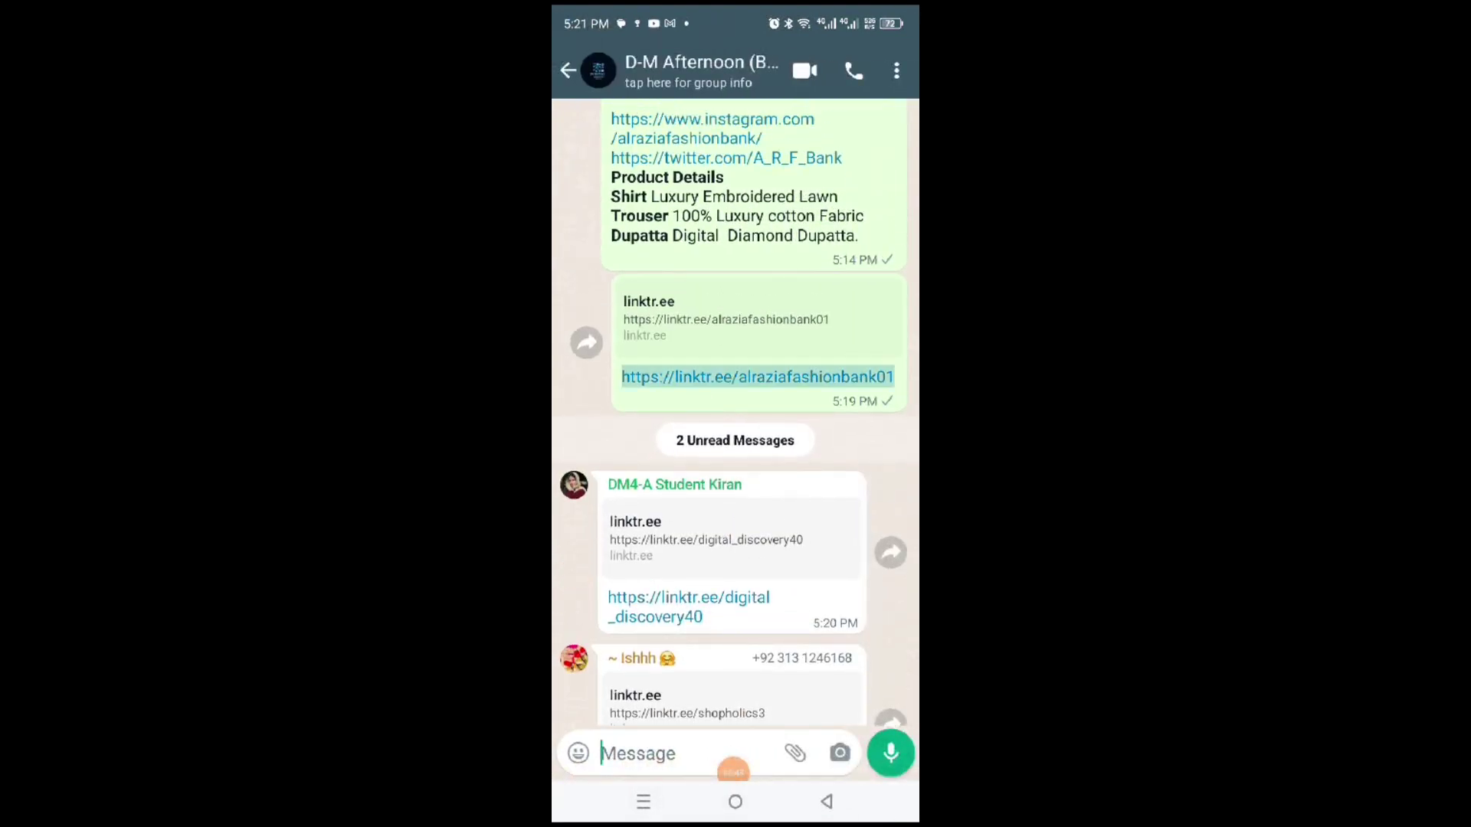
click(644, 802)
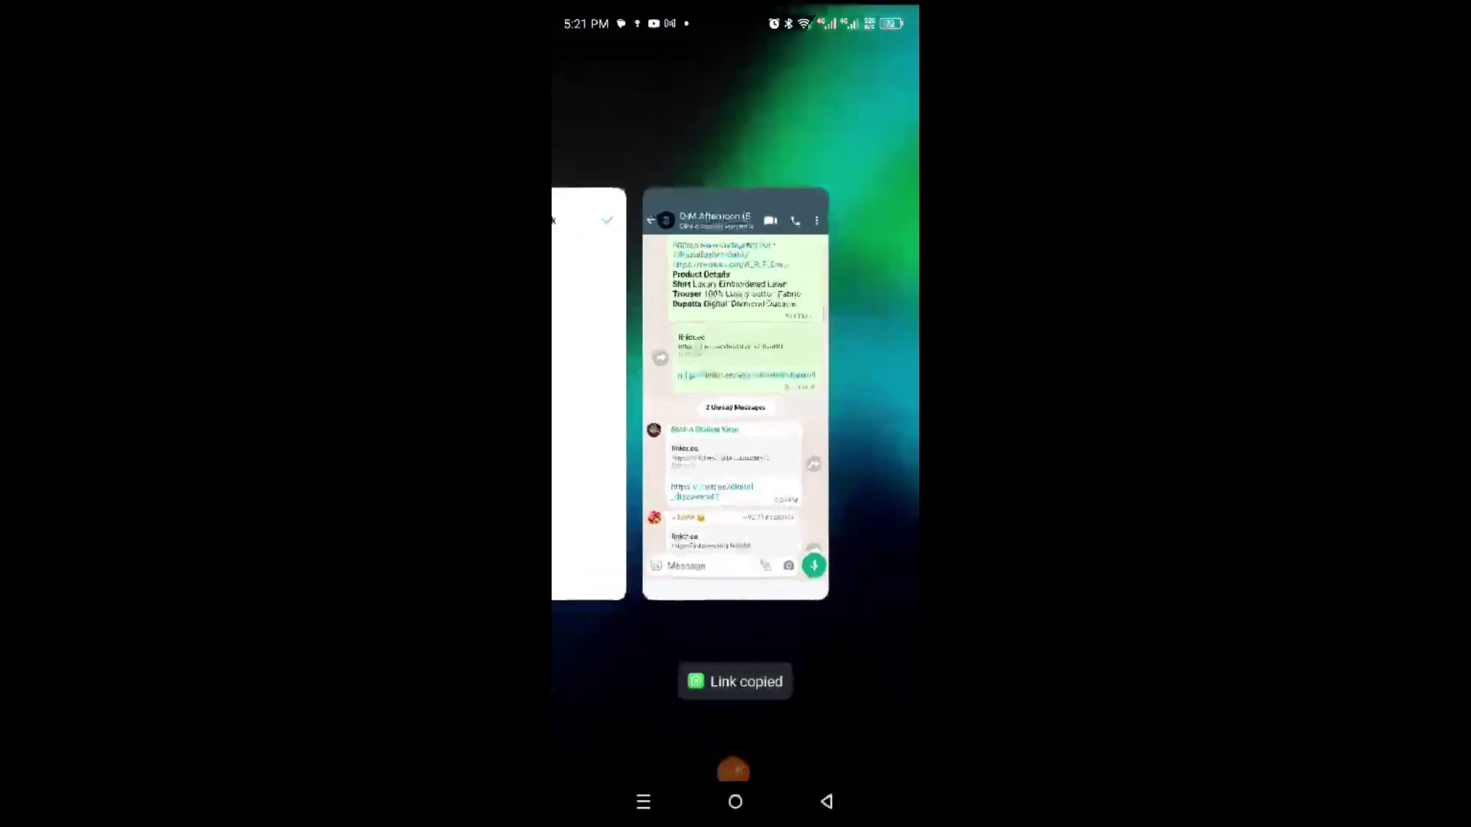
drag(659, 429, 823, 429)
click(735, 398)
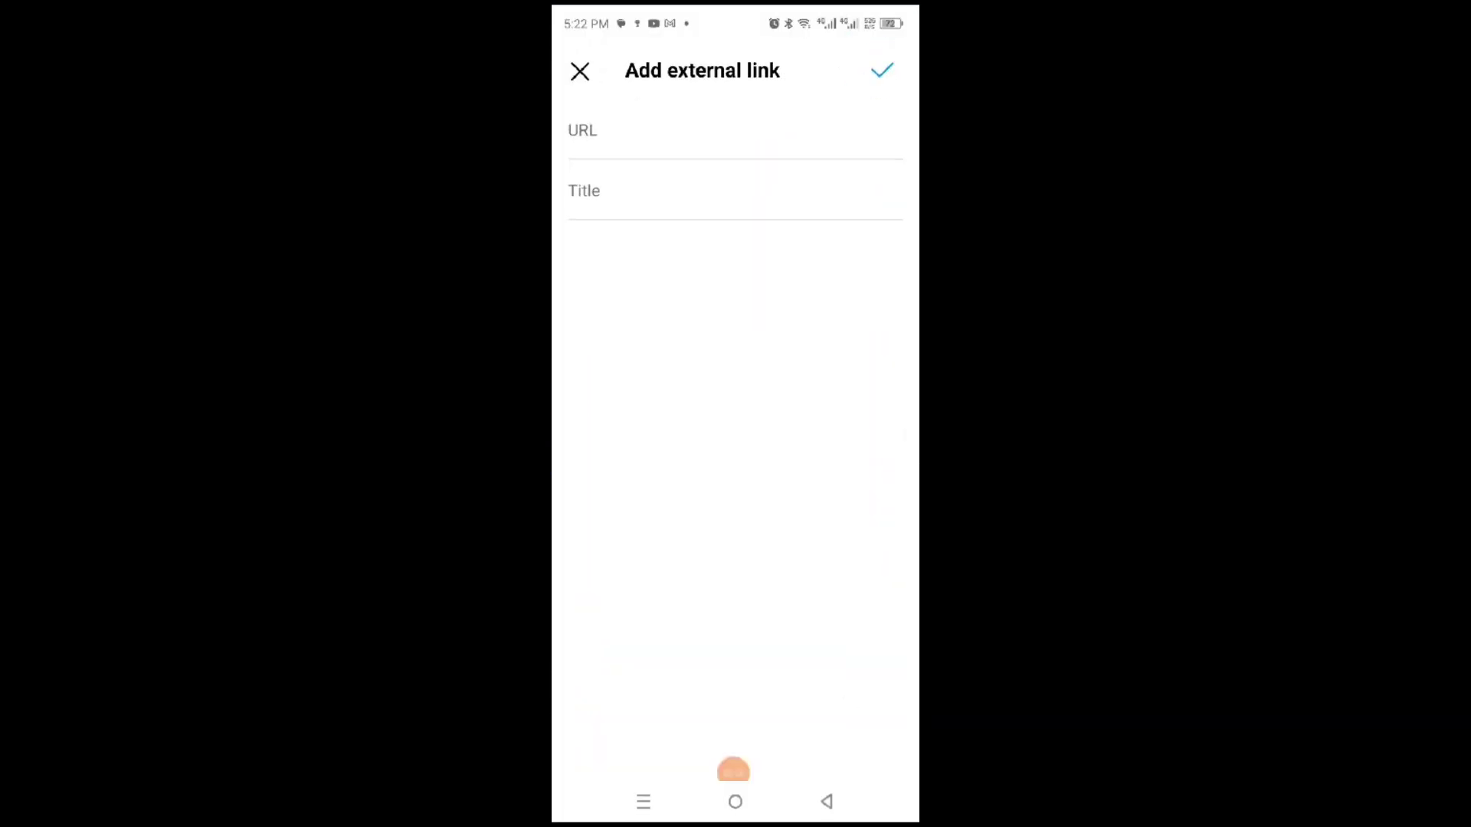
click(584, 137)
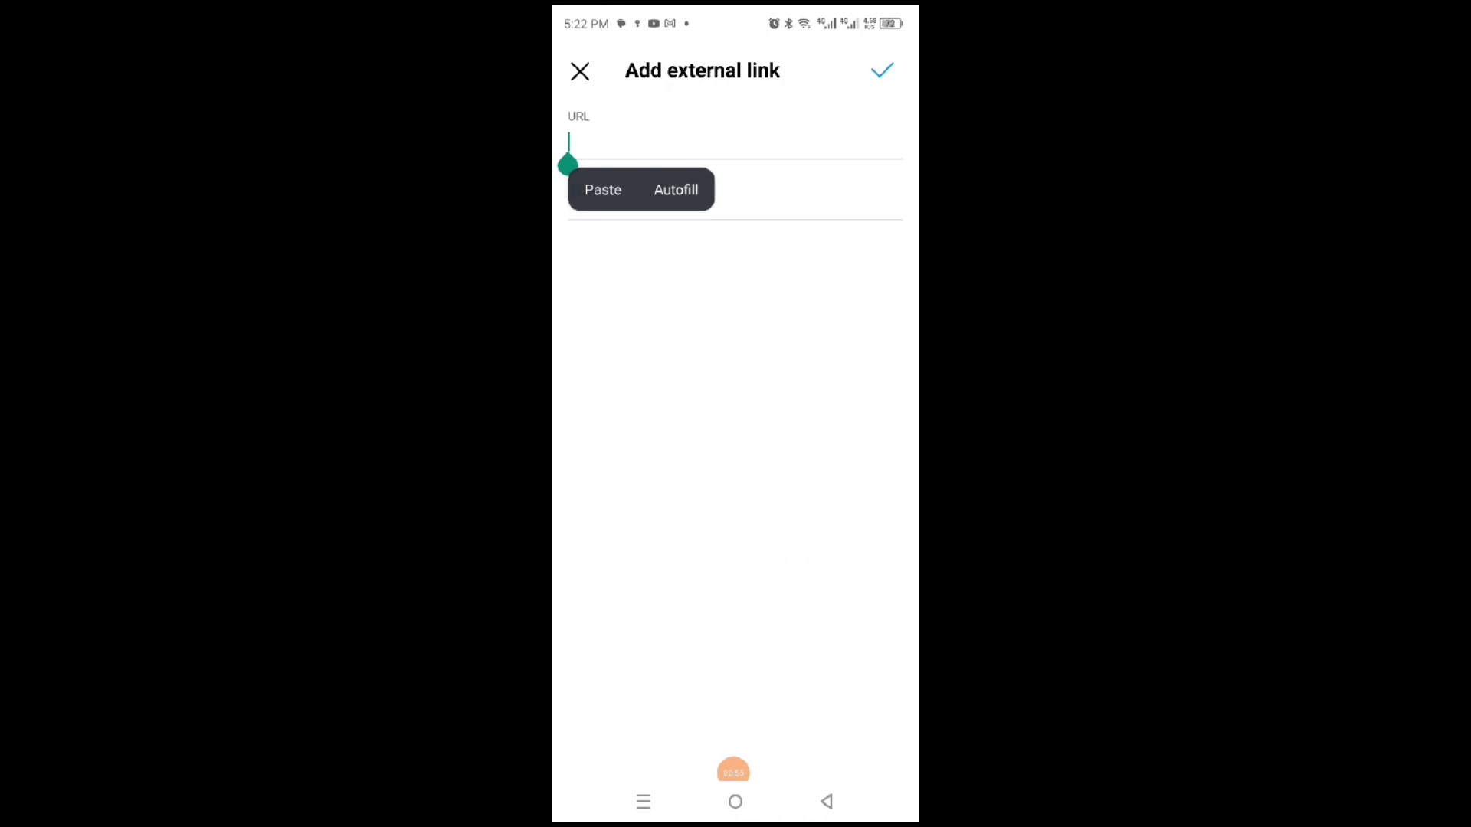
click(603, 189)
Title the external link "LinkTree" and save it to the profile's links
click(582, 201)
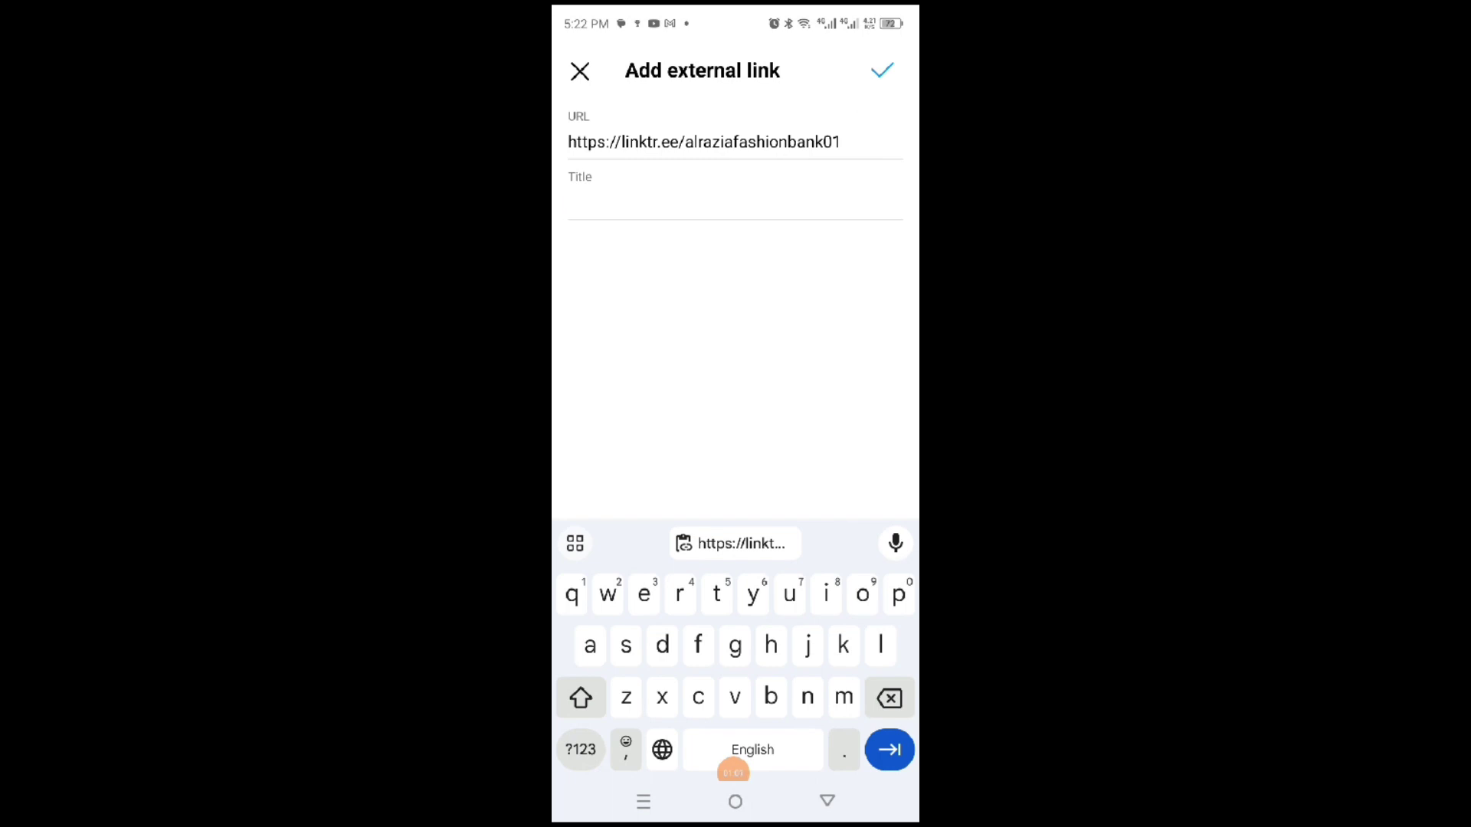
click(581, 698)
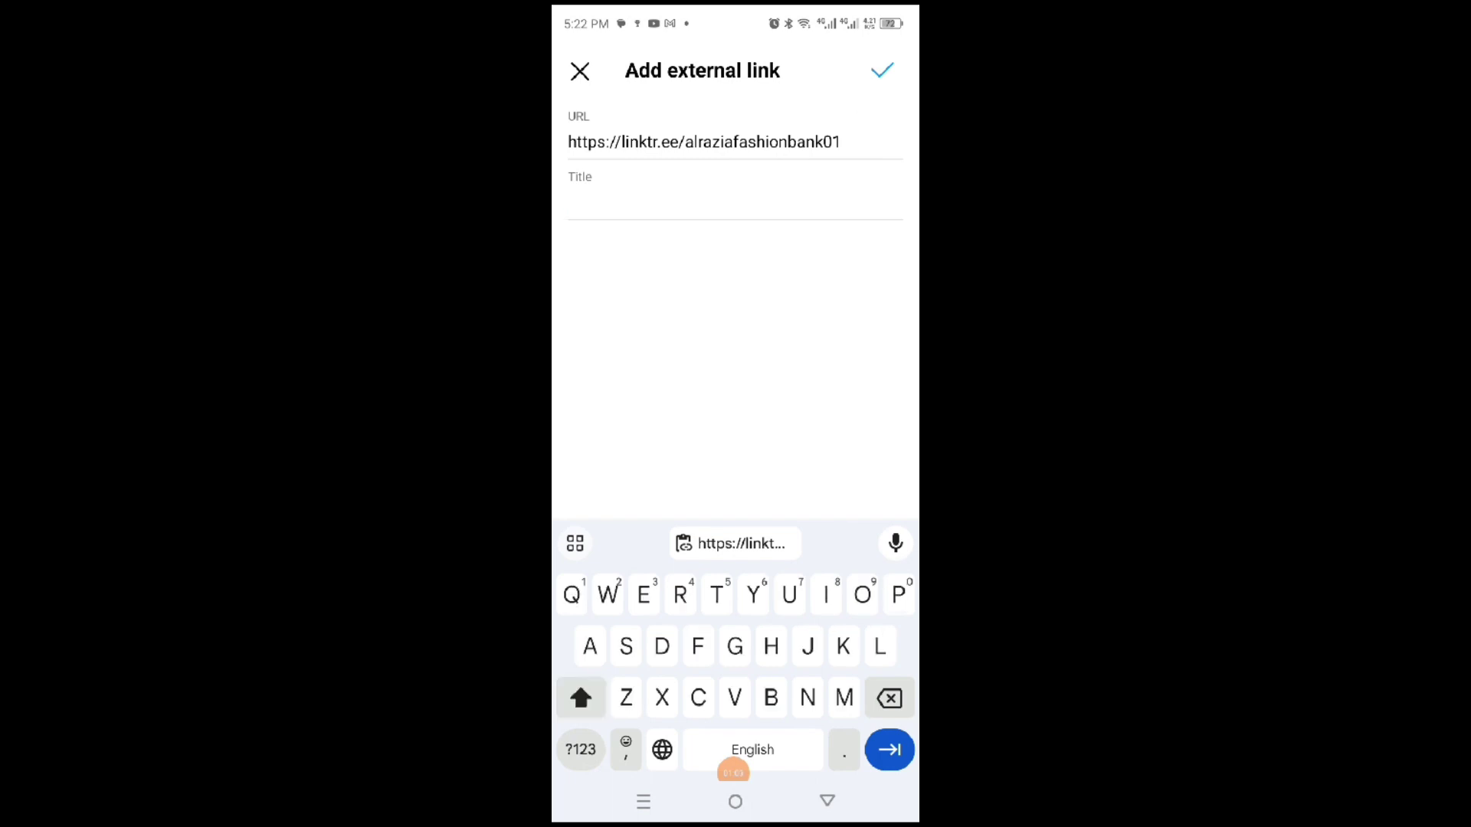
text(Link)
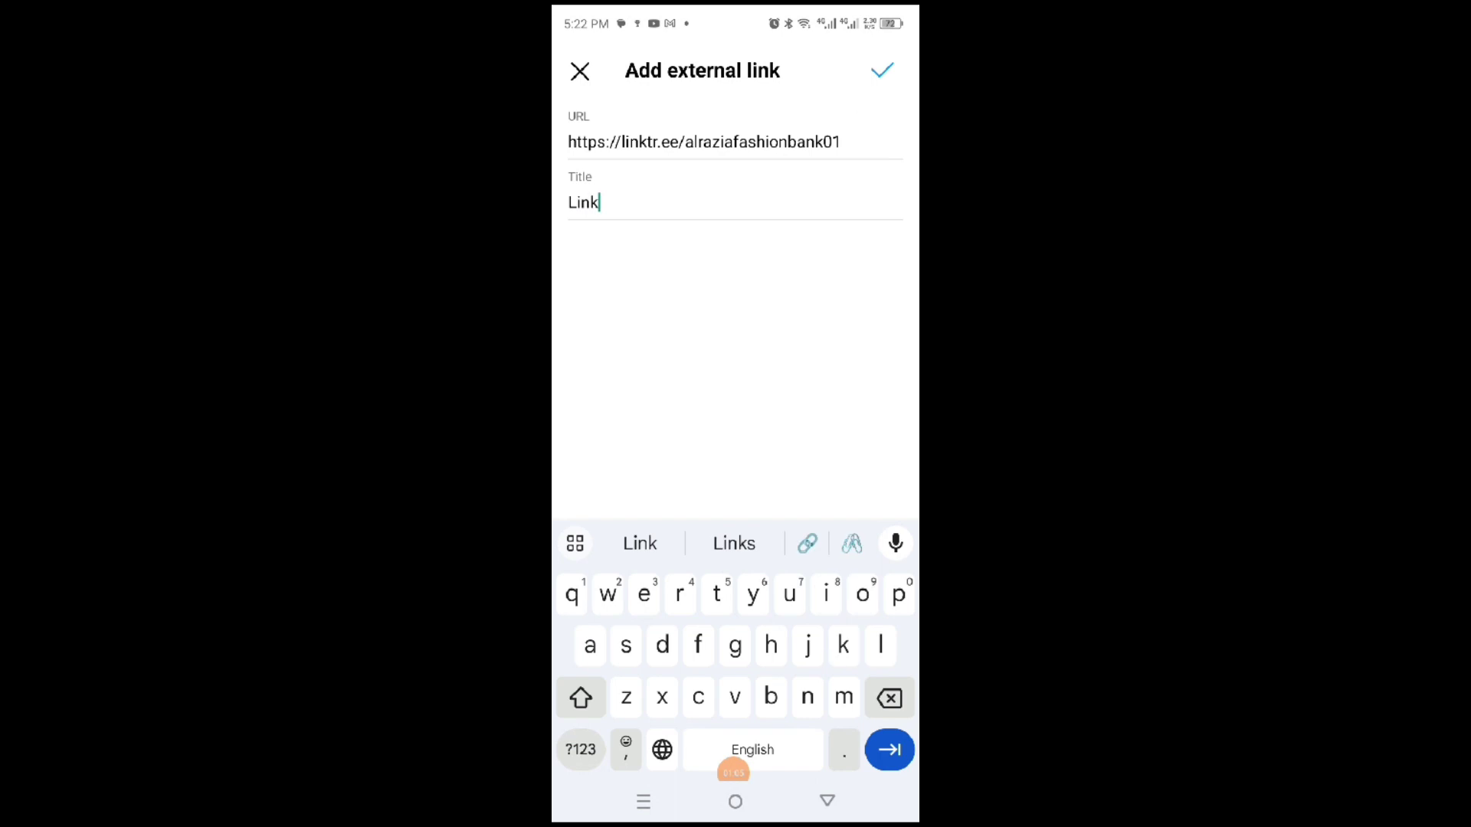
click(581, 698)
text(Tree)
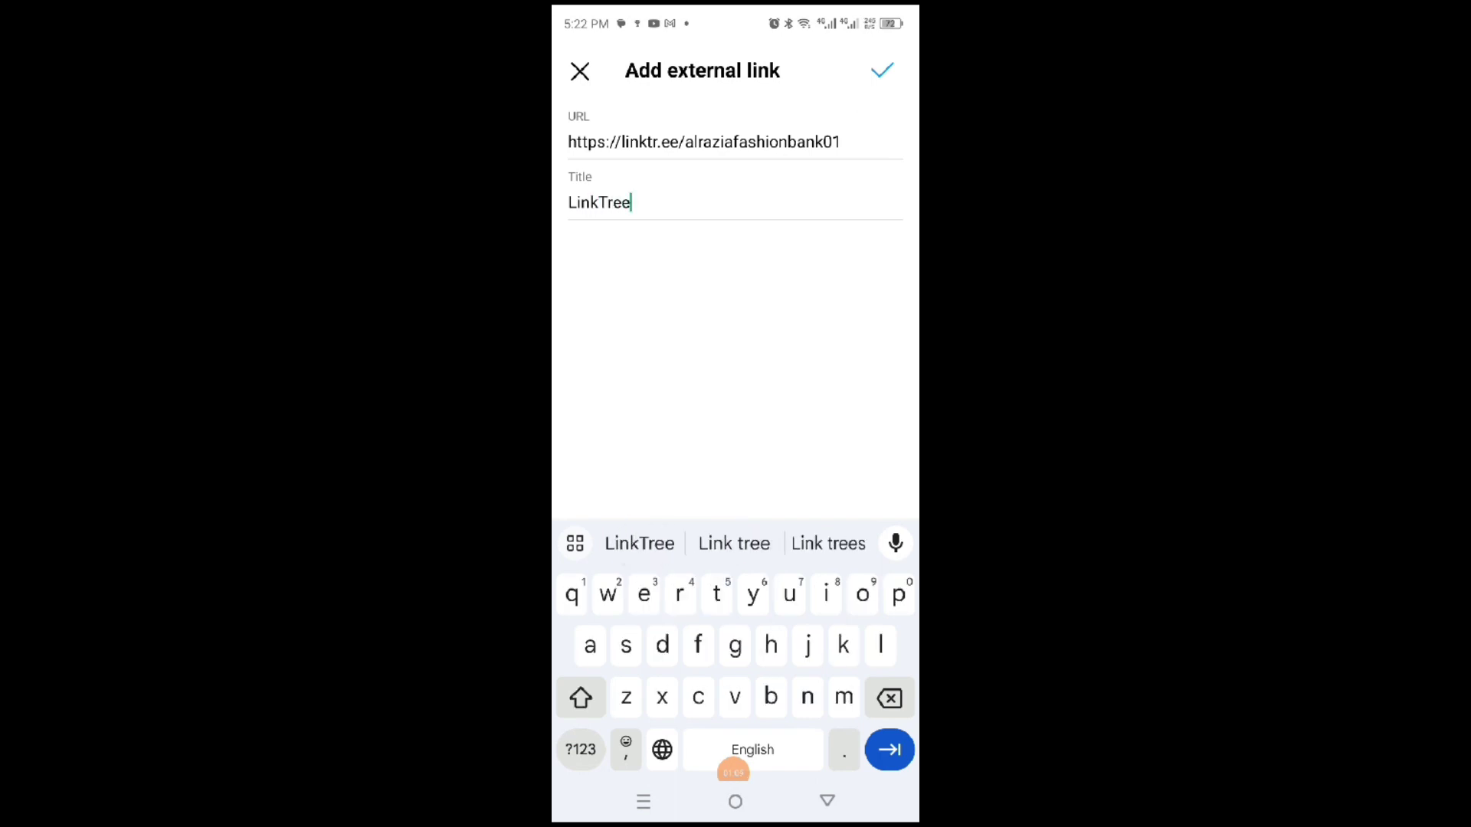
click(883, 70)
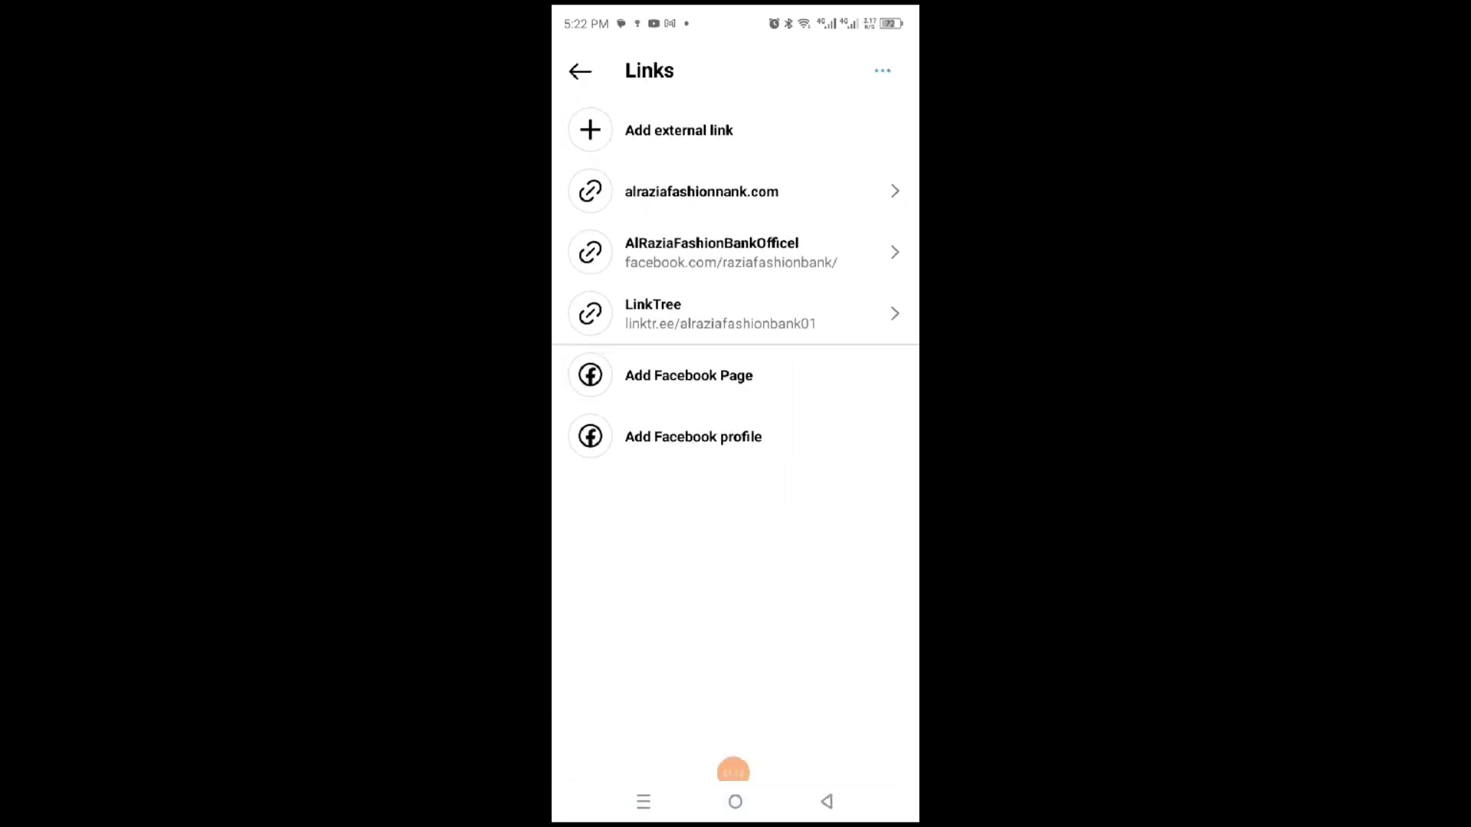
Go back to the store's profile, refresh it, and open the LinkTree entry from the profile's link list
click(580, 70)
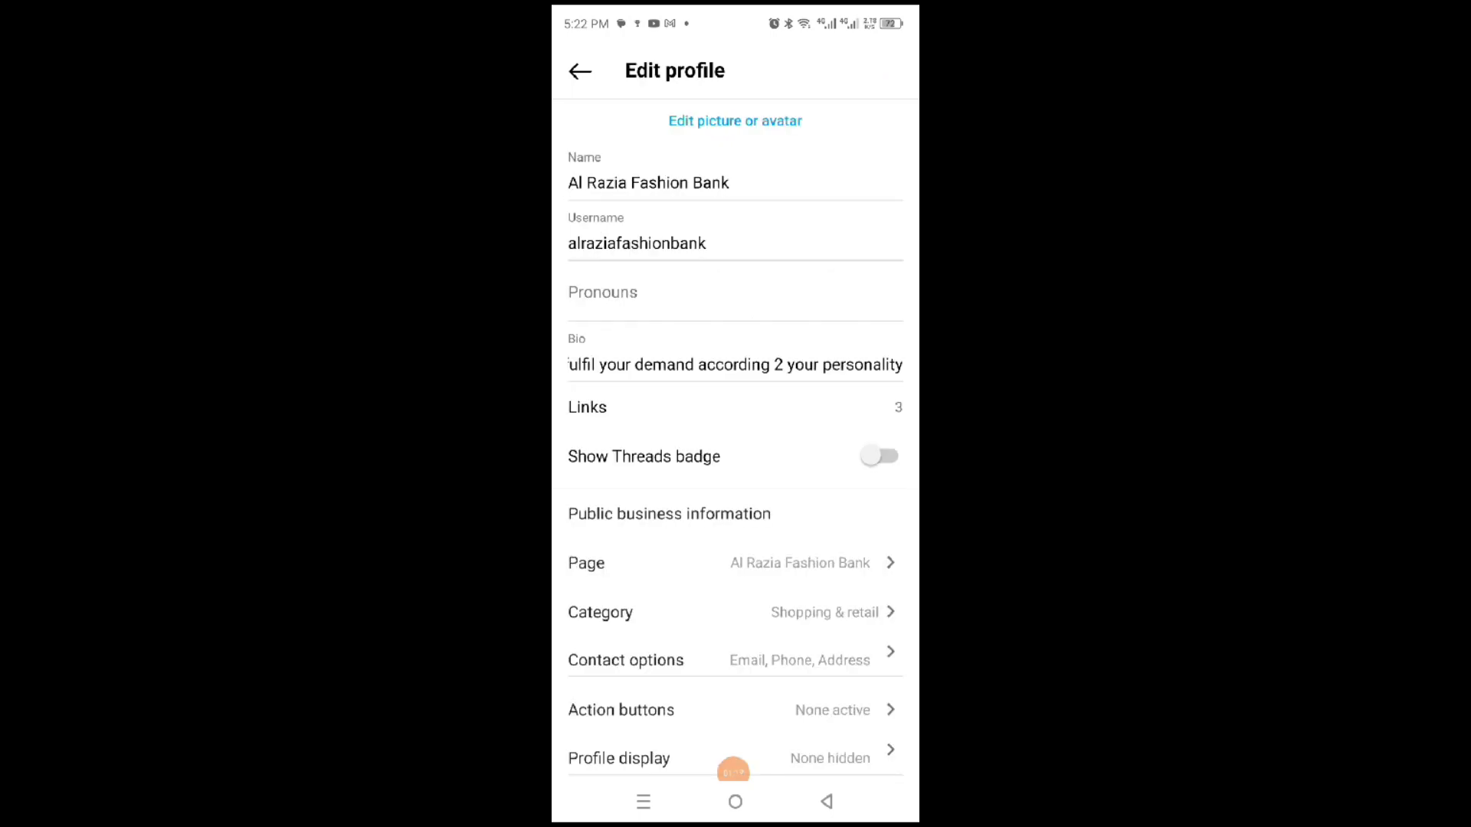
click(580, 70)
scroll(736, 414, up, 1)
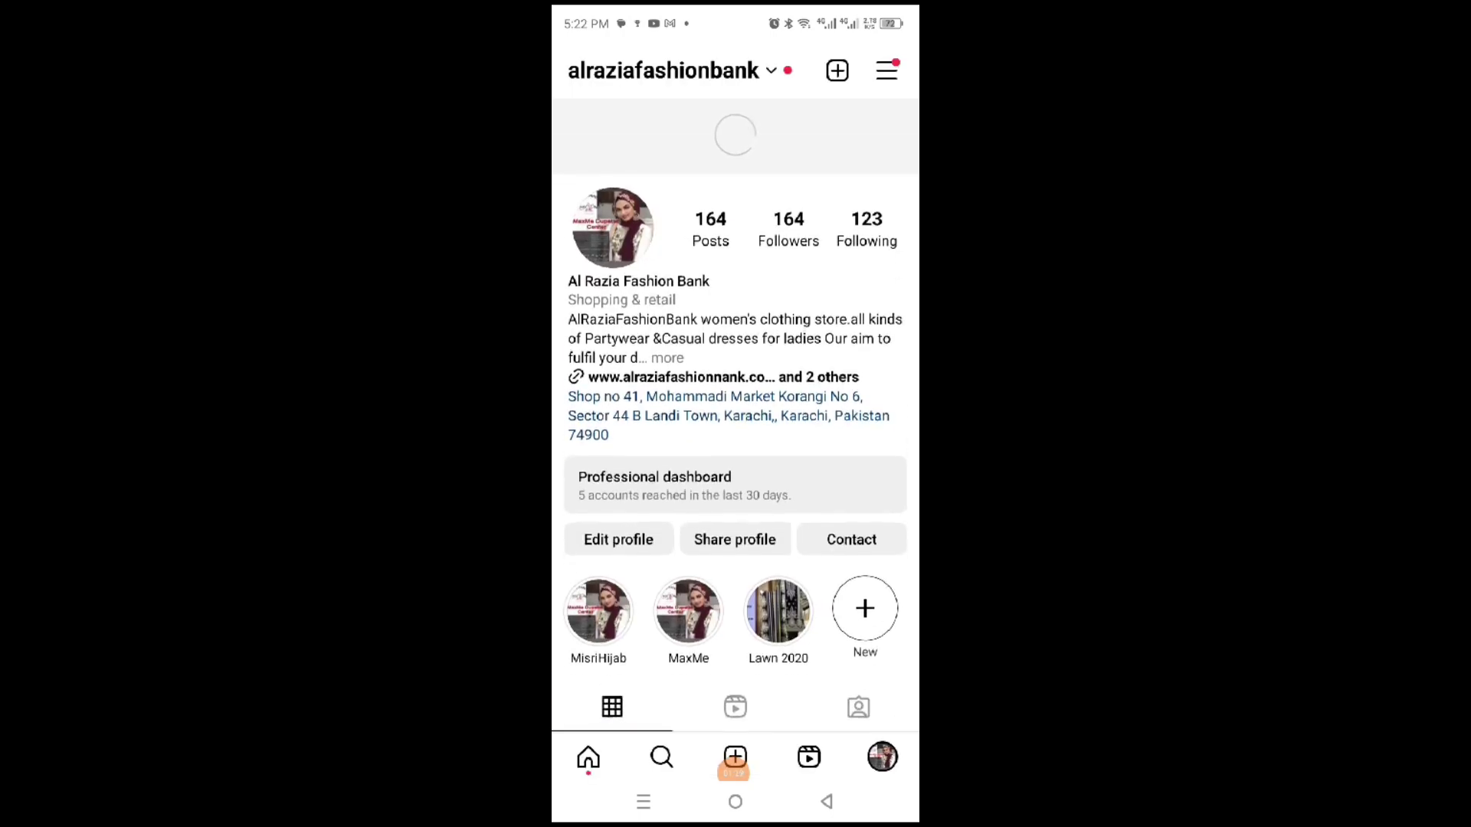
scroll(736, 414, up, 1)
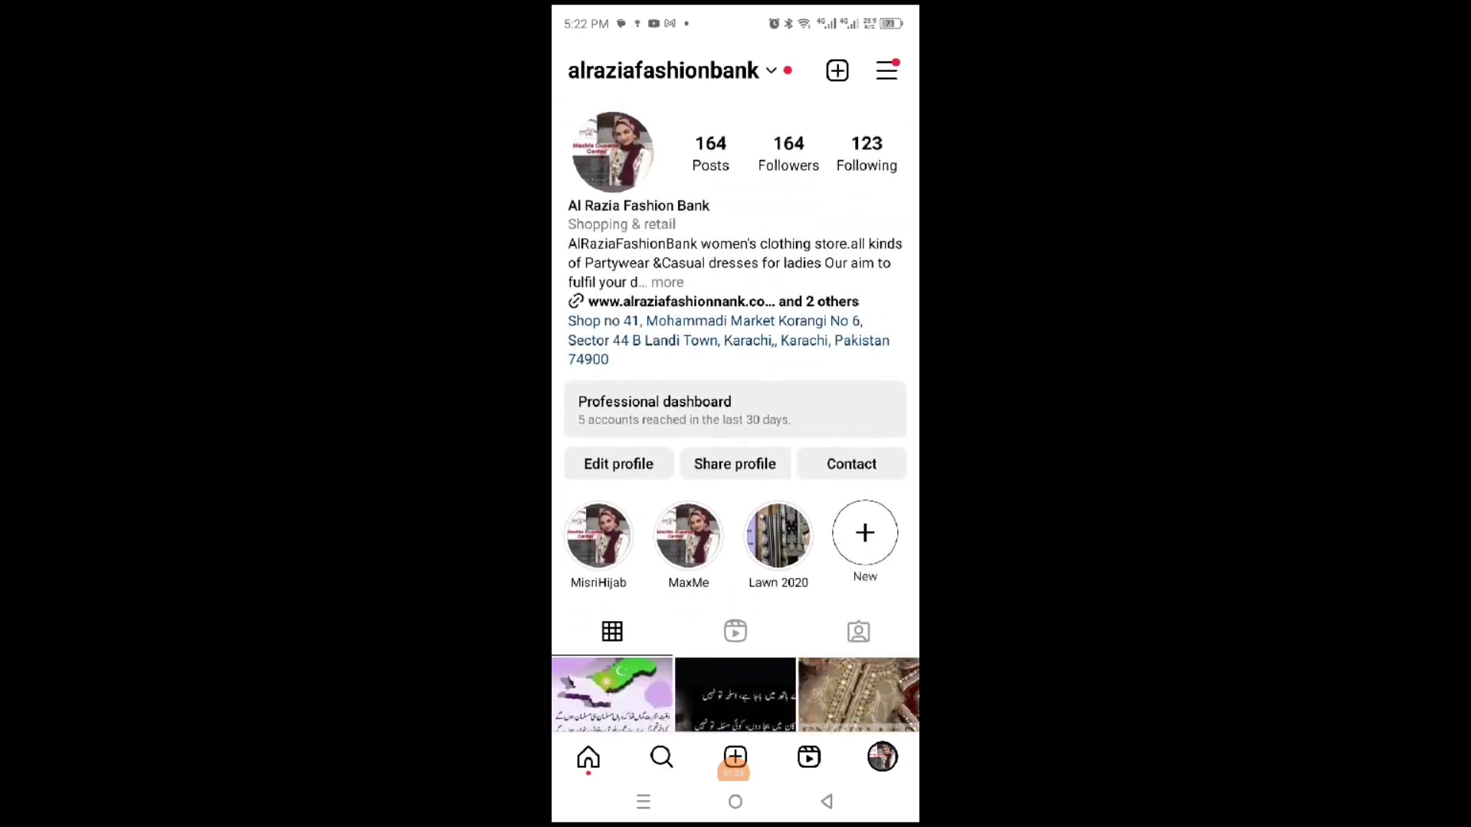
scroll(735, 414, up, 1)
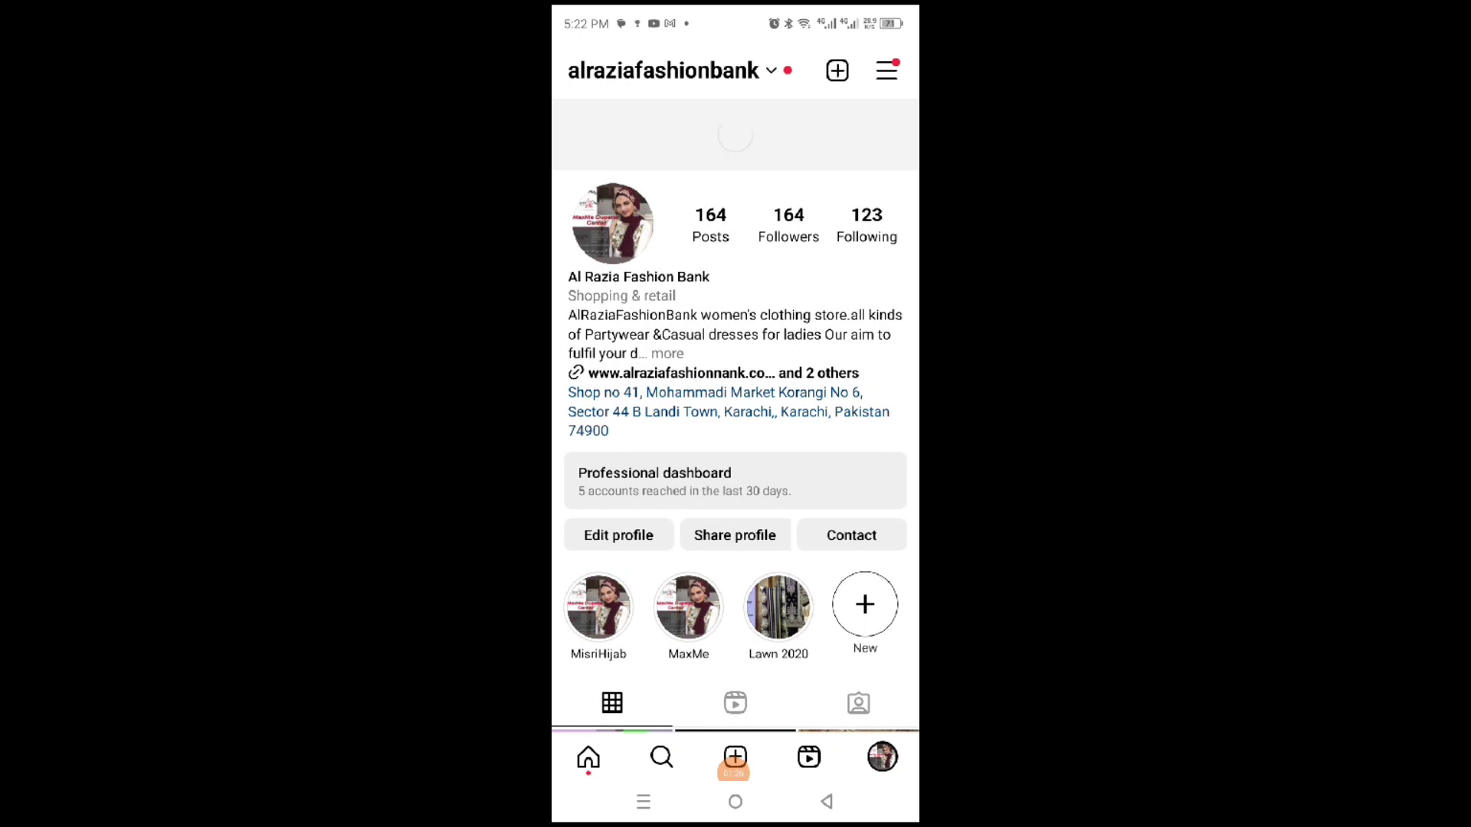
click(723, 302)
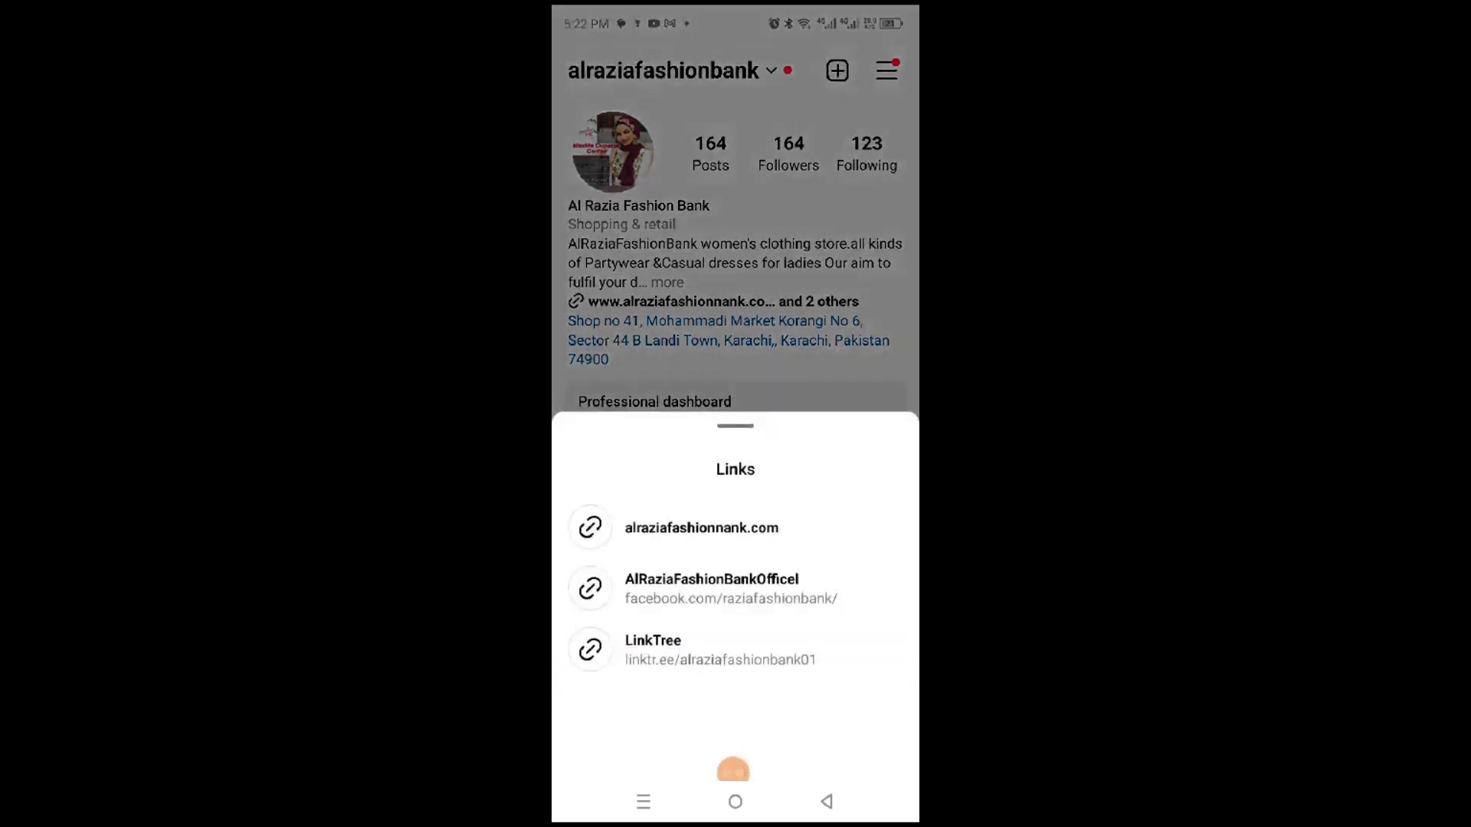
click(720, 649)
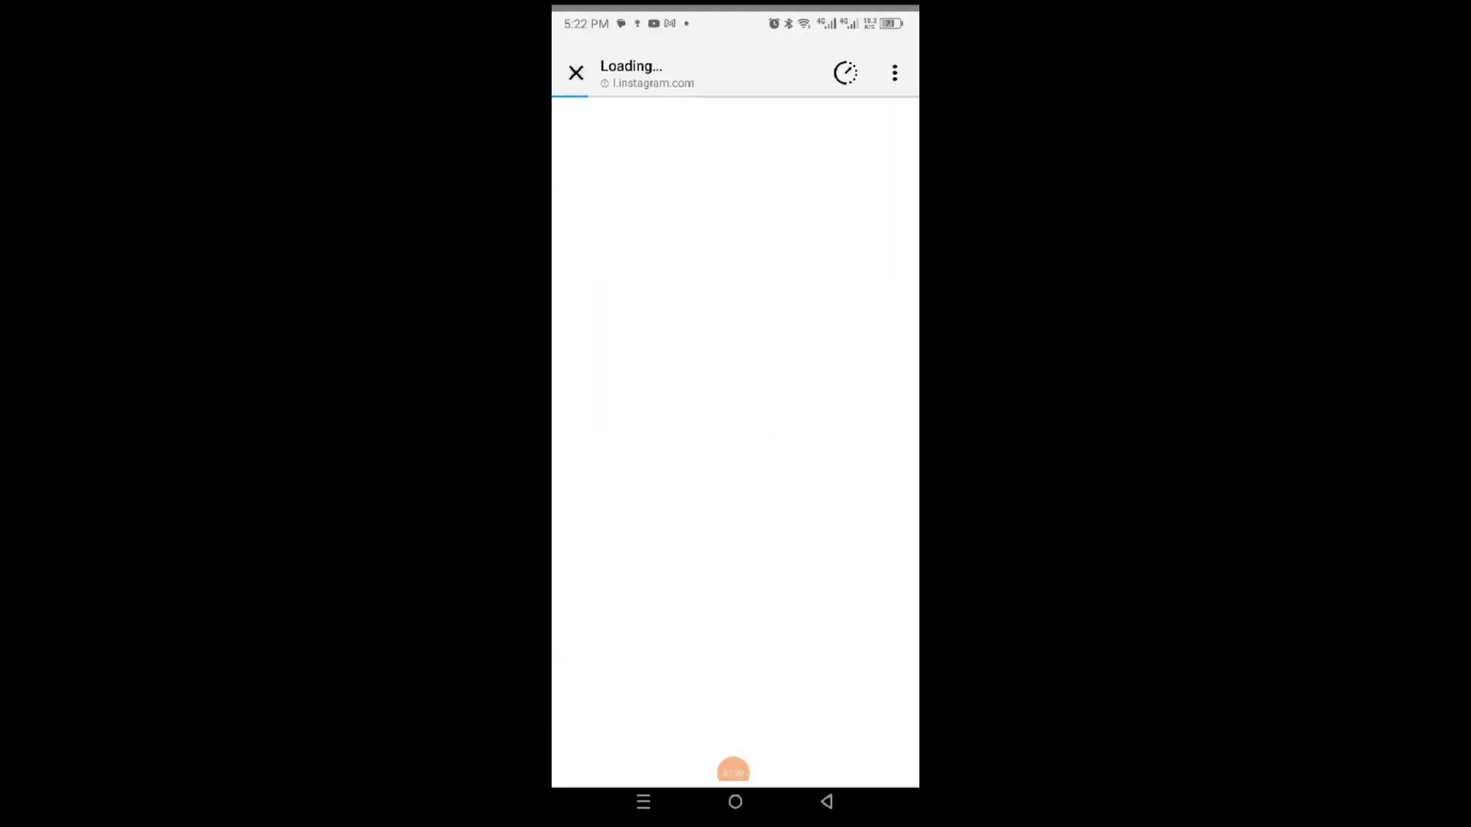